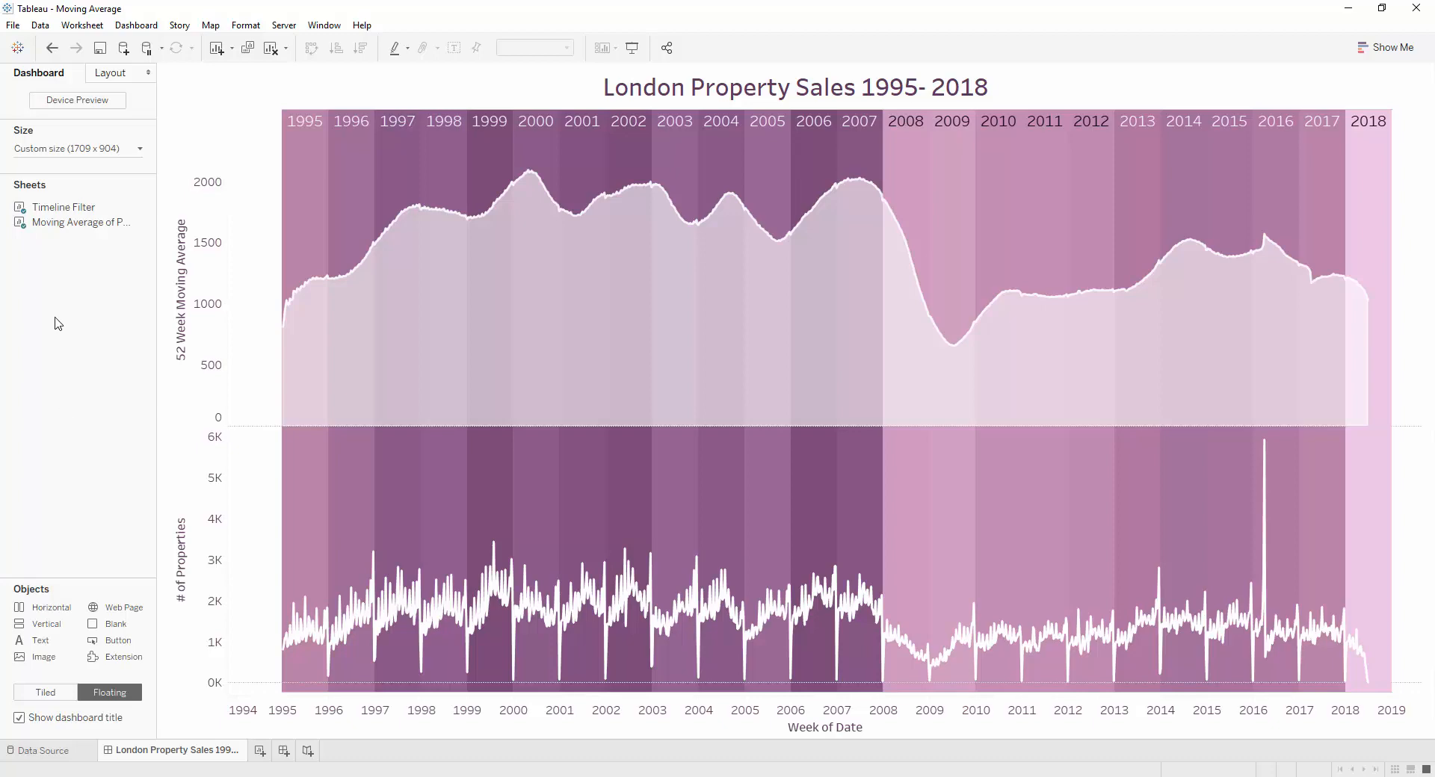
Try out the finished dashboard's timeline by filtering to 2002–2006 with Use as Filter on and off, and to 2002 alone
{"action": "left_click_drag", "start_coordinate": [627, 124], "coordinate": [820, 141]}
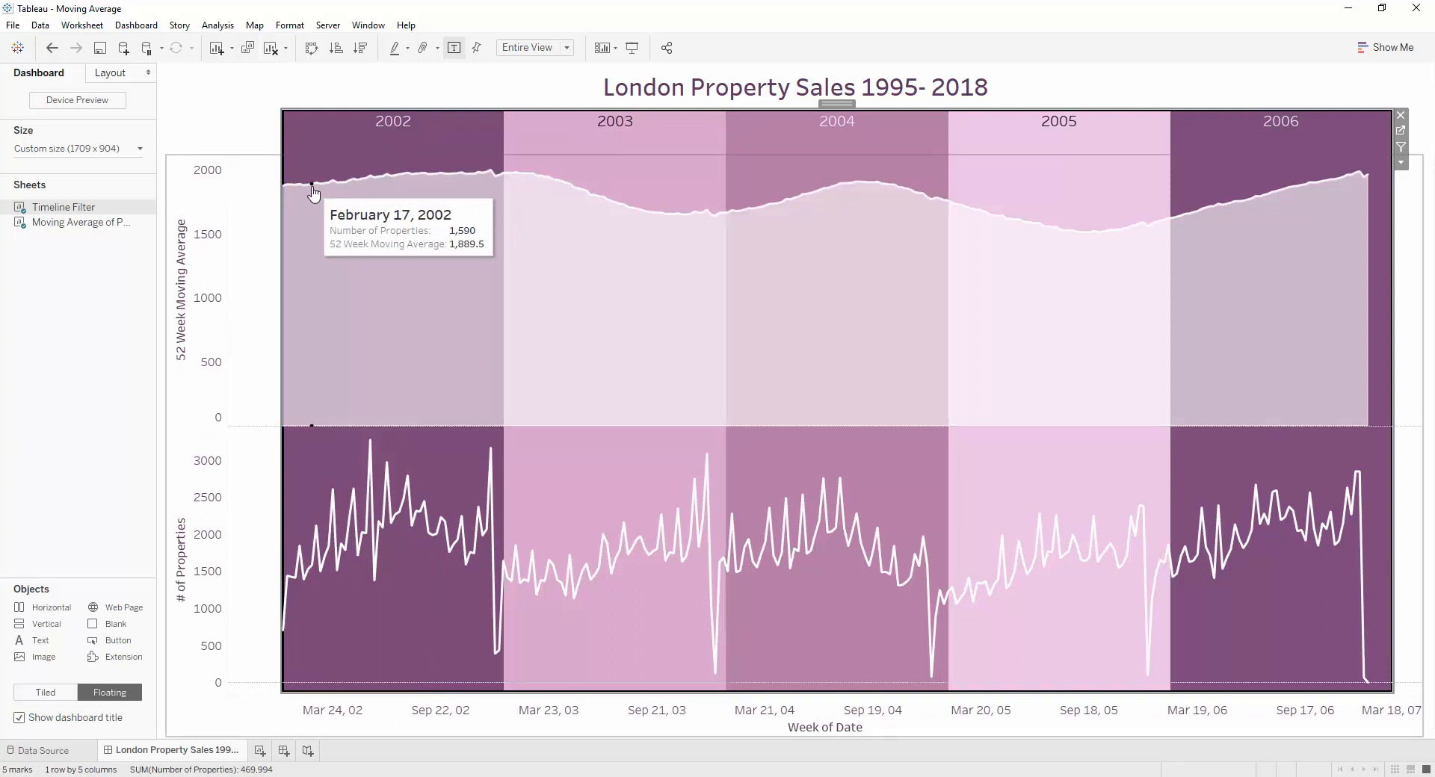
{"action": "left_click", "coordinate": [1401, 149]}
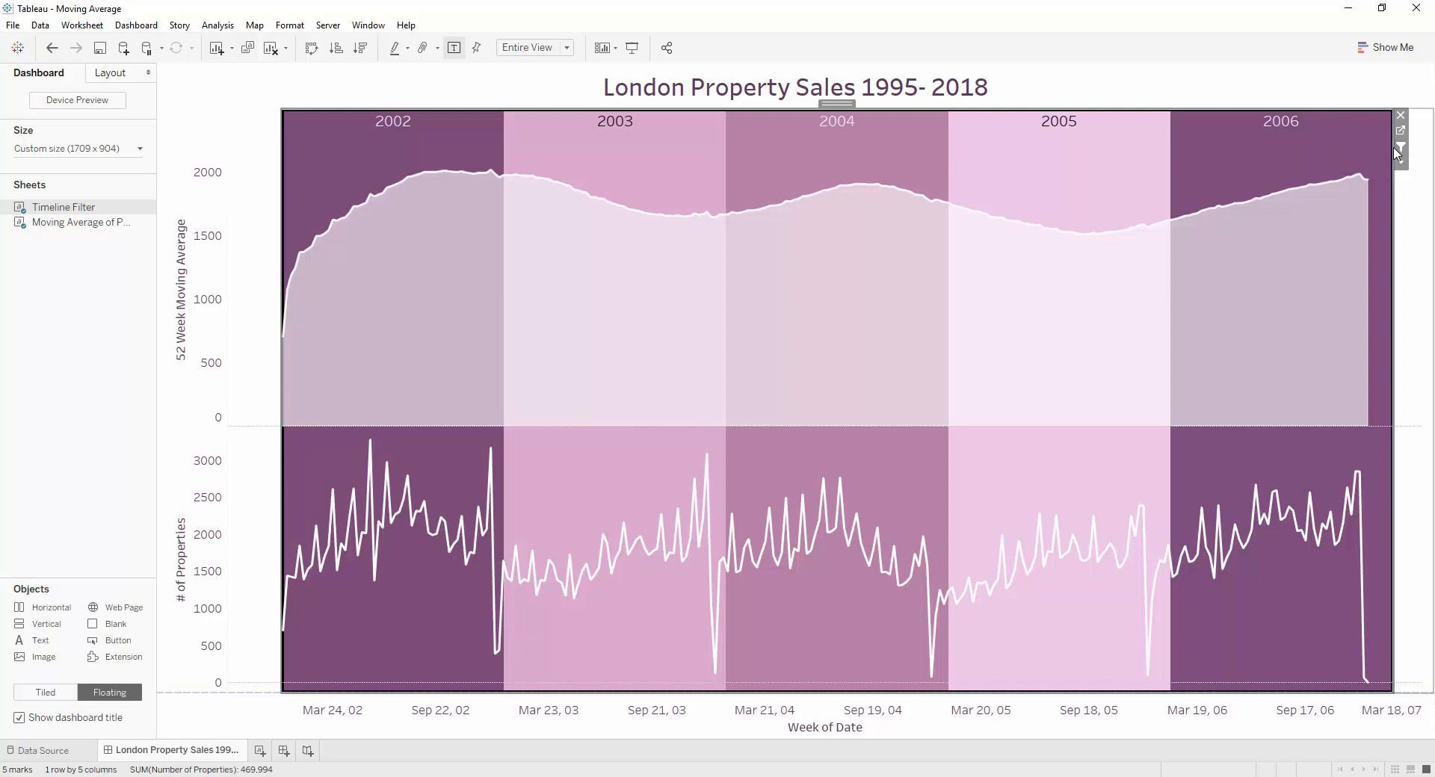
{"action": "left_click", "coordinate": [1399, 150]}
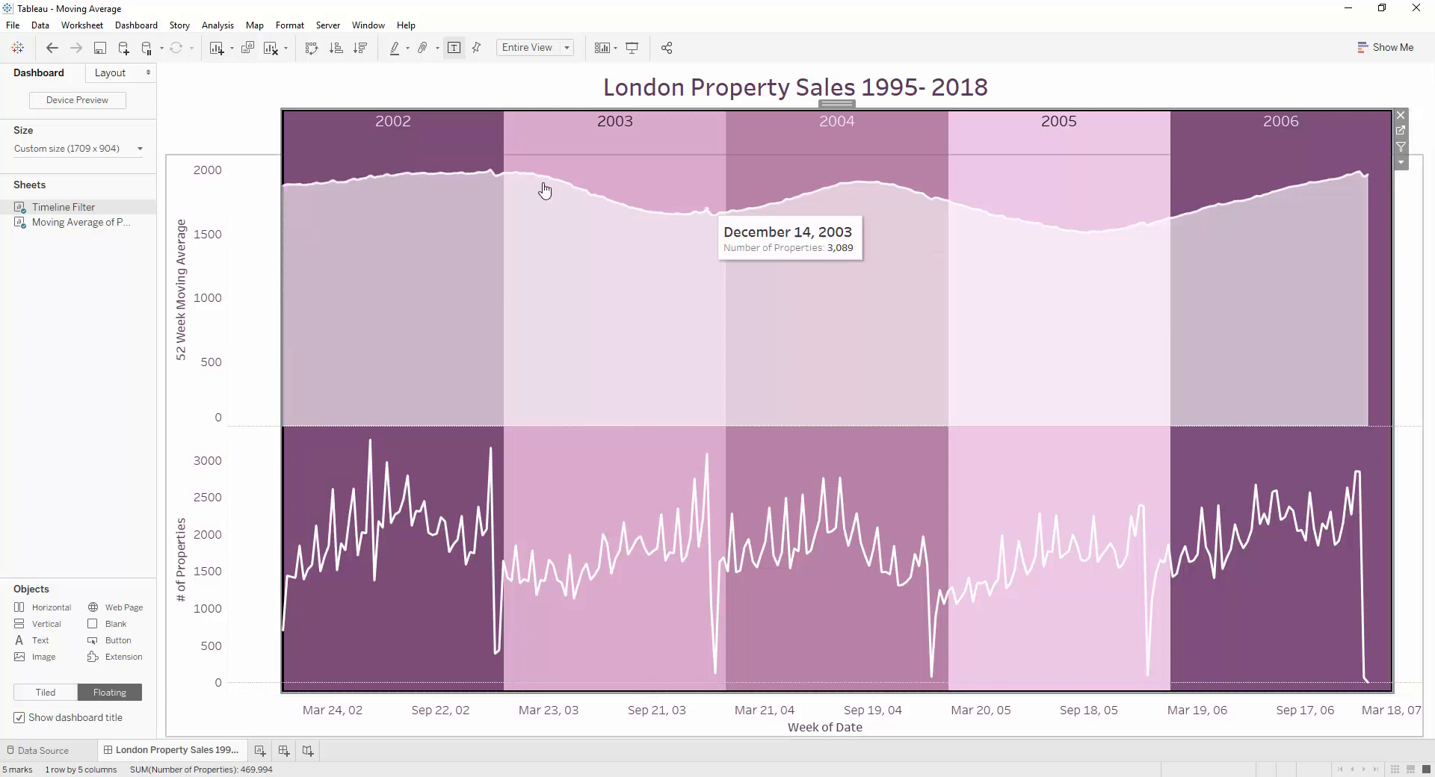
{"action": "mouse_move", "coordinate": [396, 131]}
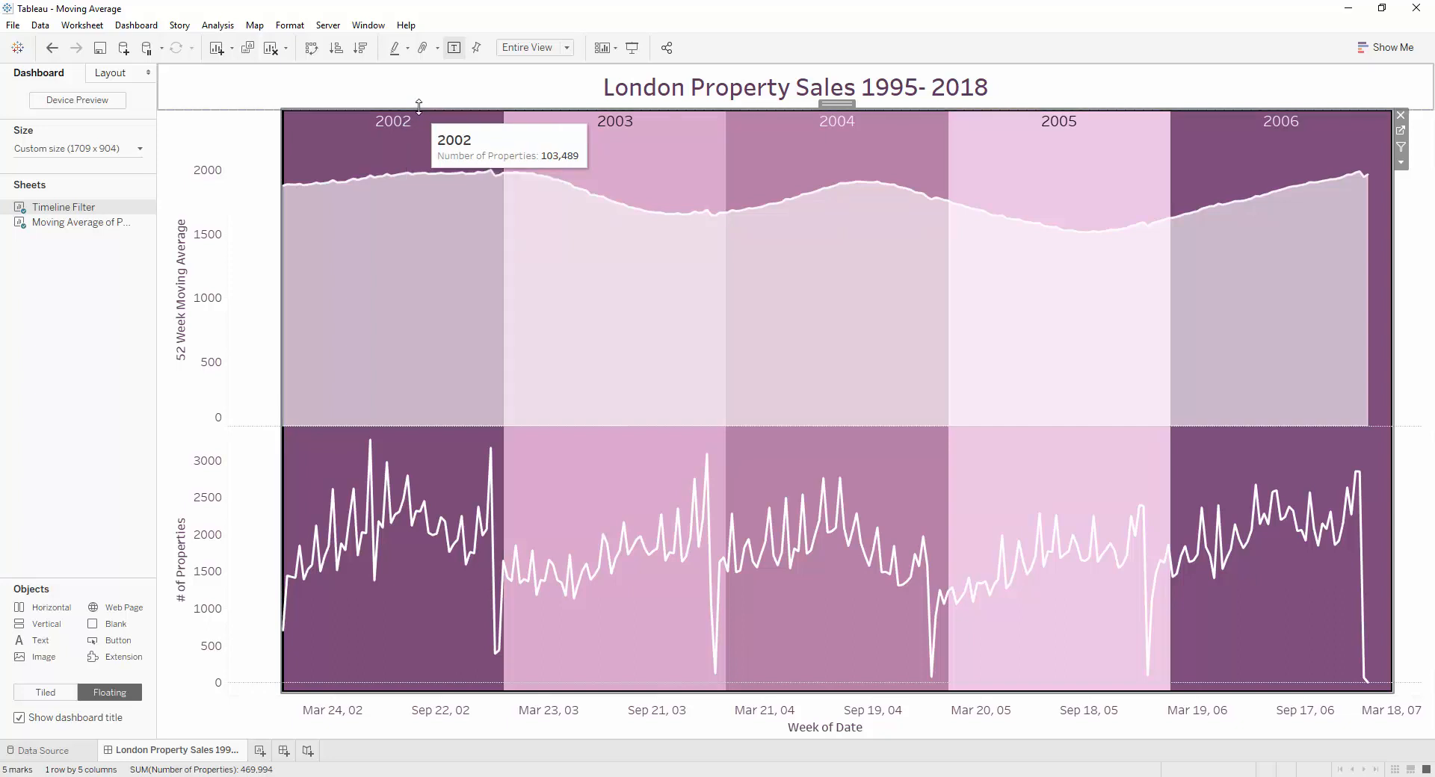
{"action": "left_click", "coordinate": [444, 133]}
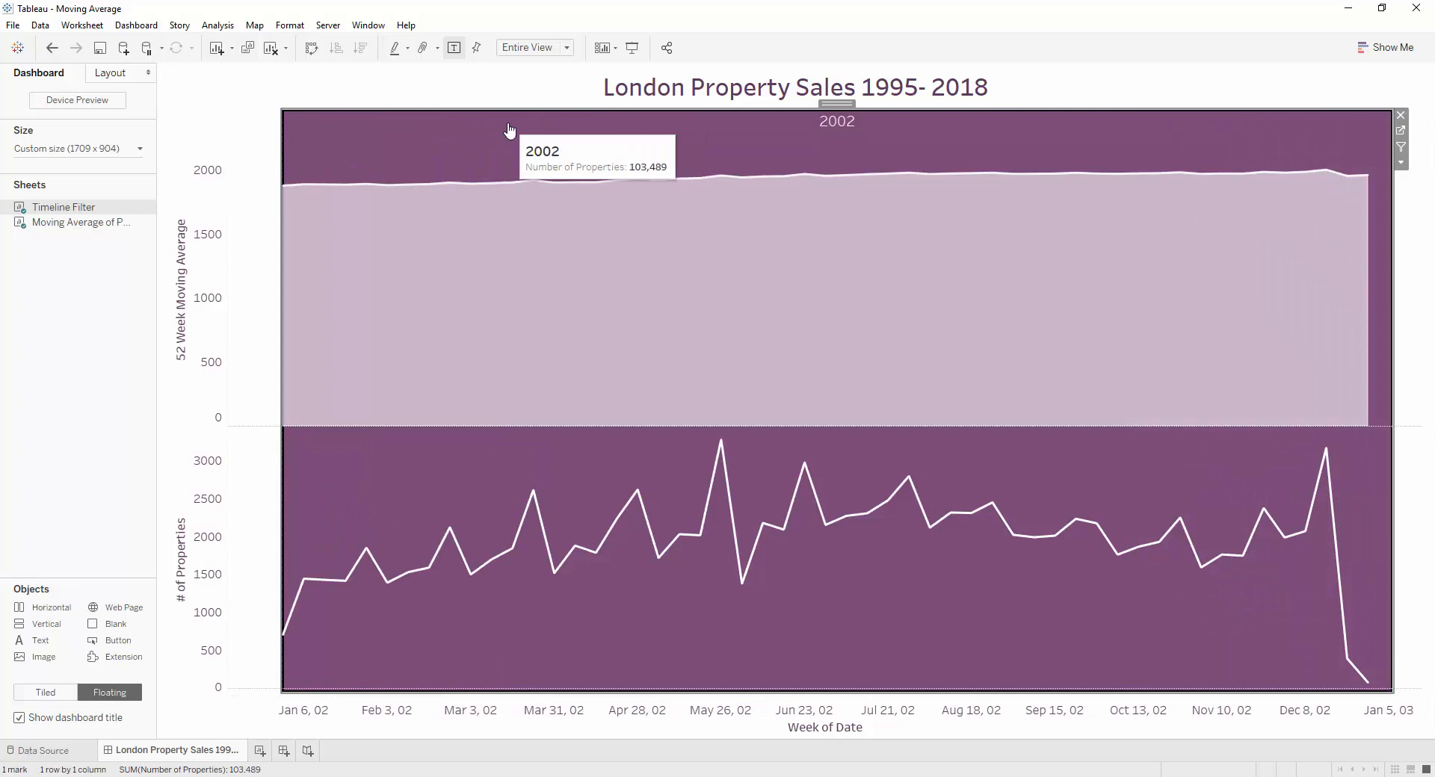
{"action": "left_click", "coordinate": [513, 129]}
Switch to the Book4 workbook and plot Number of Properties by continuous week of Date on the Moving Average by Week sheet
{"action": "mouse_move", "coordinate": [388, 770]}
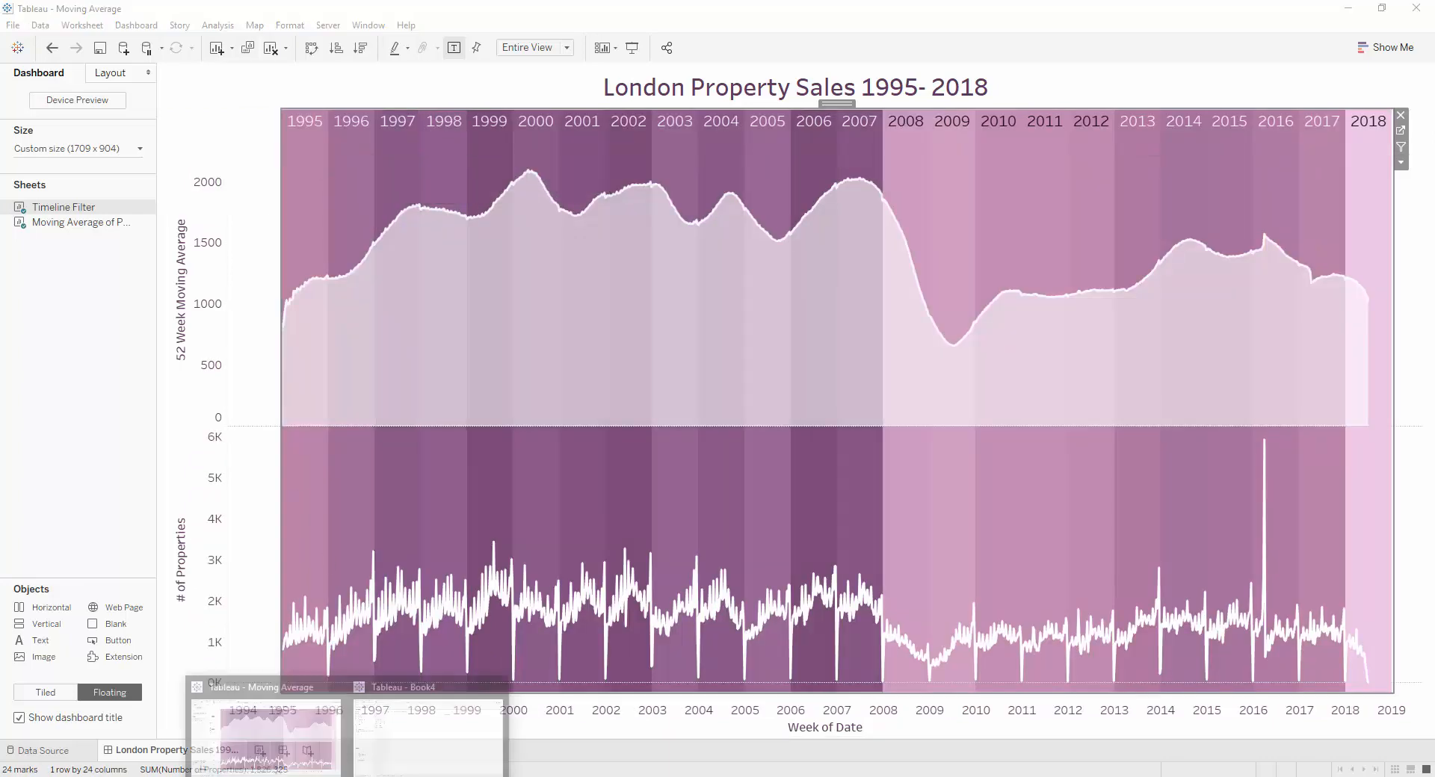
{"action": "left_click", "coordinate": [415, 747]}
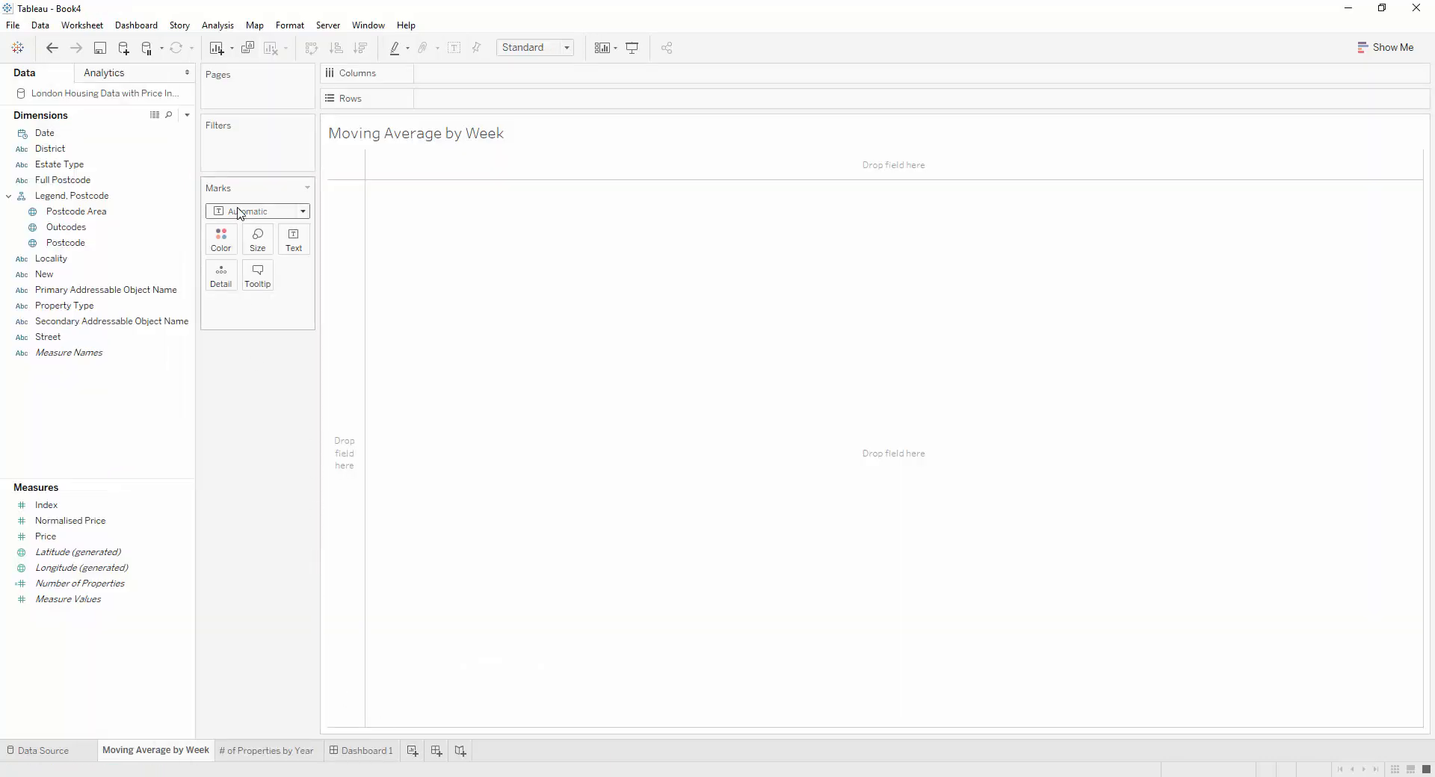
{"action": "left_click_drag", "start_coordinate": [108, 583], "coordinate": [355, 451]}
{"action": "left_click", "coordinate": [47, 134]}
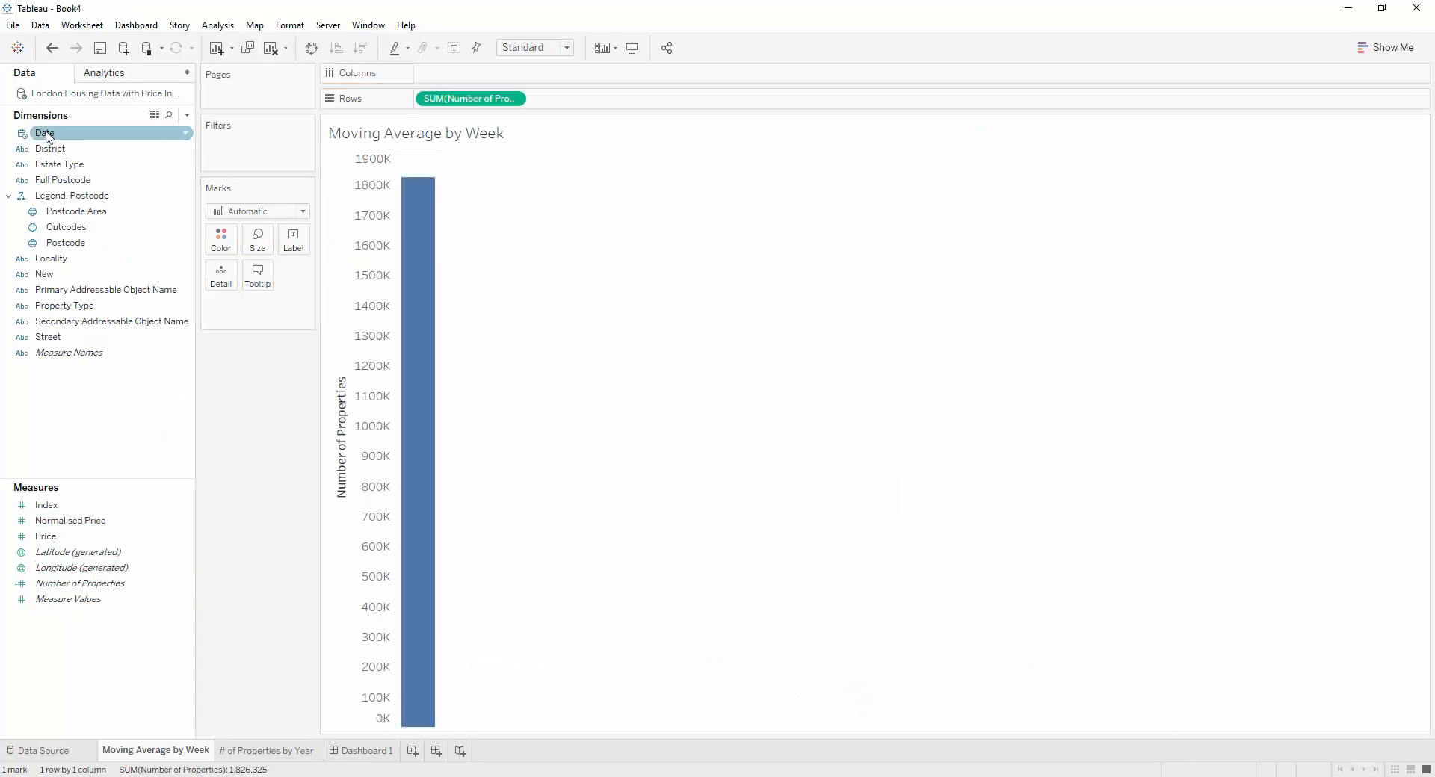
{"action": "left_click_drag", "start_coordinate": [47, 136], "coordinate": [485, 79]}
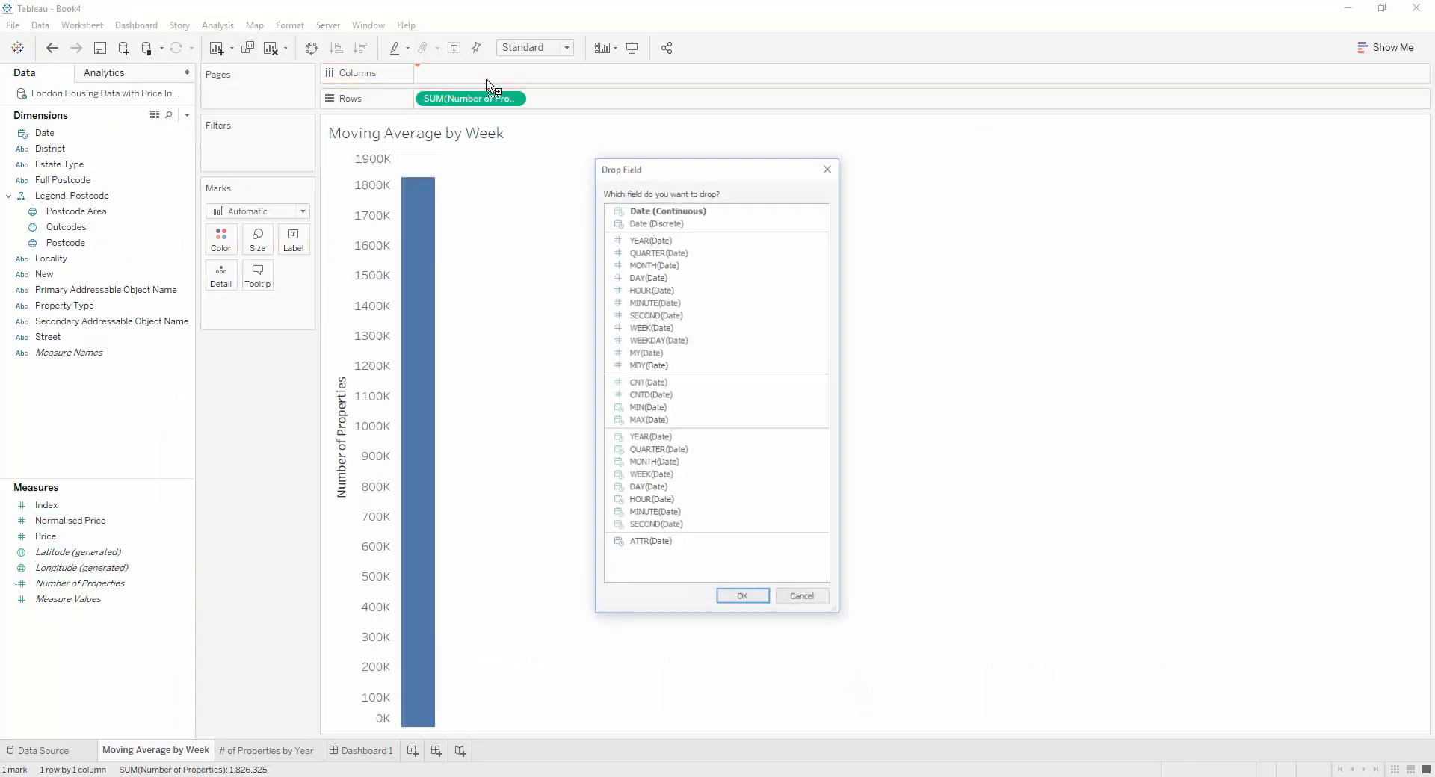
{"action": "left_click", "coordinate": [682, 476]}
{"action": "left_click", "coordinate": [743, 600]}
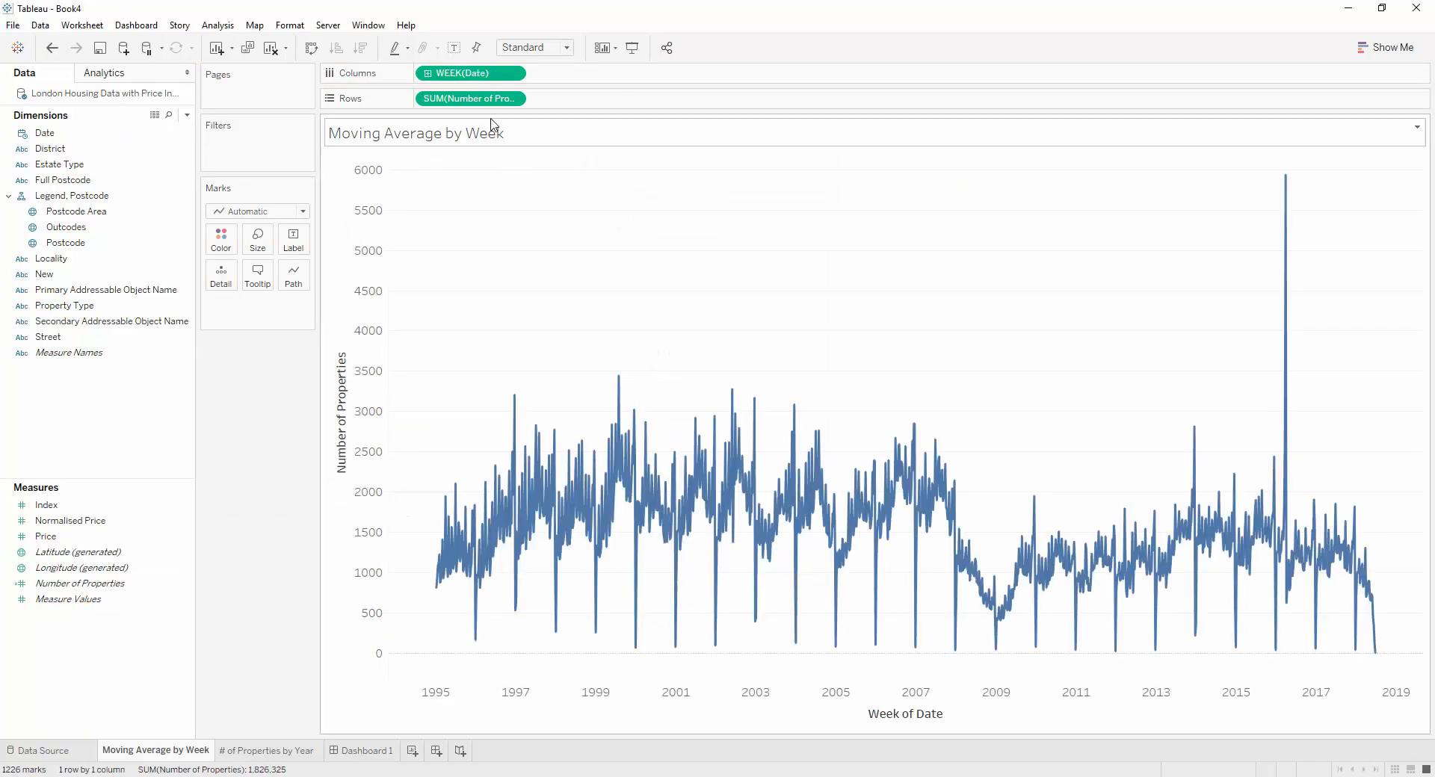
Duplicate the Number of Properties measure on rows and apply the Moving Average quick table calculation to the first copy
{"action": "left_click_drag", "start_coordinate": [485, 99], "coordinate": [523, 103]}
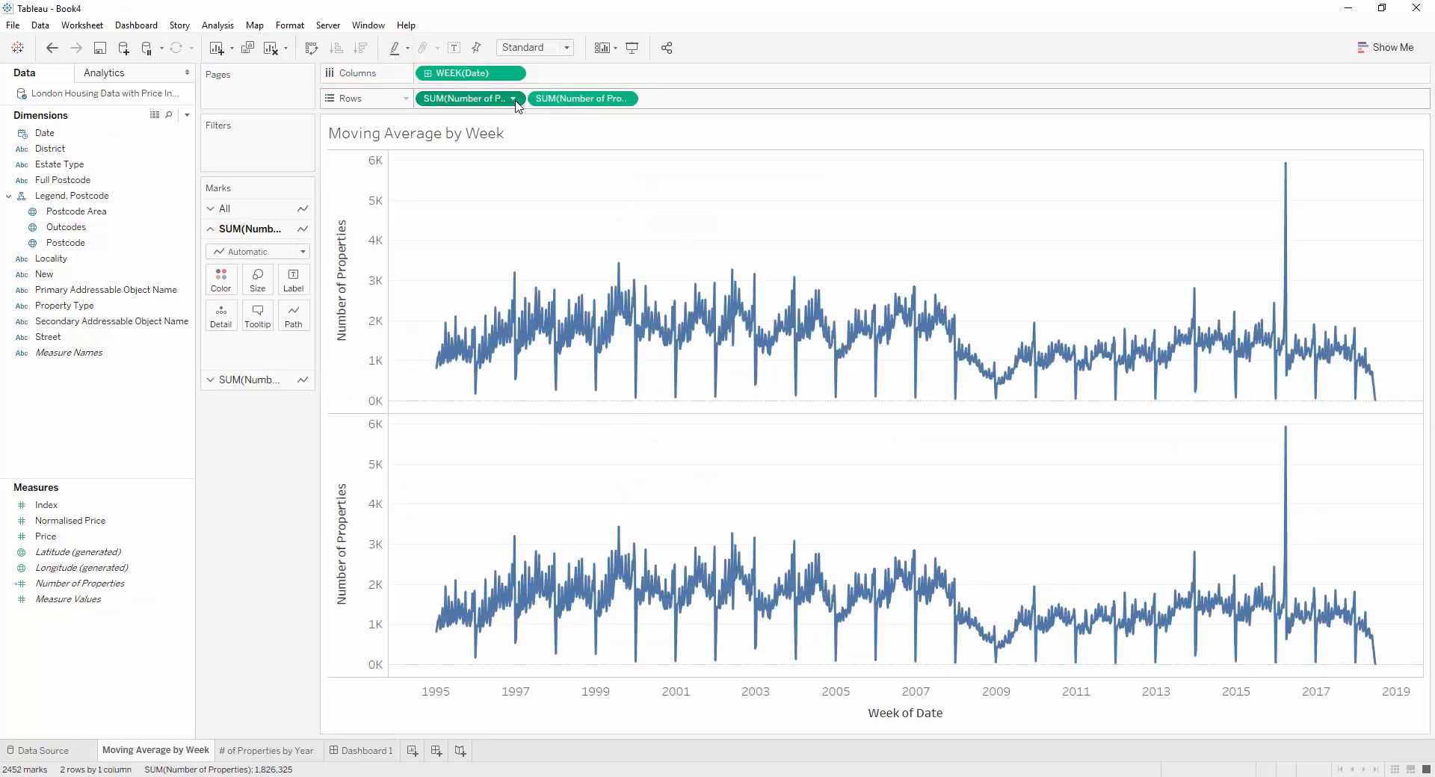
{"action": "left_click", "coordinate": [513, 99]}
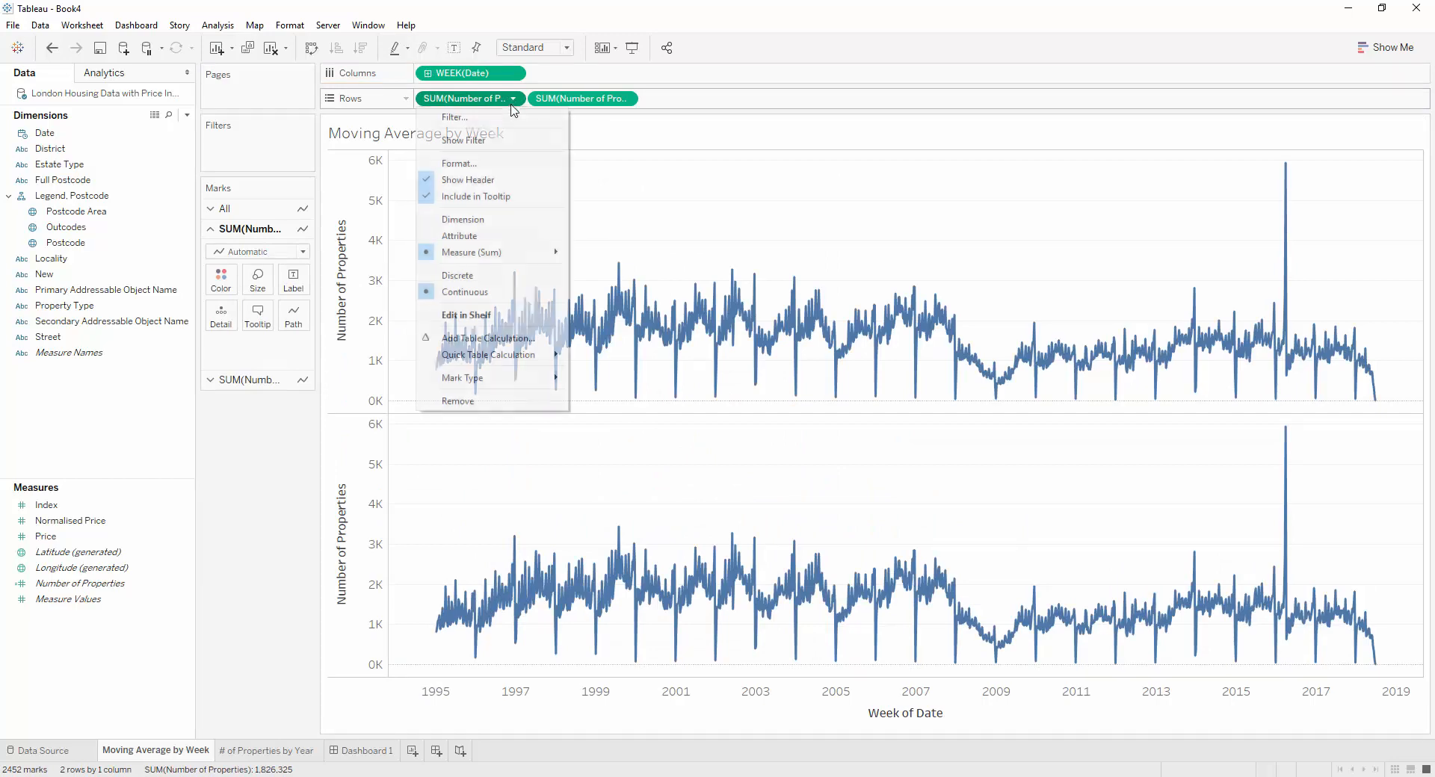
{"action": "mouse_move", "coordinate": [523, 354]}
{"action": "left_click", "coordinate": [626, 455]}
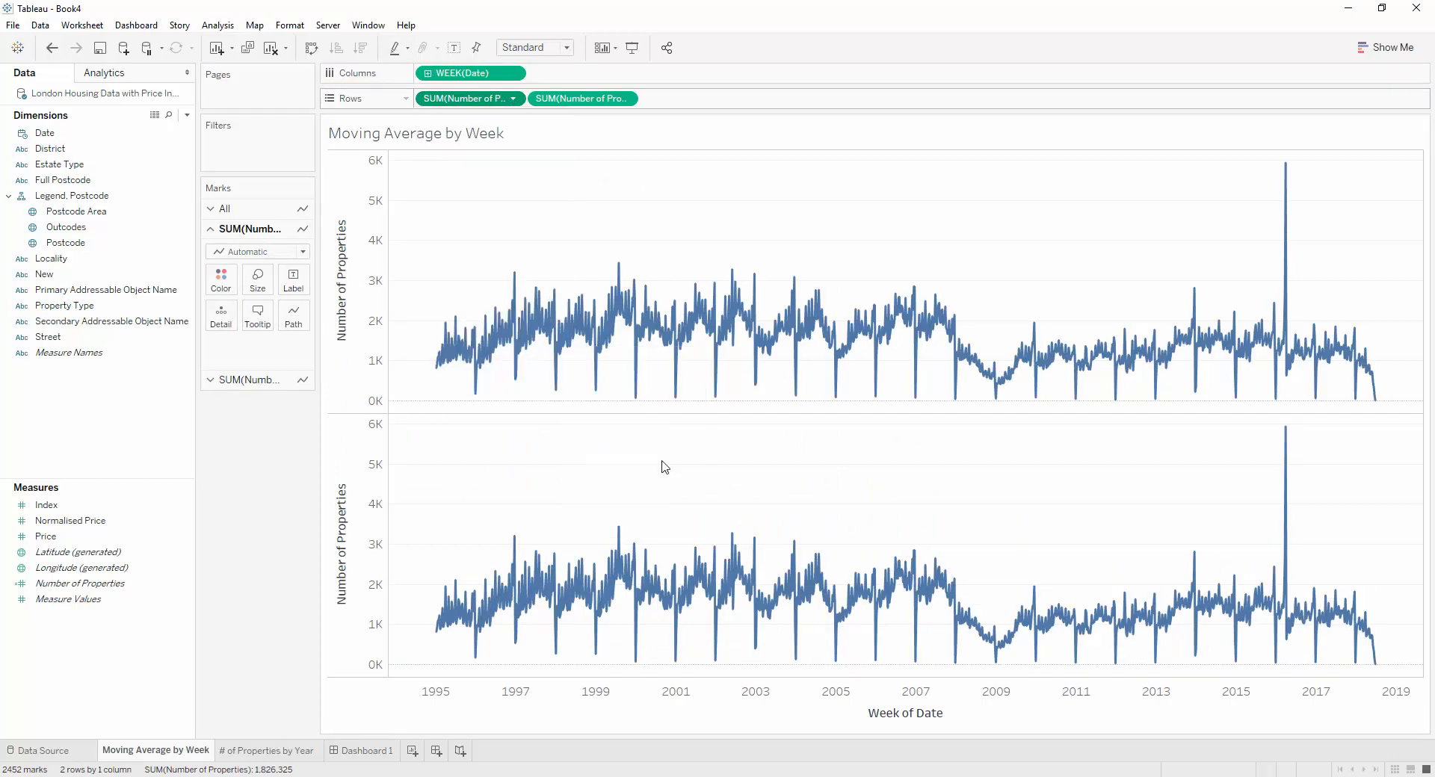
Set the moving average to use 52 previous values and change its mark type to Area
{"action": "left_click", "coordinate": [512, 98]}
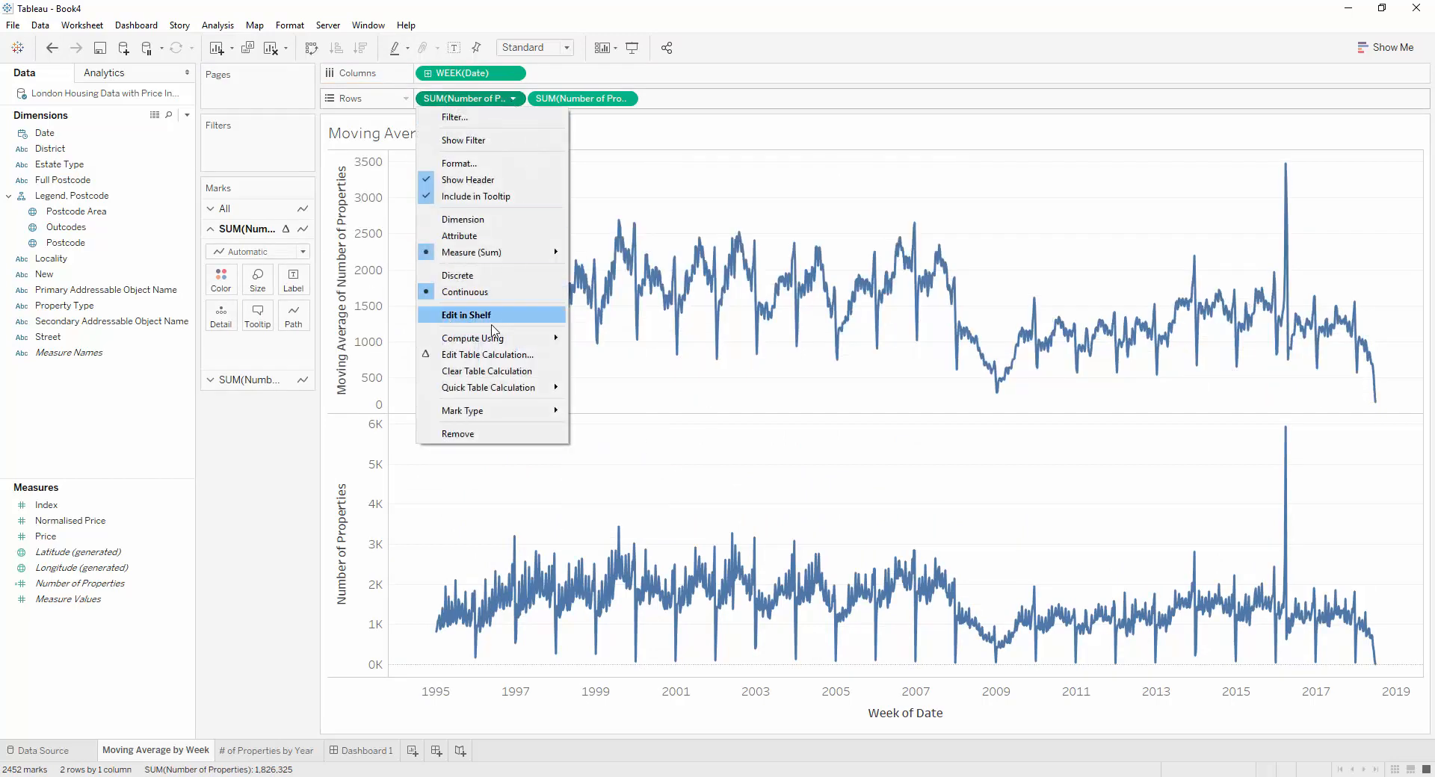
{"action": "left_click", "coordinate": [487, 354]}
{"action": "left_click", "coordinate": [627, 372]}
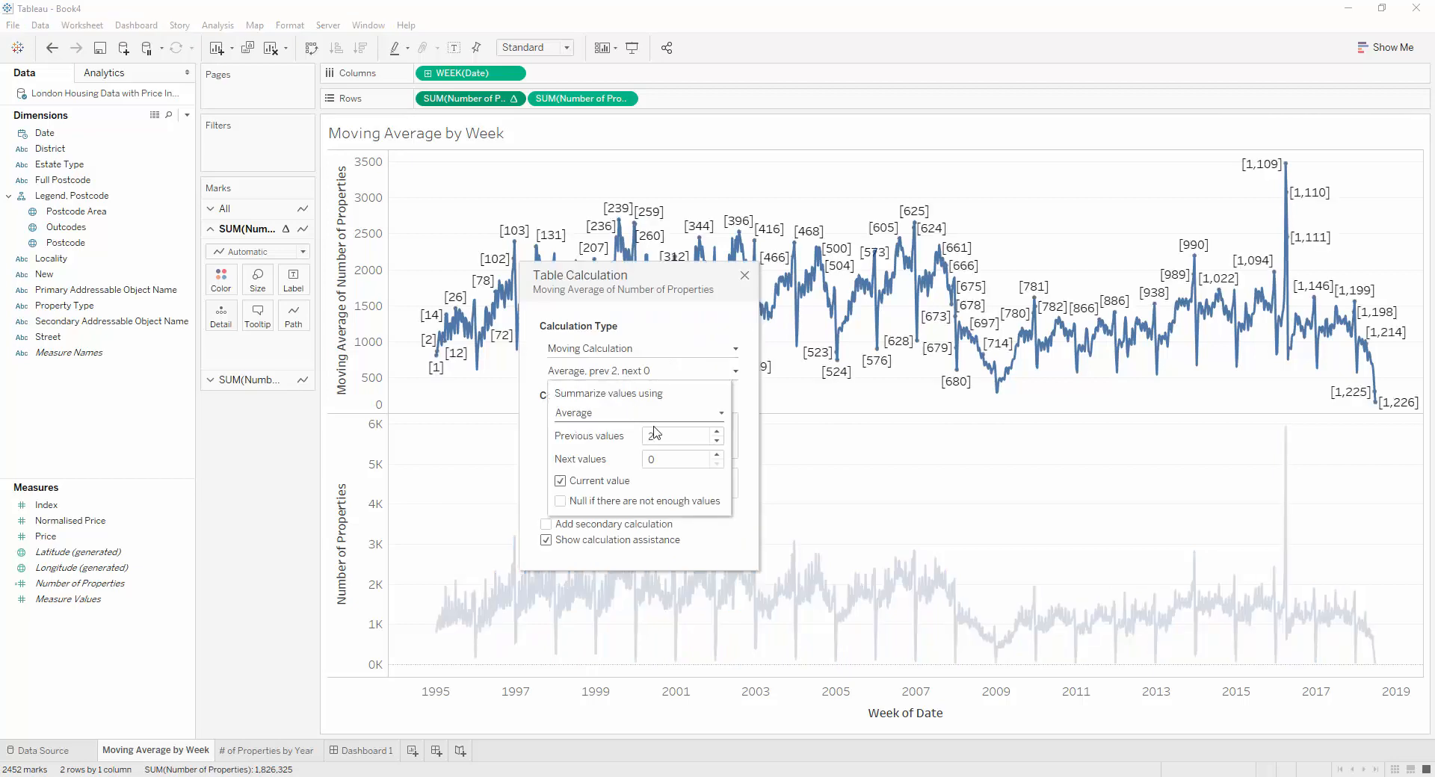
{"action": "left_click", "coordinate": [650, 435]}
{"action": "type", "text": "52"}
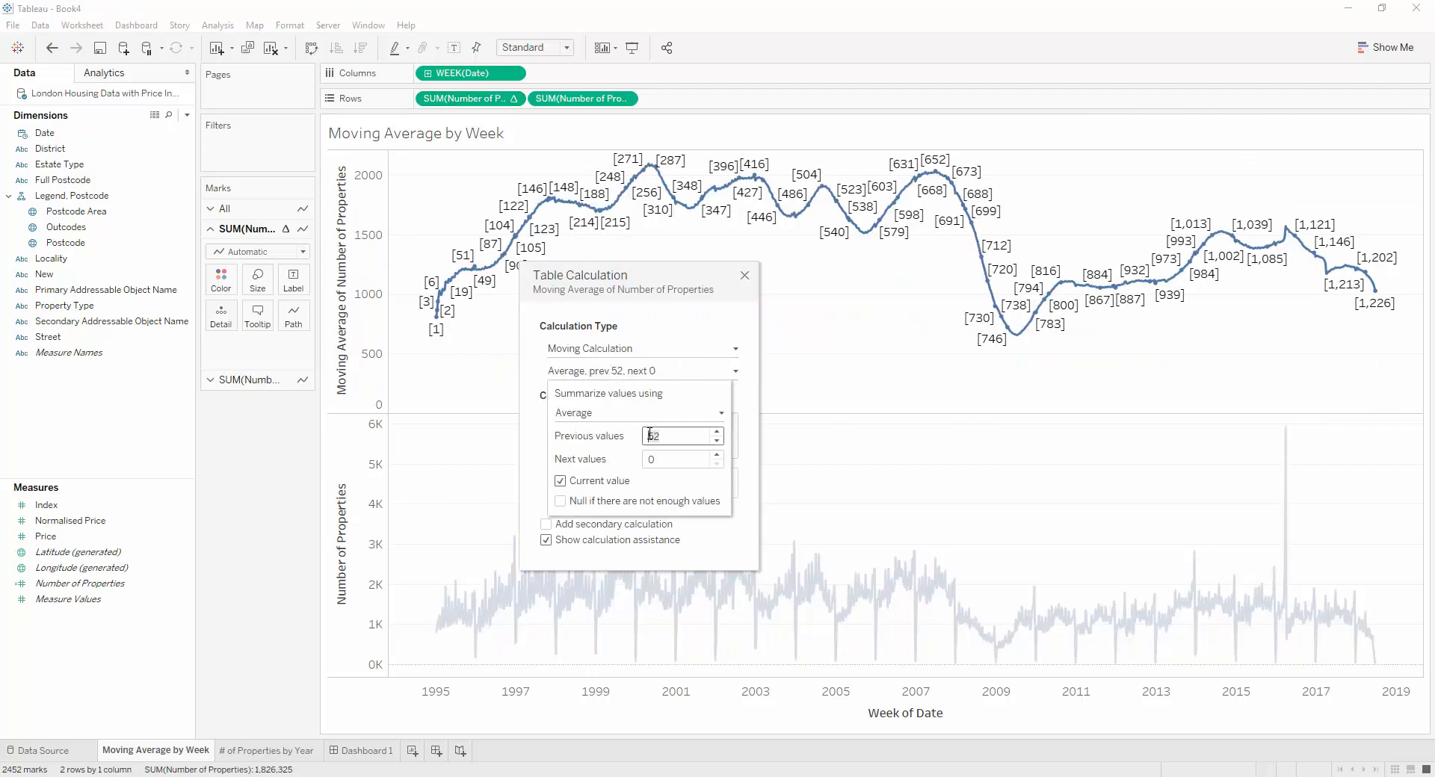
{"action": "left_click", "coordinate": [744, 281]}
{"action": "left_click", "coordinate": [745, 281]}
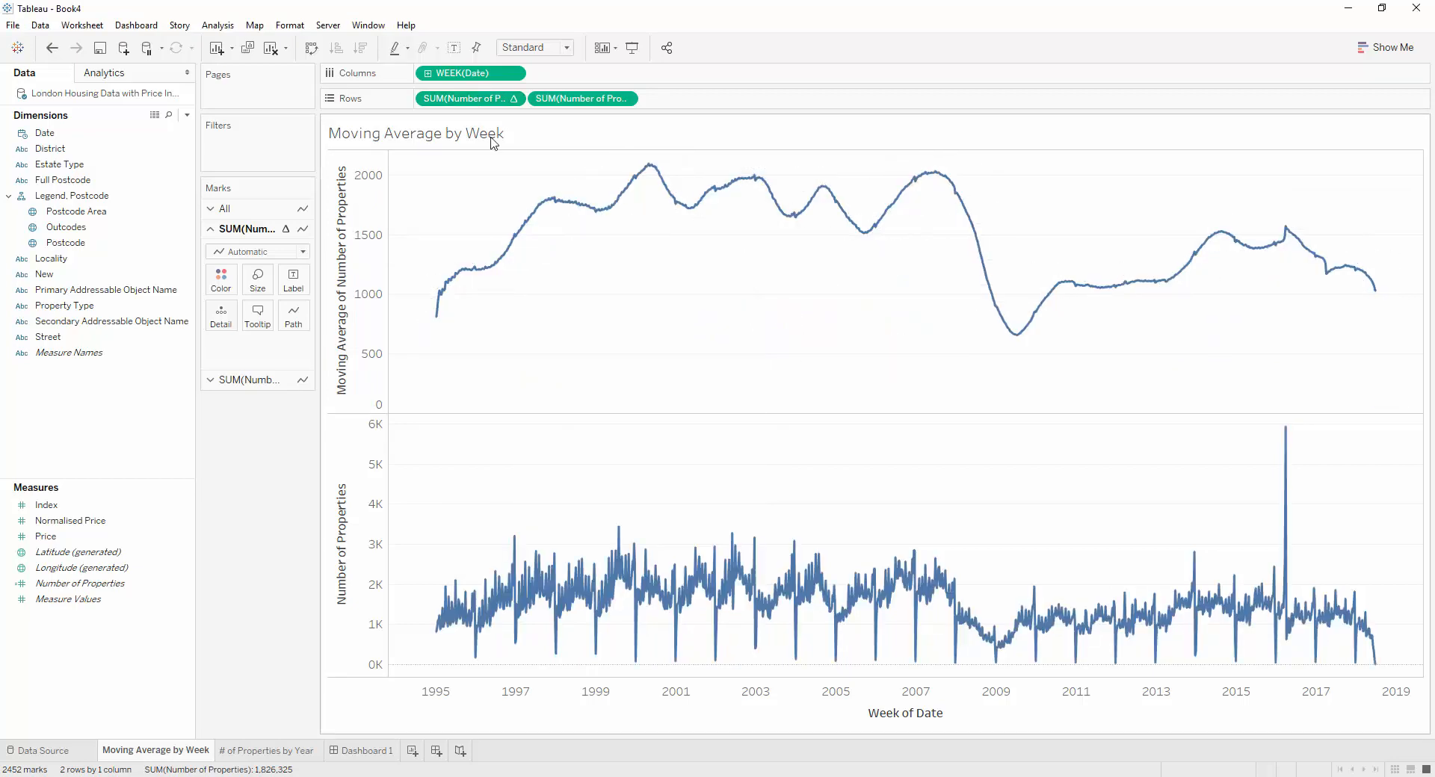
{"action": "left_click", "coordinate": [277, 252]}
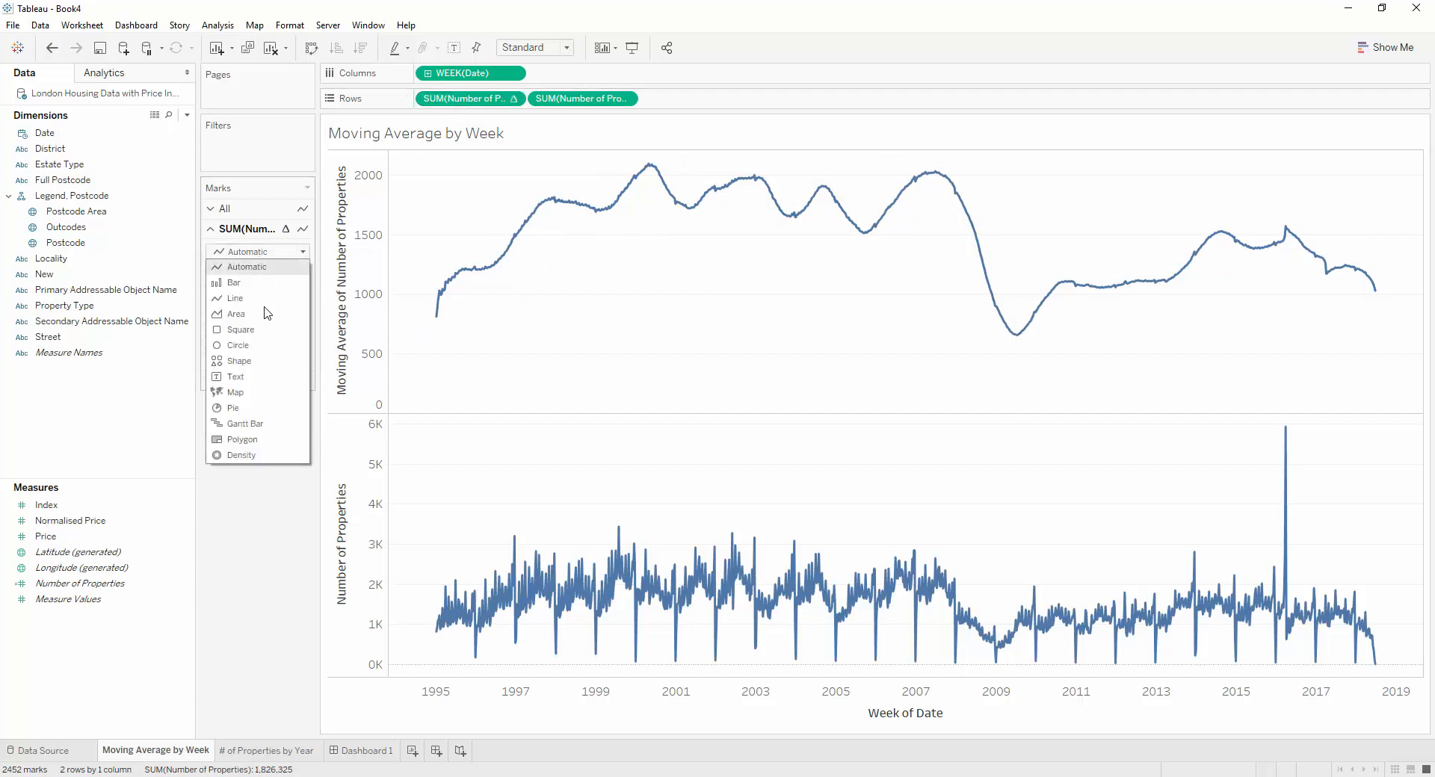
{"action": "left_click", "coordinate": [266, 313]}
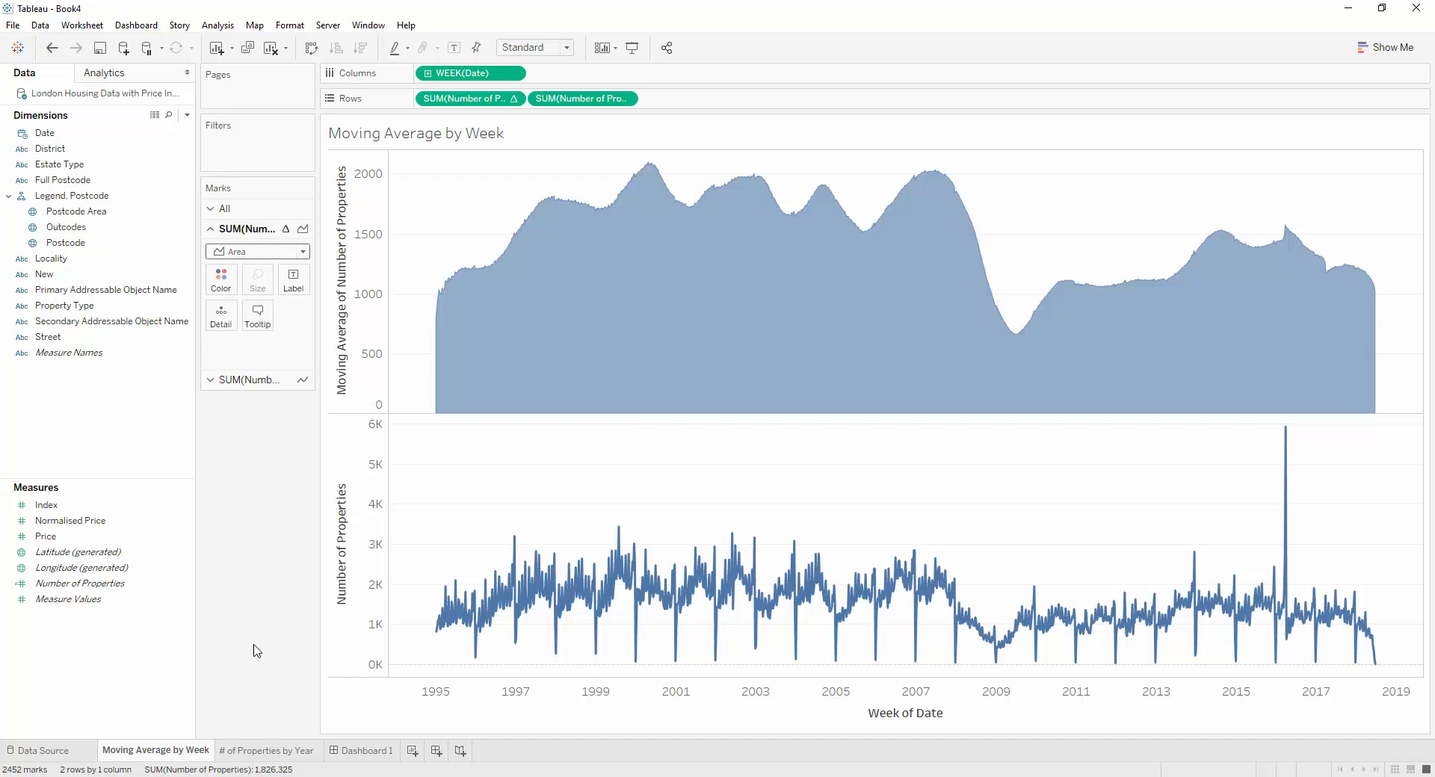
Colour the mark on the # of Properties by Year sheet by Number of Properties
{"action": "left_click", "coordinate": [258, 755]}
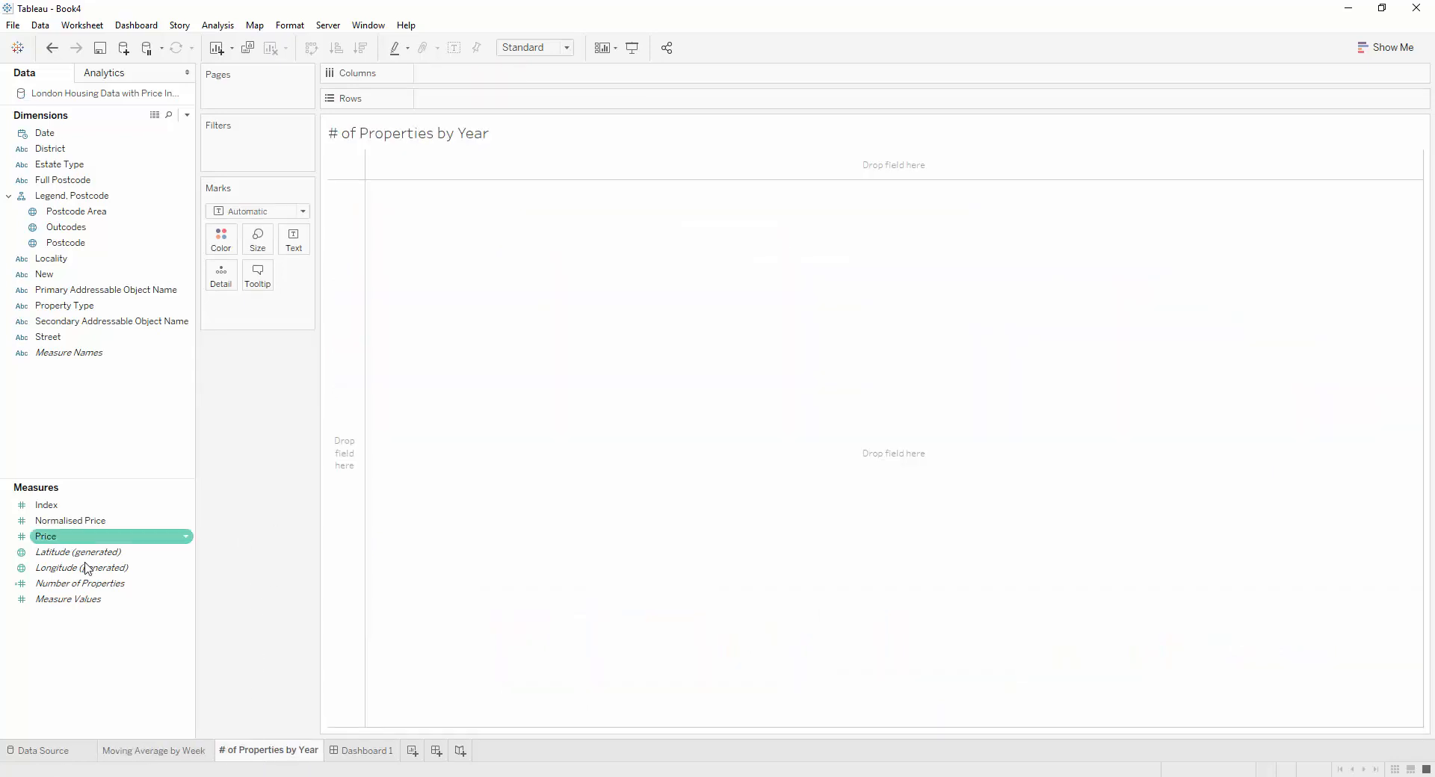
{"action": "left_click_drag", "start_coordinate": [112, 573], "coordinate": [225, 238]}
Create a custom date from the Date field named Year, with Years as the detail and Date Part as the type
{"action": "mouse_move", "coordinate": [55, 138]}
{"action": "left_mouse_down"}
{"action": "mouse_move", "coordinate": [288, 120]}
{"action": "mouse_move", "coordinate": [58, 140]}
{"action": "left_mouse_up"}
{"action": "right_click", "coordinate": [57, 137]}
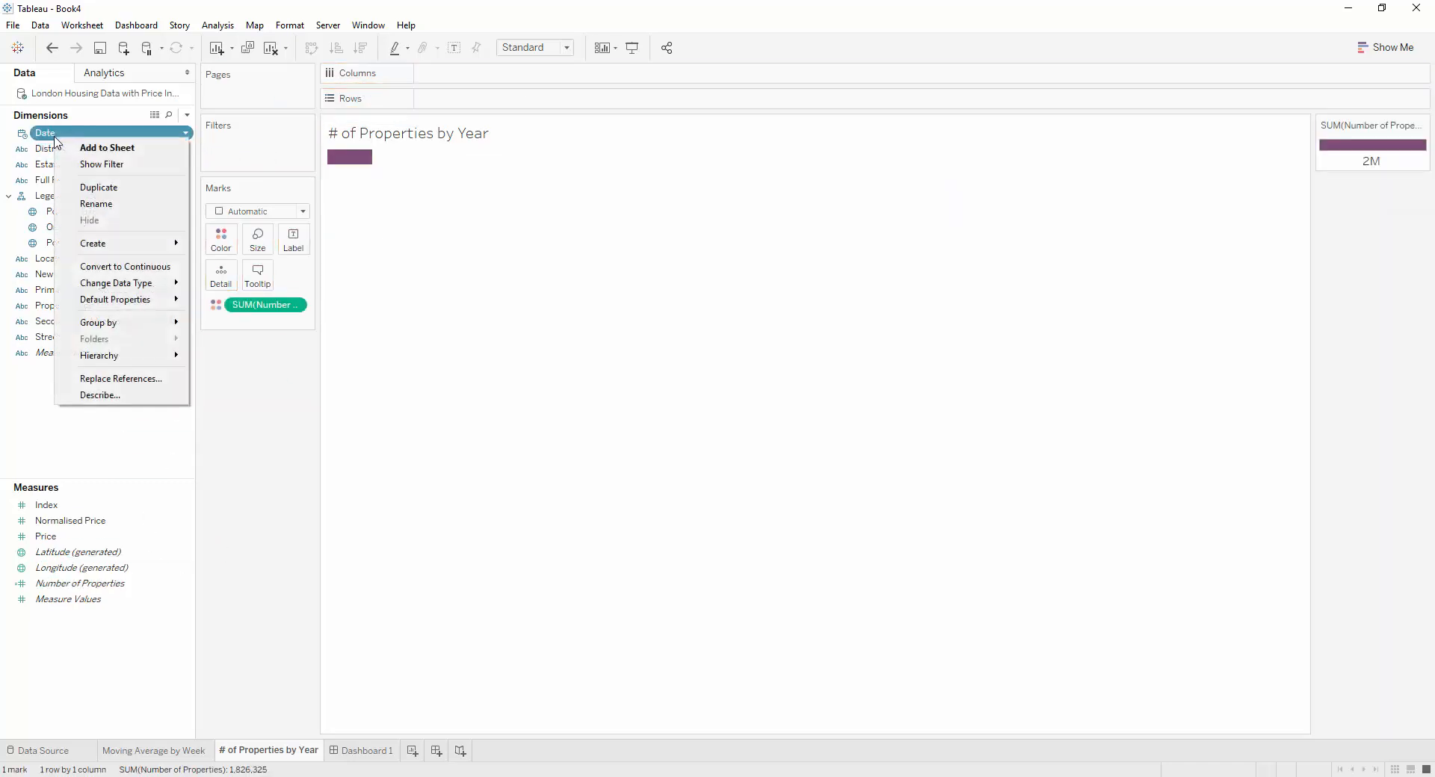
{"action": "mouse_move", "coordinate": [116, 243]}
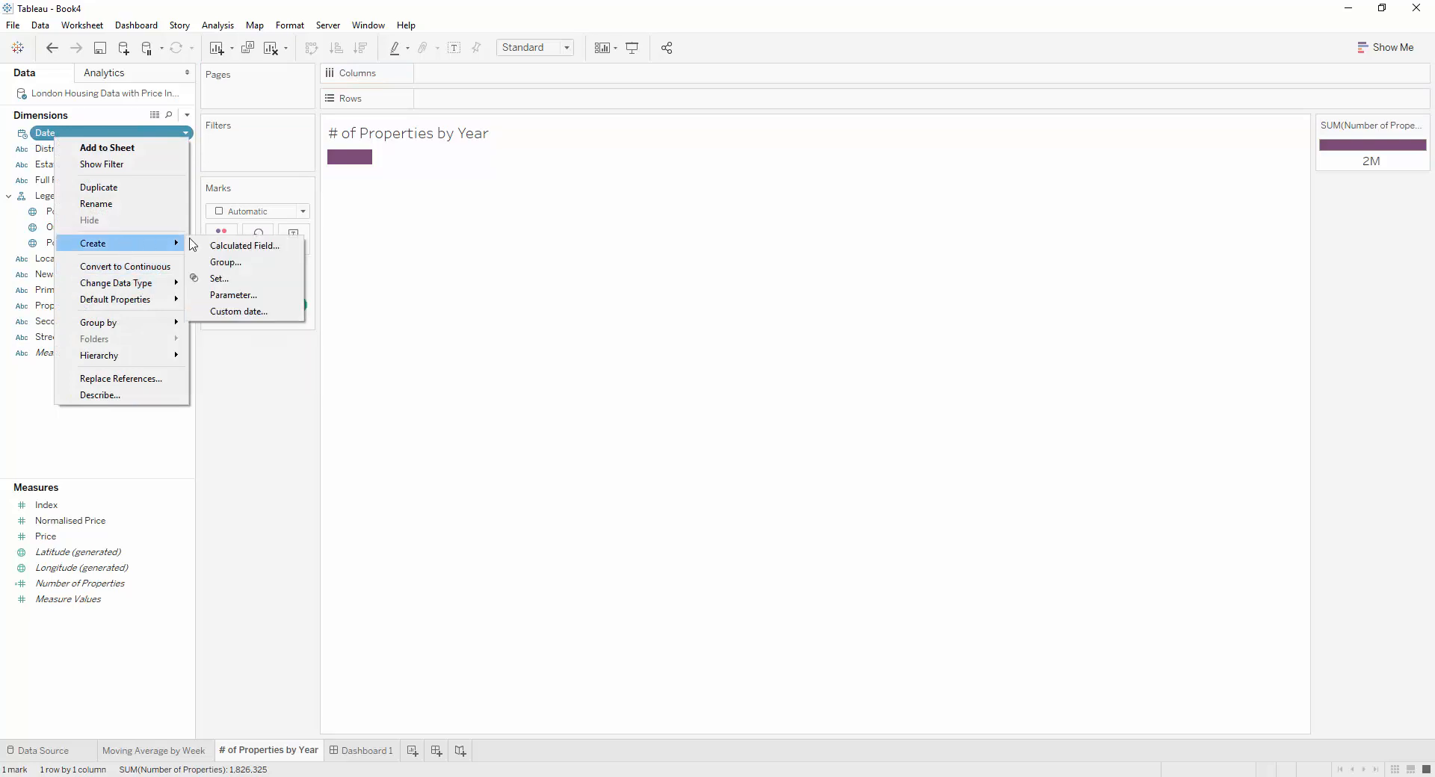
{"action": "left_click", "coordinate": [250, 312]}
{"action": "left_click", "coordinate": [680, 387]}
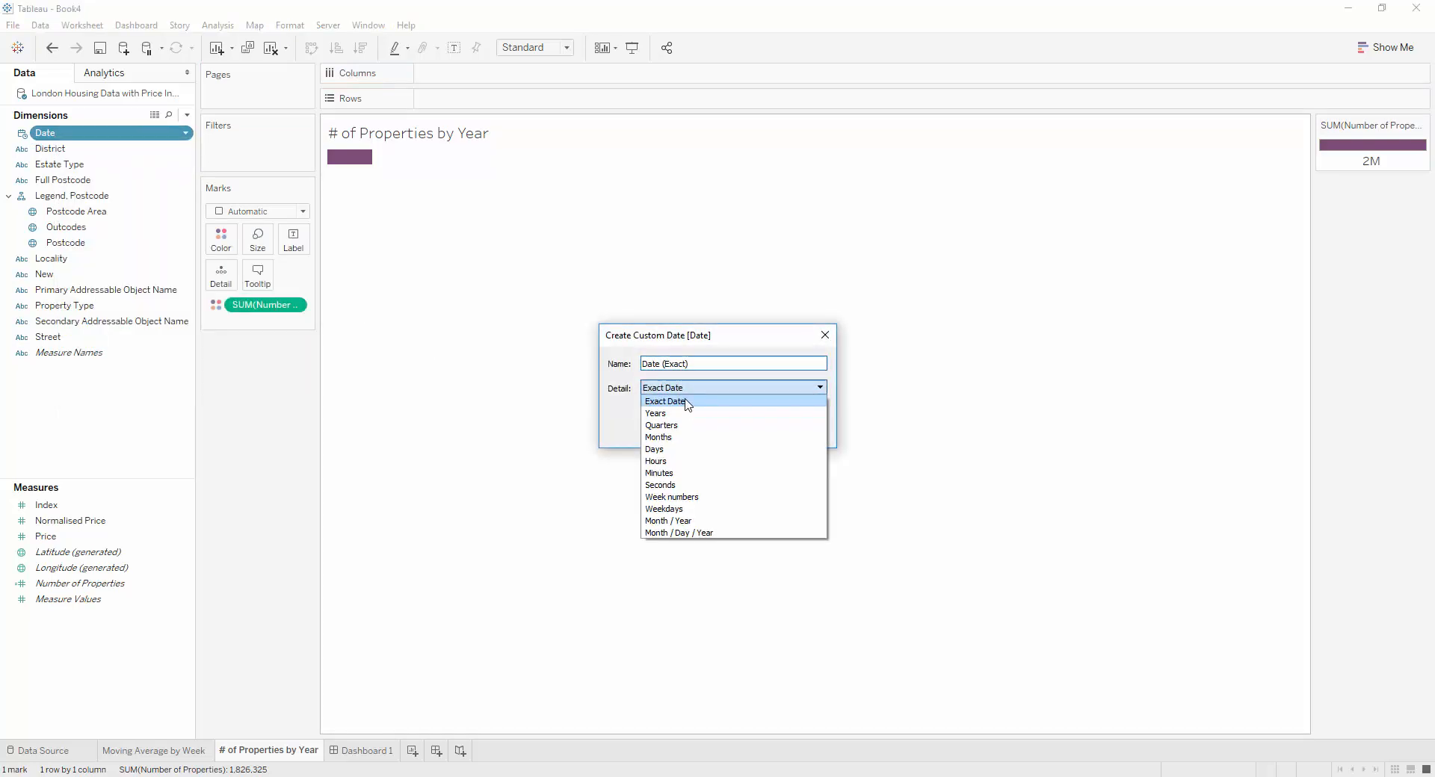
{"action": "left_click", "coordinate": [681, 398]}
{"action": "left_click", "coordinate": [646, 405]}
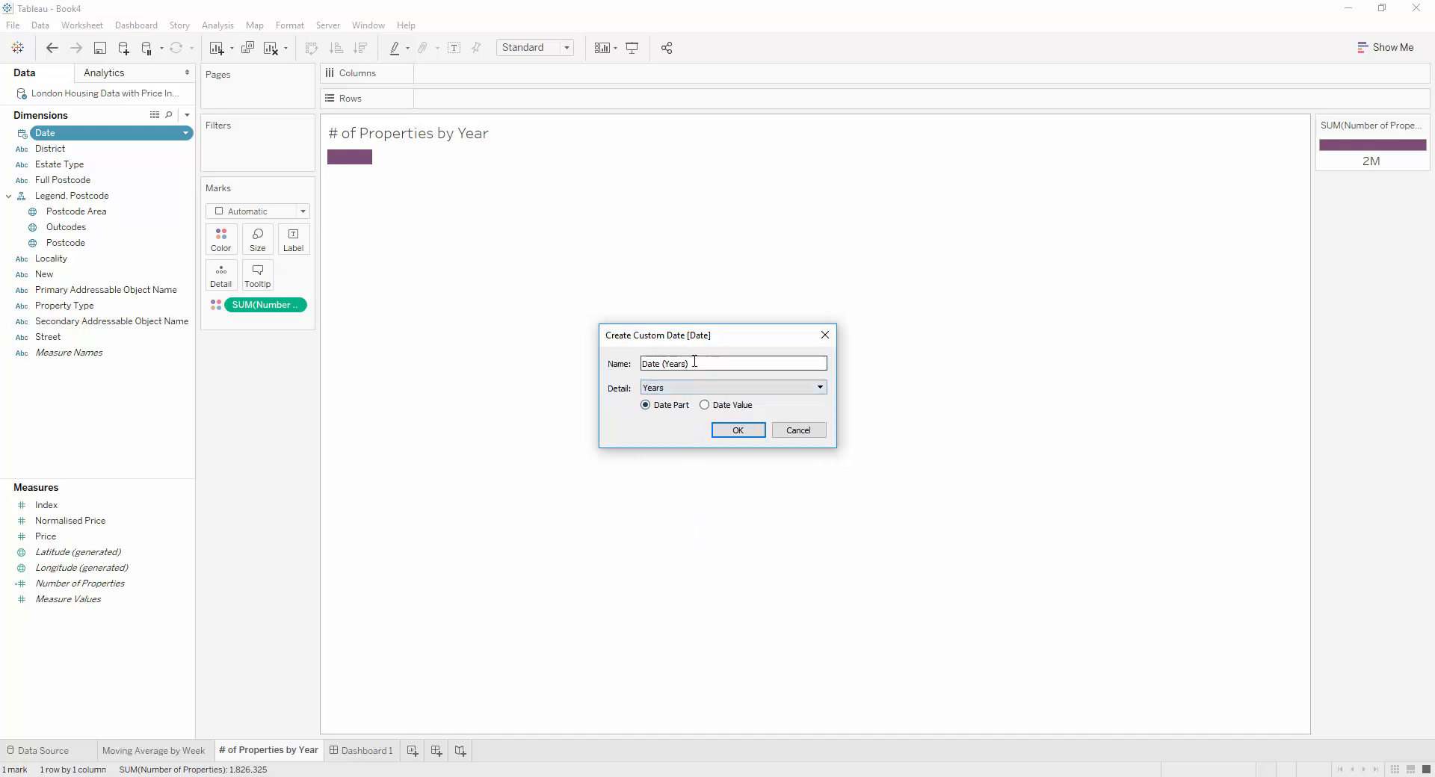
{"action": "type", "text": "Year"}
{"action": "left_click", "coordinate": [736, 430]}
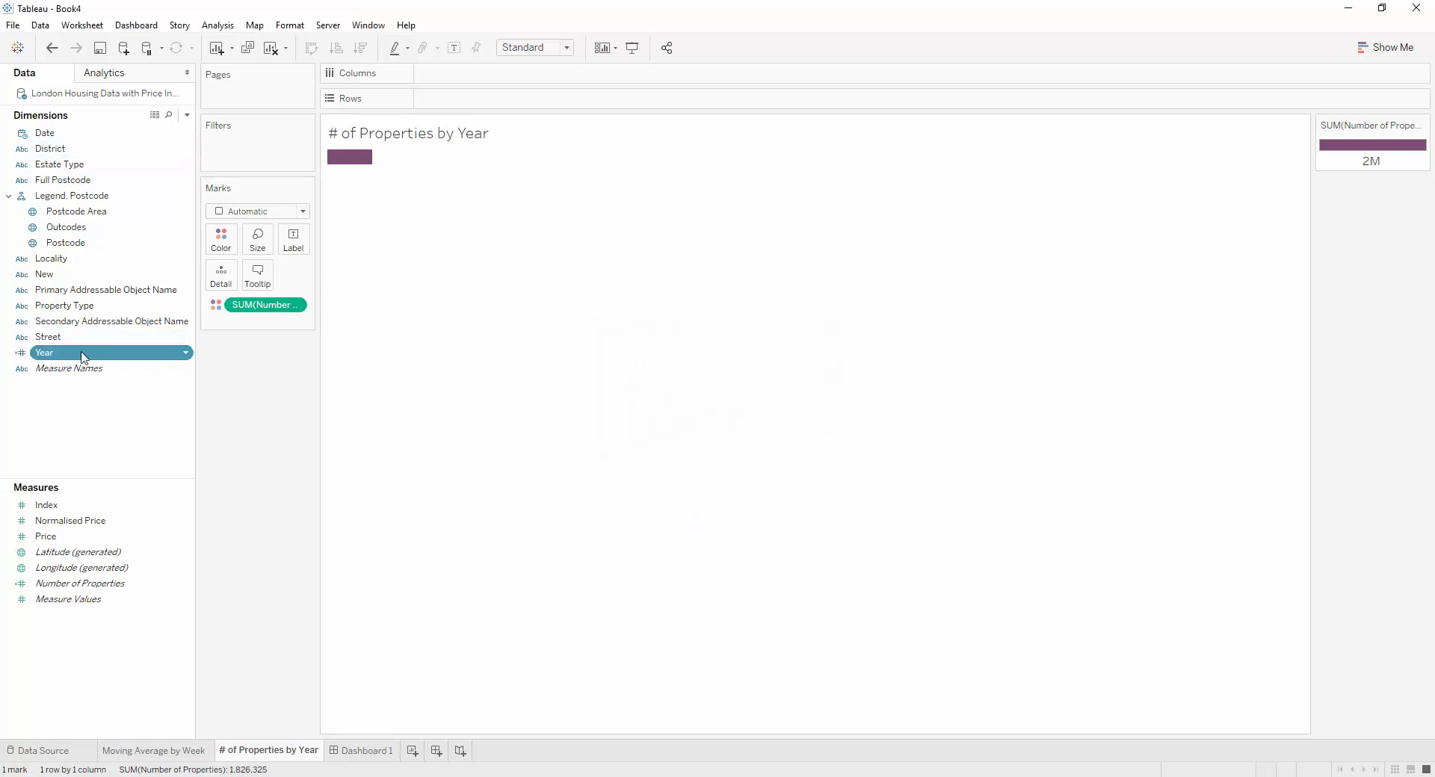
Place the Year field on columns and fit the chart to Entire View
{"action": "left_click_drag", "start_coordinate": [84, 358], "coordinate": [500, 73]}
{"action": "left_click", "coordinate": [538, 47]}
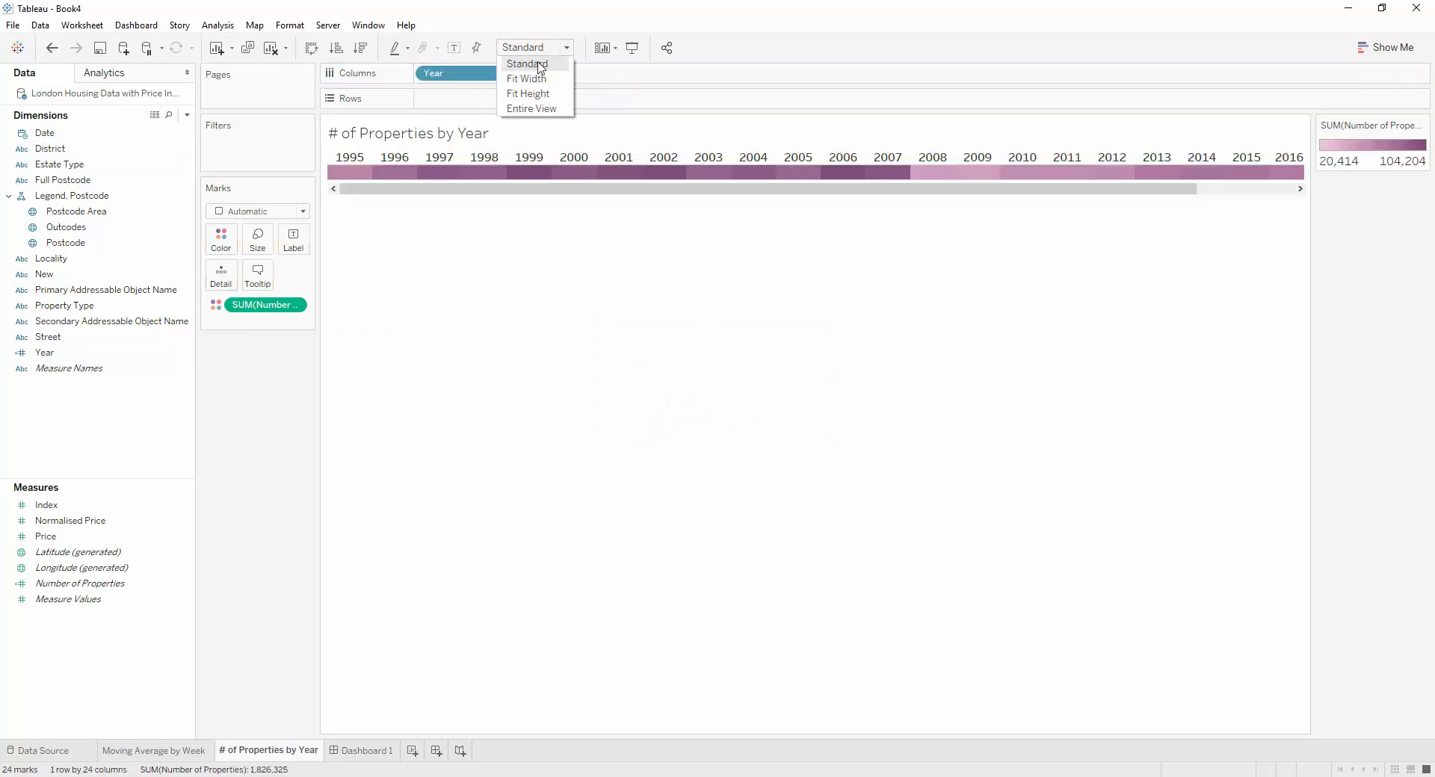
{"action": "left_click", "coordinate": [531, 109]}
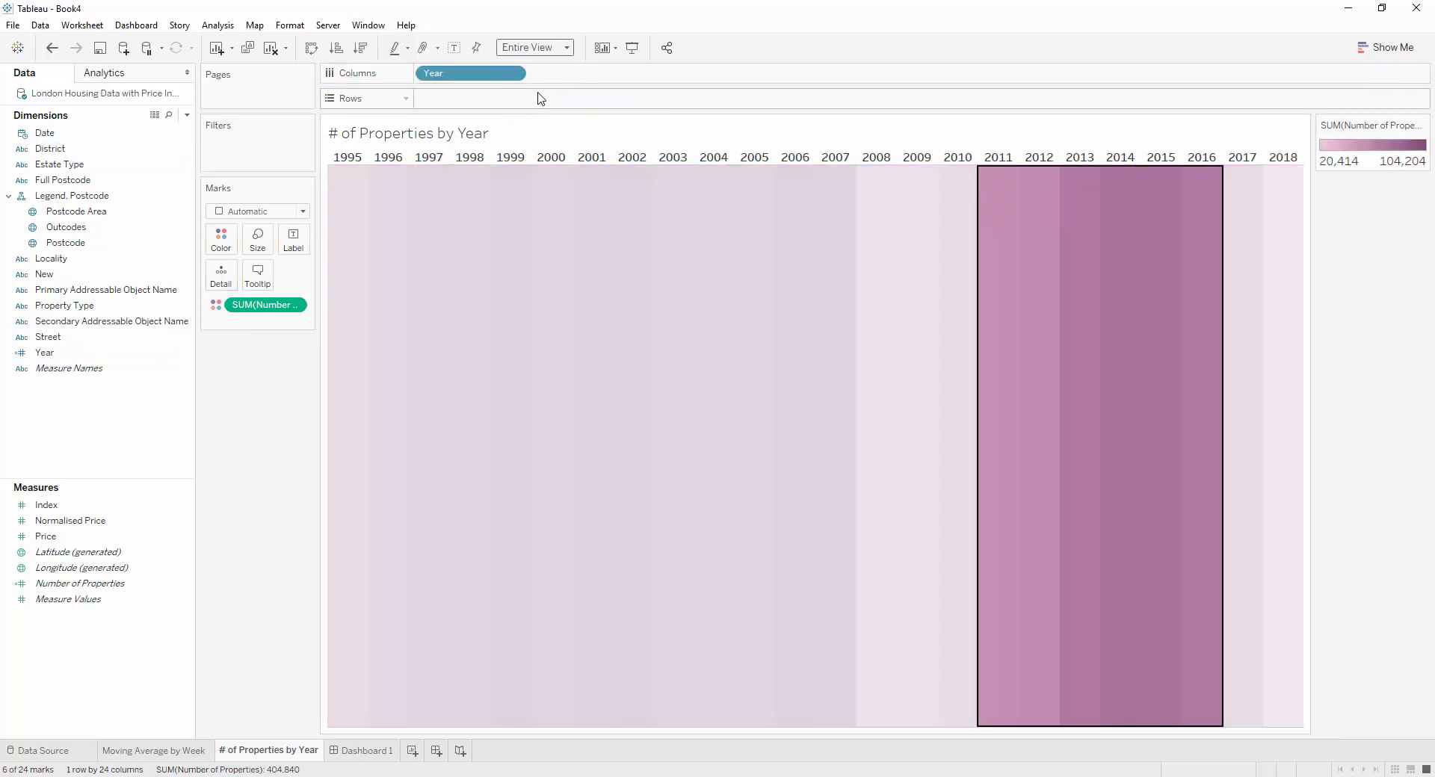
{"action": "left_click", "coordinate": [997, 246]}
{"action": "left_click", "coordinate": [996, 249]}
Label the marks with a copy of the Year field and set the mark type to Square
{"action": "left_click_drag", "start_coordinate": [458, 73], "coordinate": [287, 237]}
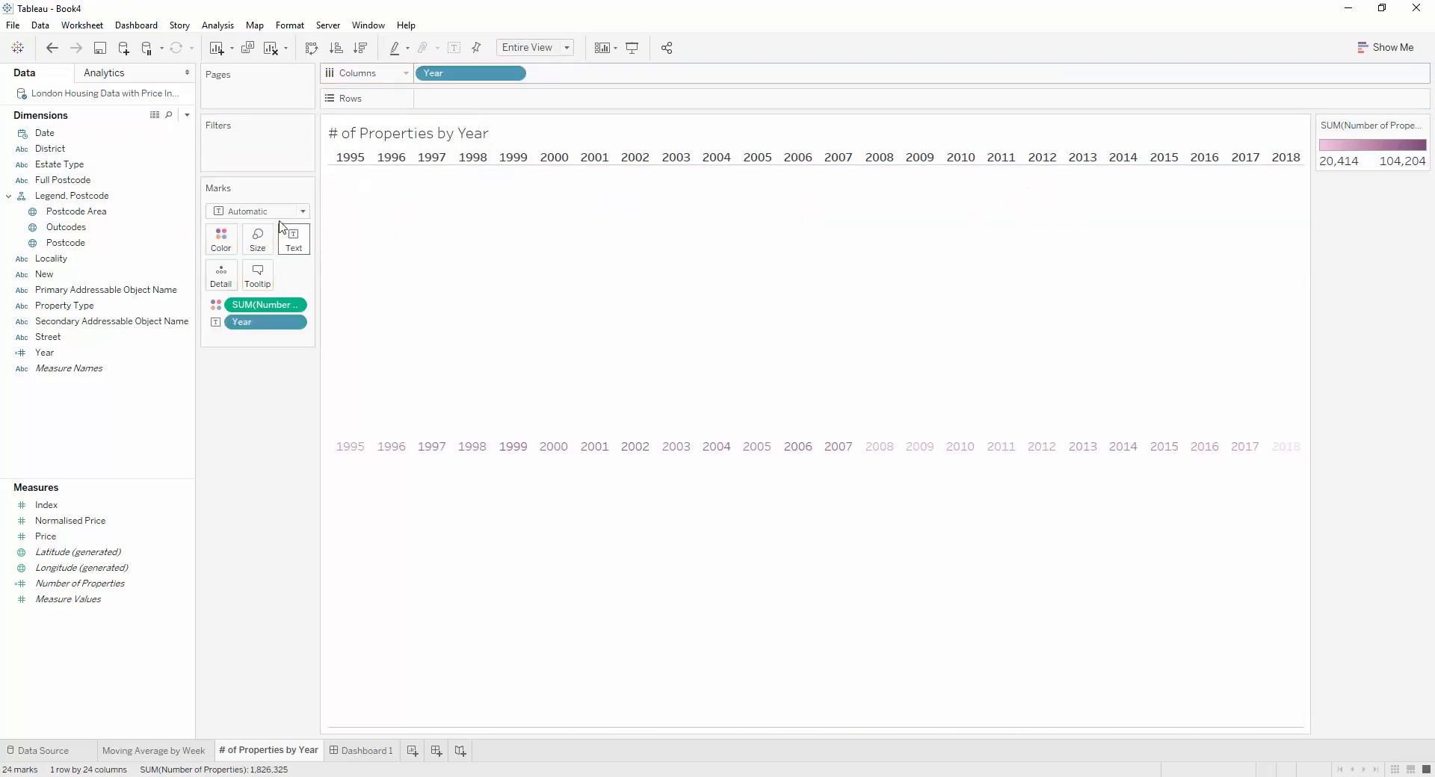
{"action": "left_click", "coordinate": [258, 212]}
{"action": "left_click", "coordinate": [258, 287]}
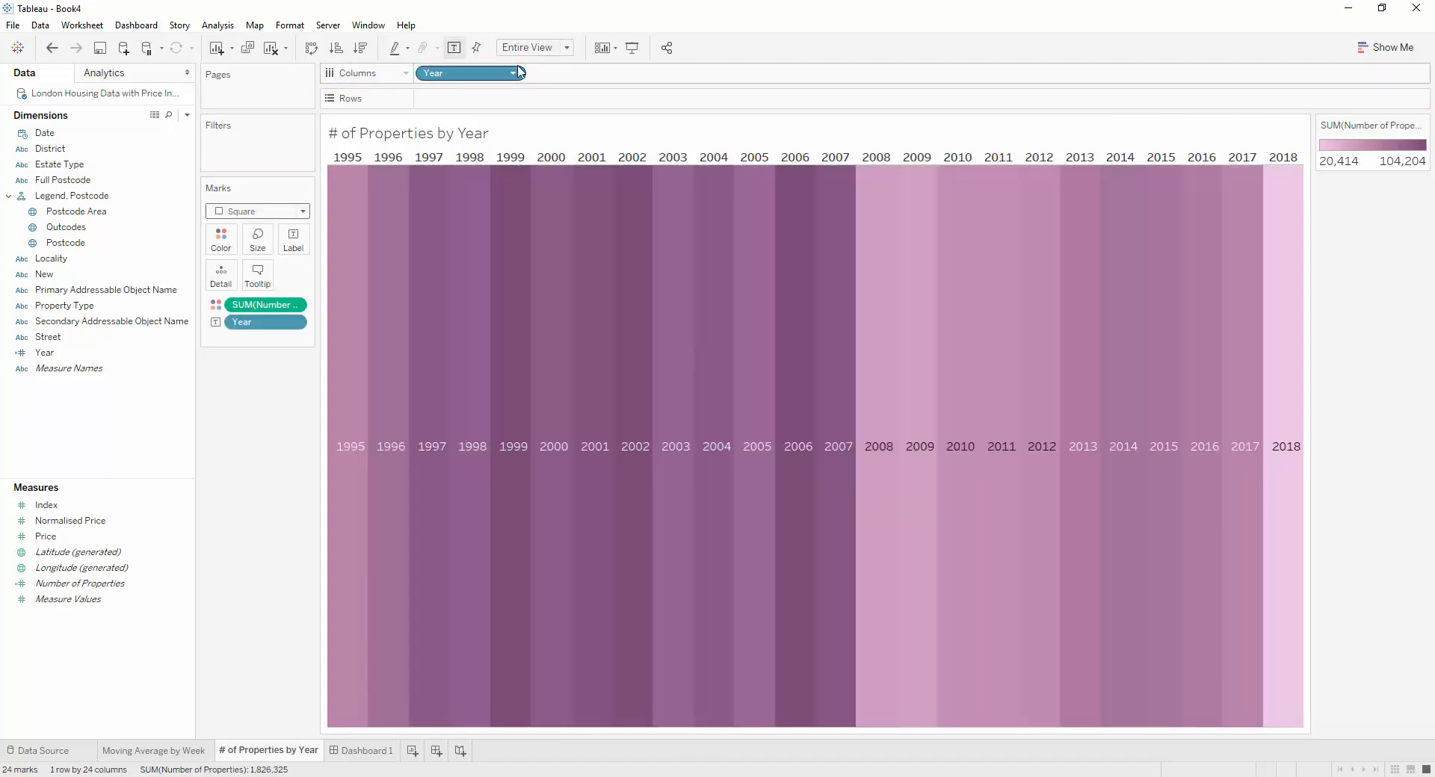
Hide the Year column header and align the year labels vertically to the top of the squares
{"action": "left_click", "coordinate": [514, 73]}
{"action": "left_click", "coordinate": [499, 190]}
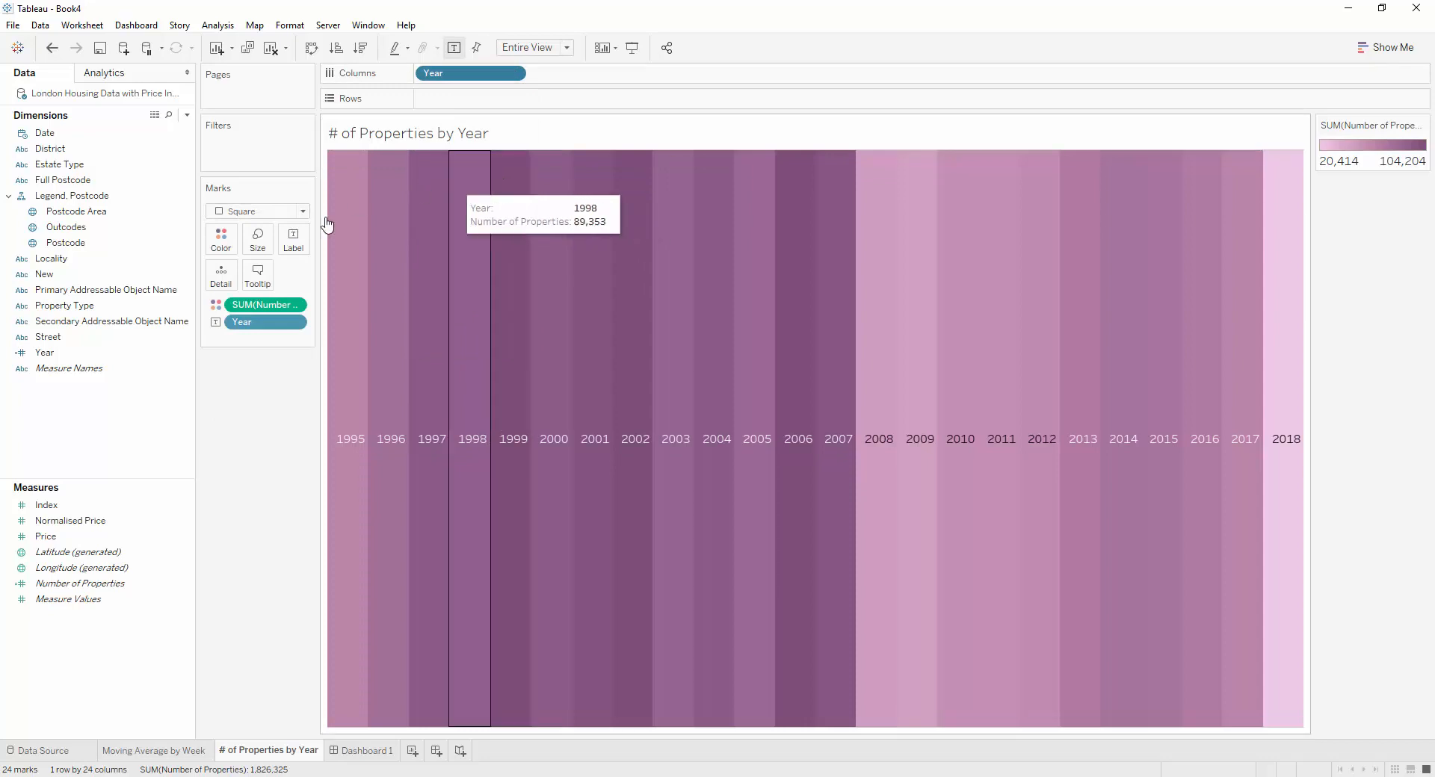
{"action": "left_click", "coordinate": [293, 239]}
{"action": "left_click", "coordinate": [366, 359]}
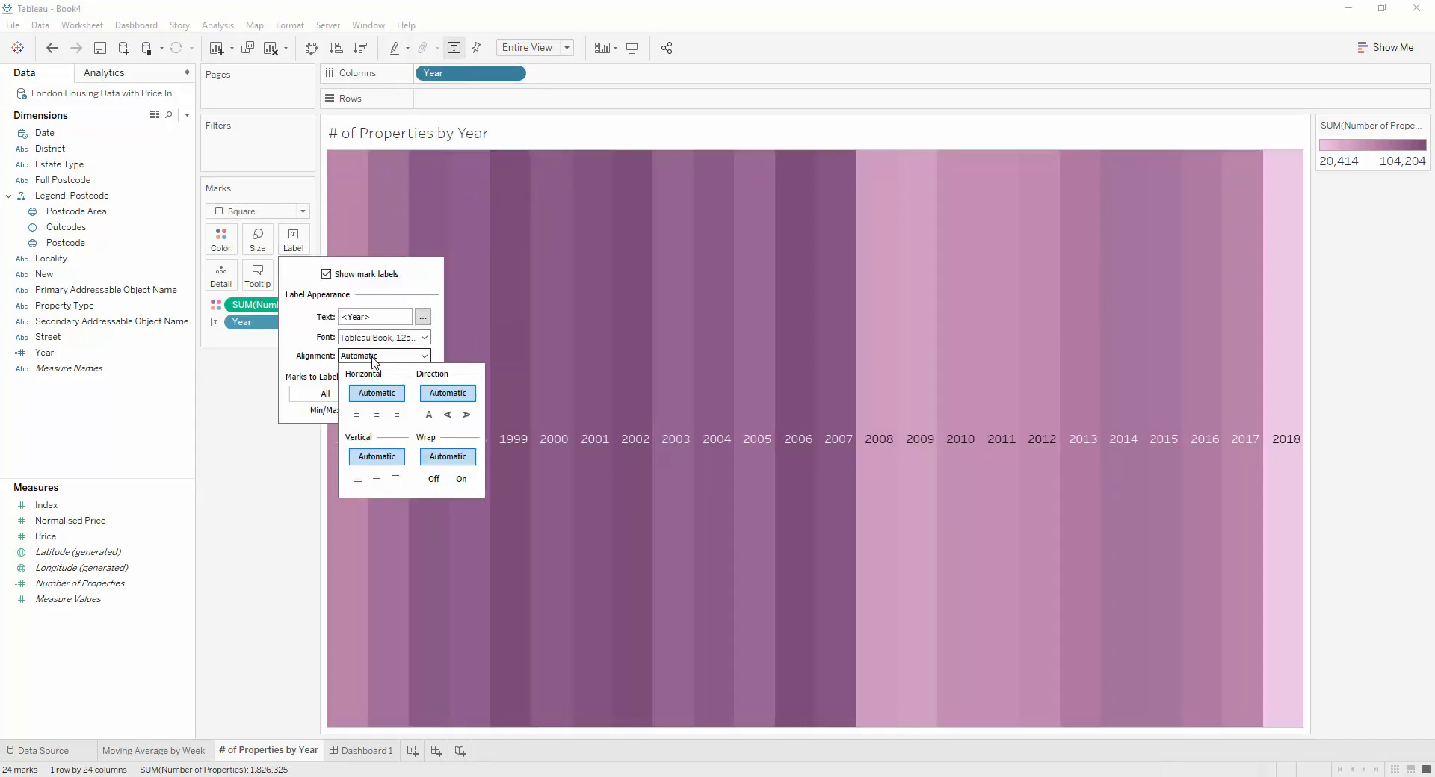
{"action": "left_click", "coordinate": [396, 480]}
{"action": "left_click", "coordinate": [241, 489]}
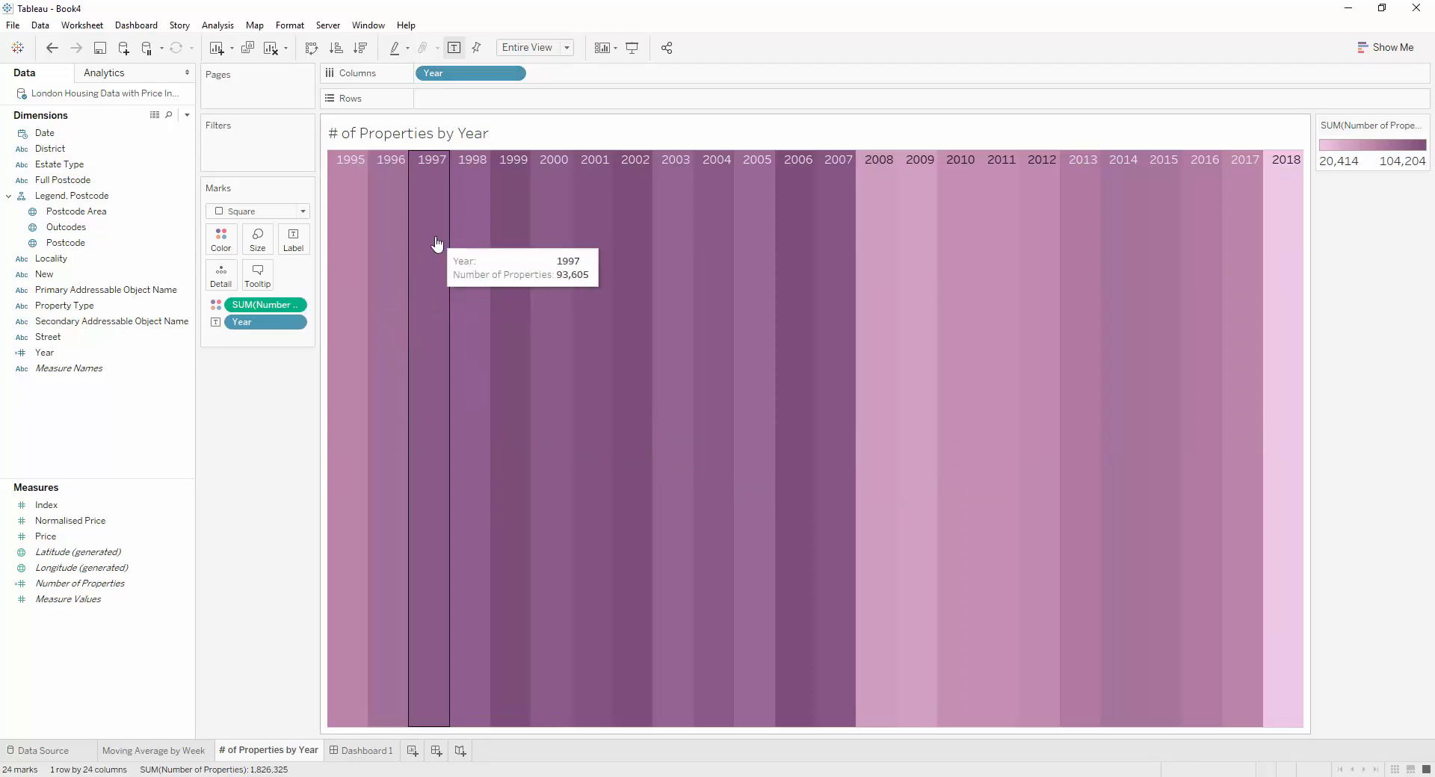
Create a set from the Year field named Year set, with no years selected
{"action": "left_click_drag", "start_coordinate": [432, 239], "coordinate": [581, 241]}
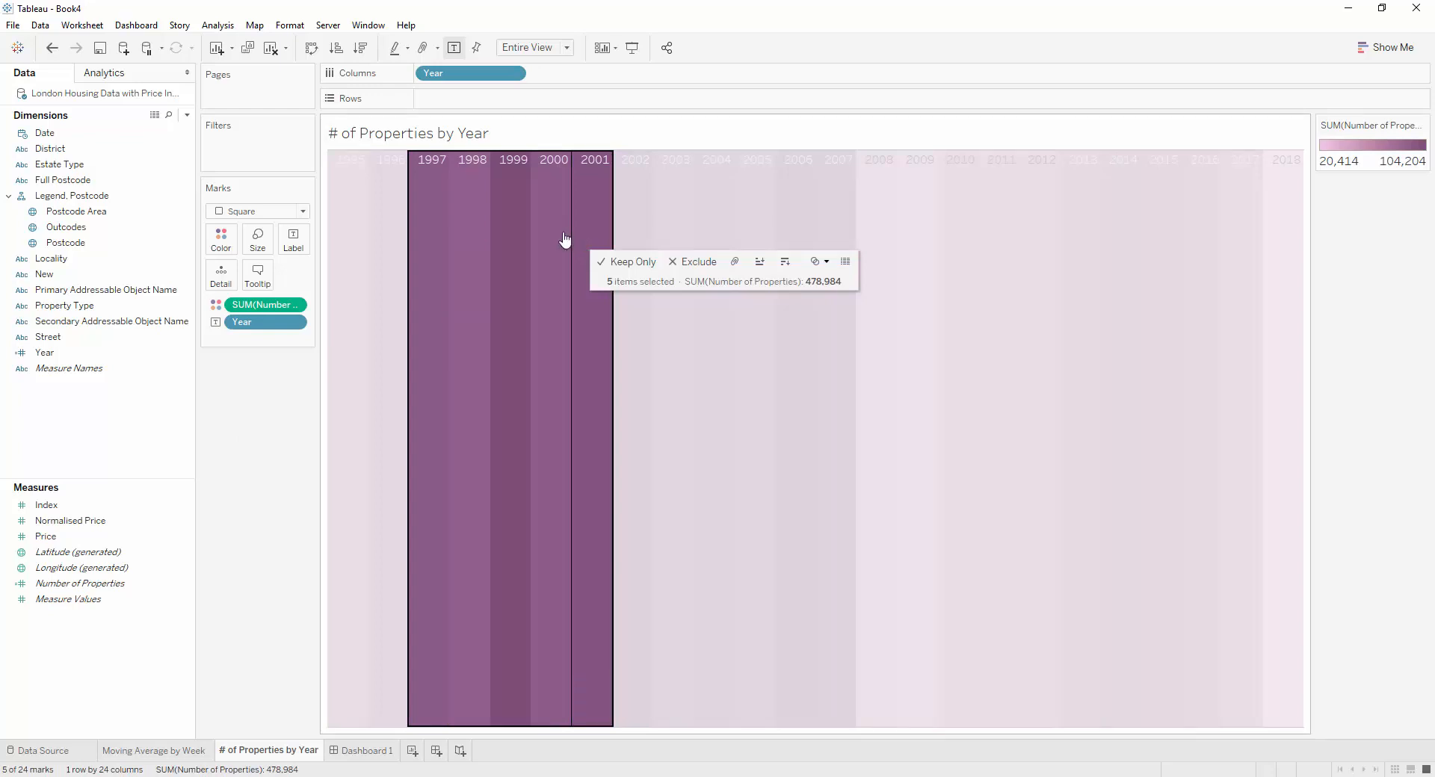
{"action": "right_click", "coordinate": [48, 352]}
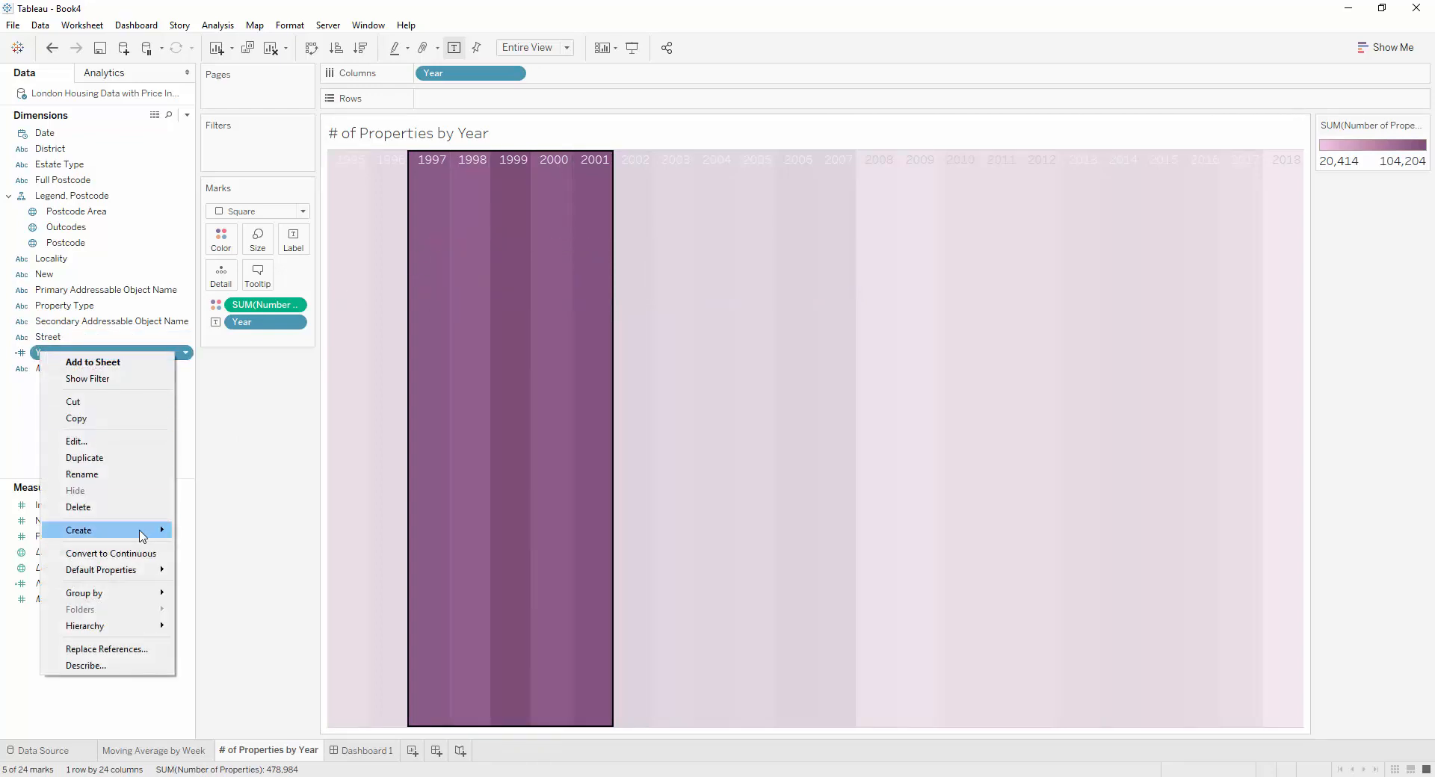
{"action": "left_click", "coordinate": [228, 576]}
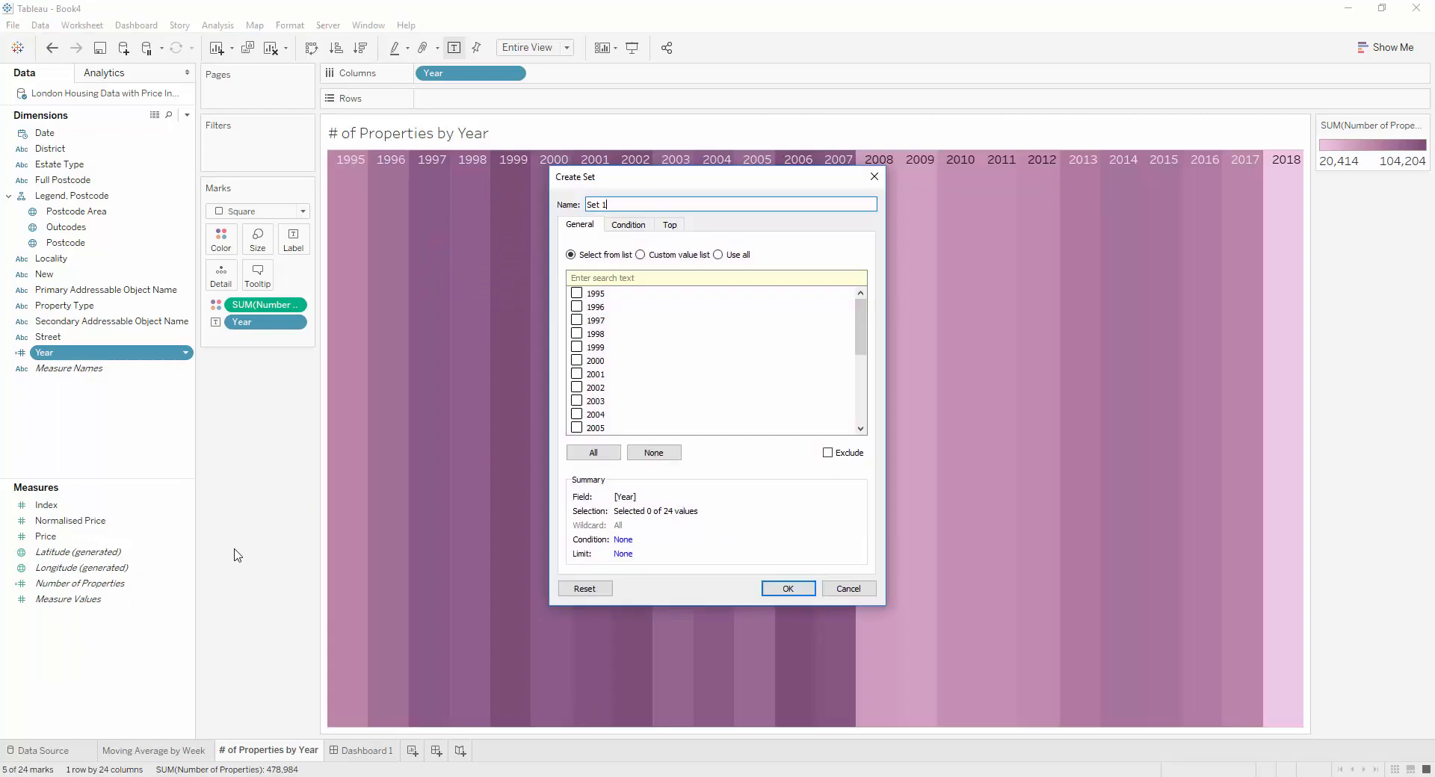
{"action": "key", "text": "ctrl+a"}
{"action": "type", "text": "Year"}
{"action": "left_click", "coordinate": [788, 588]}
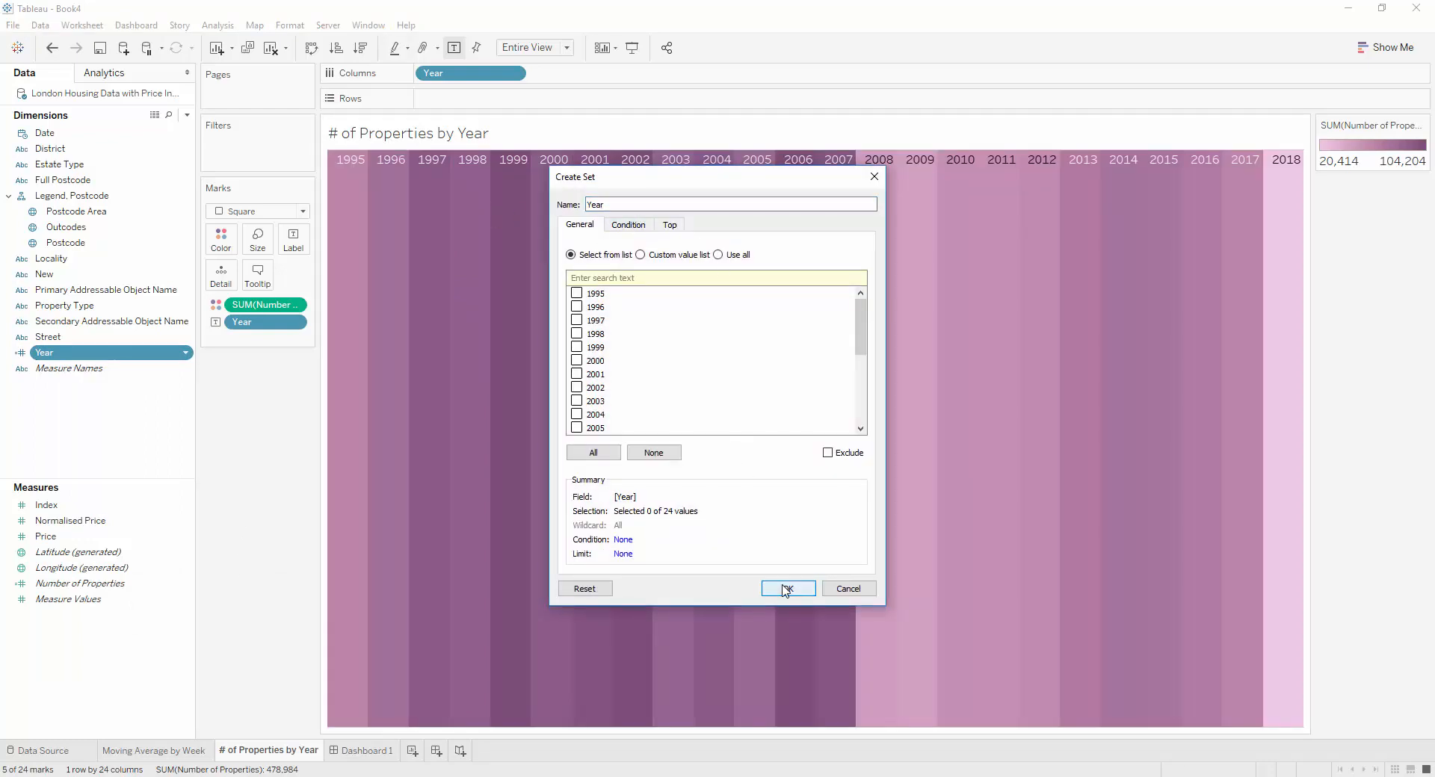
{"action": "left_click", "coordinate": [777, 416]}
{"action": "left_click", "coordinate": [659, 206]}
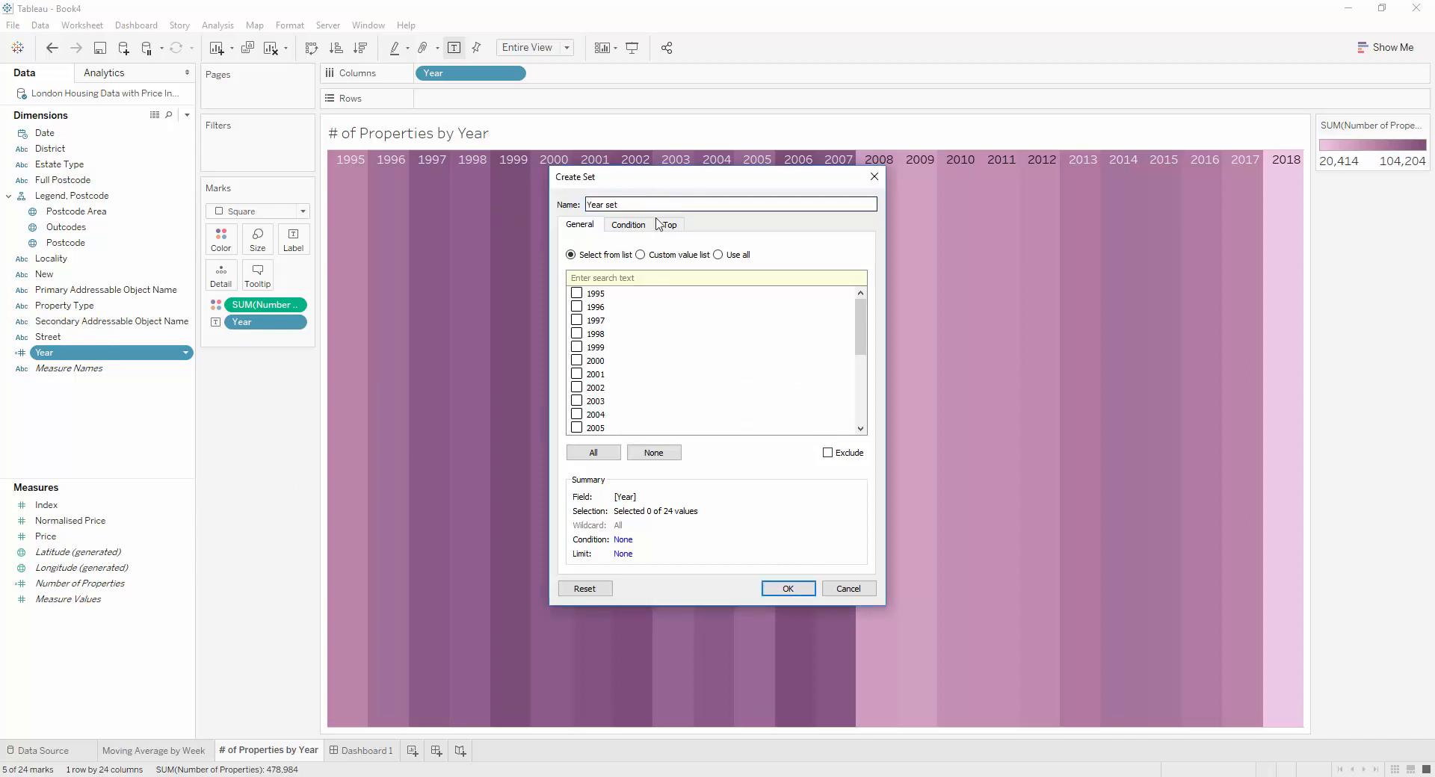
{"action": "left_click", "coordinate": [781, 589]}
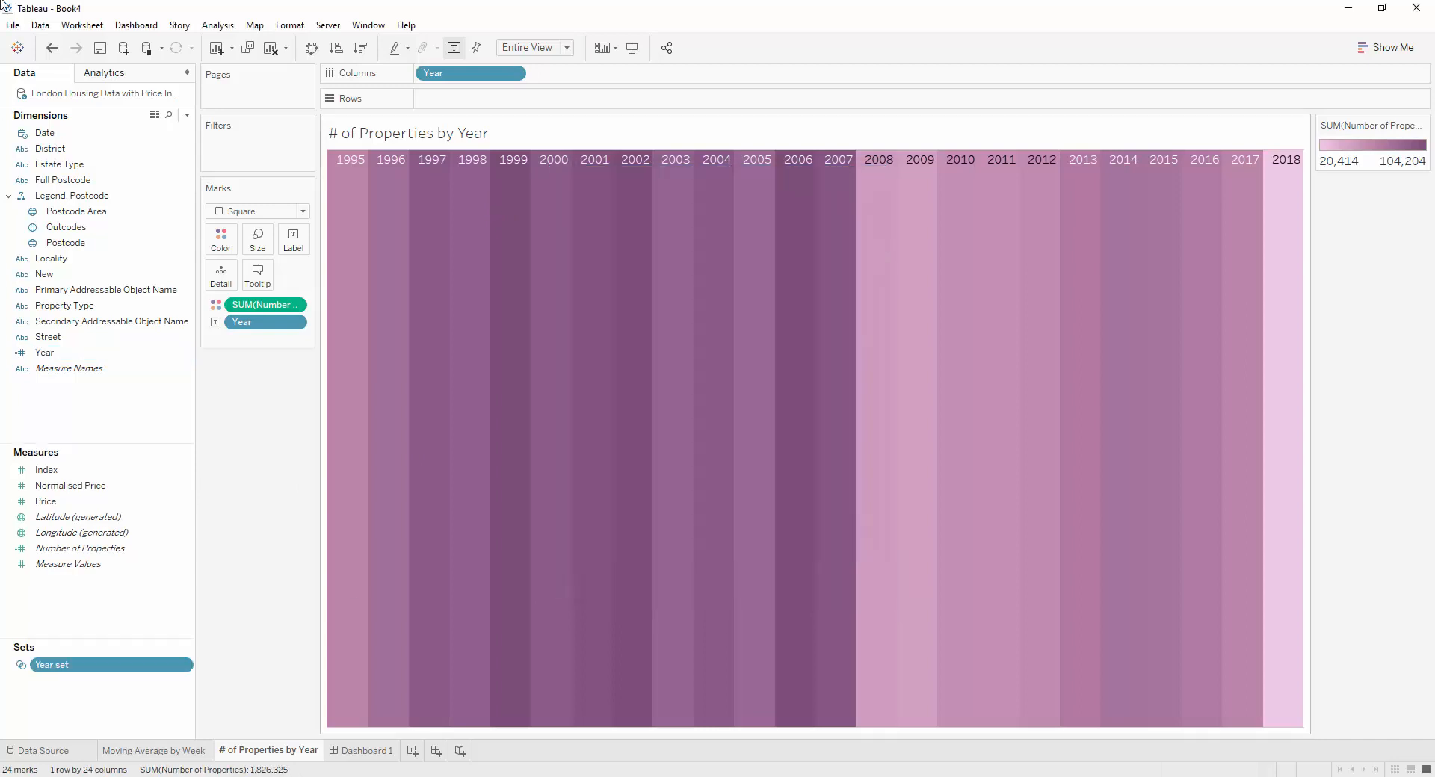
Add a Change Set Values action that uses only the # of Properties by Year sheet as its source and runs on Select
{"action": "left_click", "coordinate": [101, 28]}
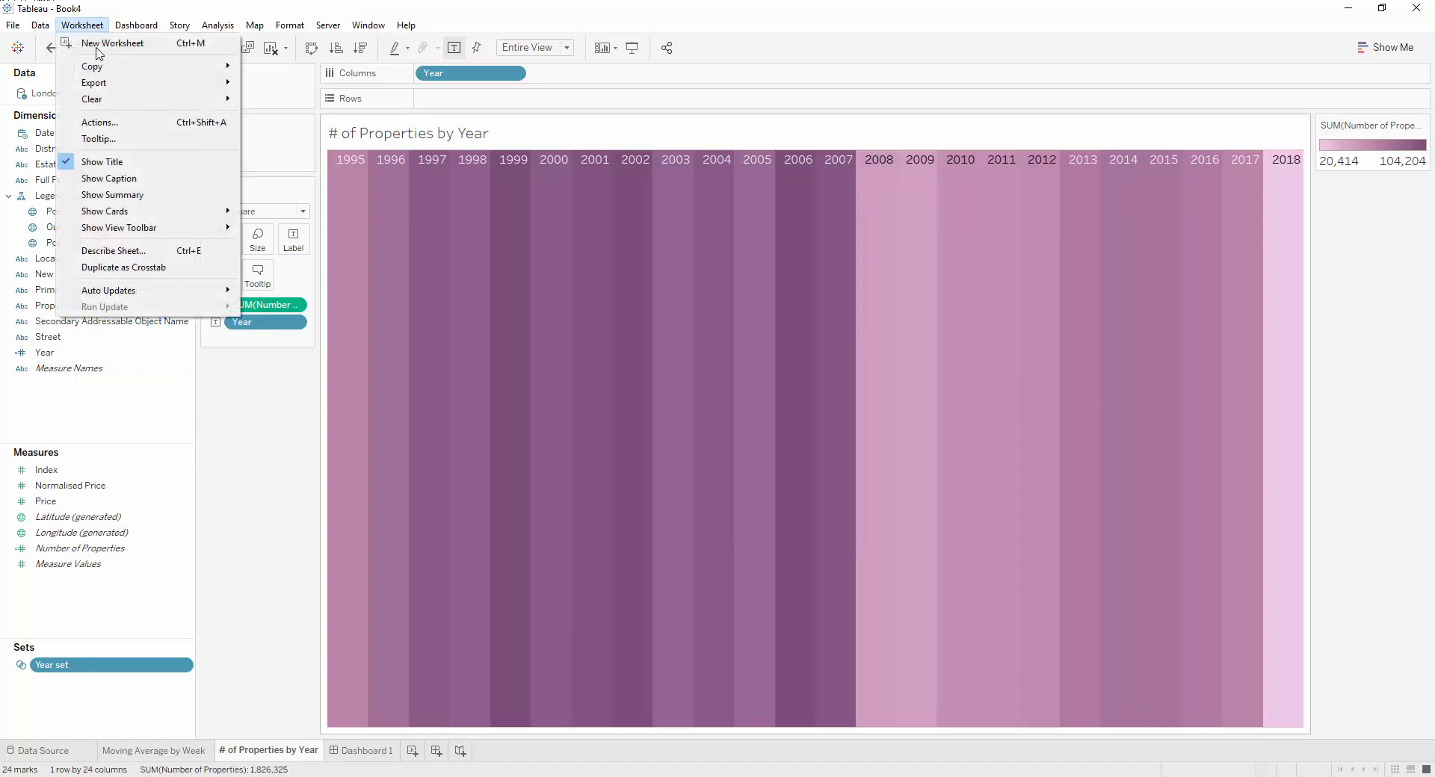
{"action": "left_click", "coordinate": [98, 117]}
{"action": "left_click", "coordinate": [568, 446]}
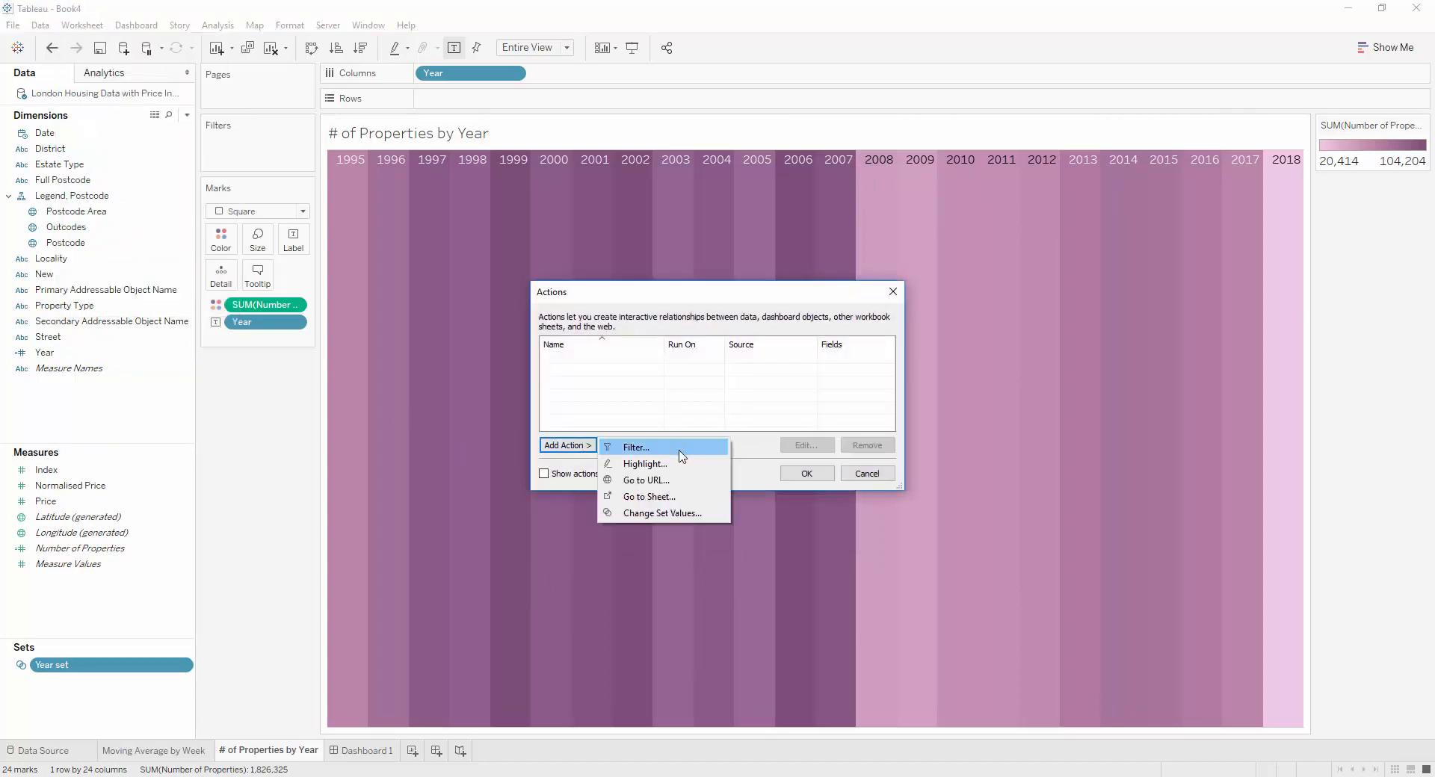
{"action": "left_click", "coordinate": [658, 511]}
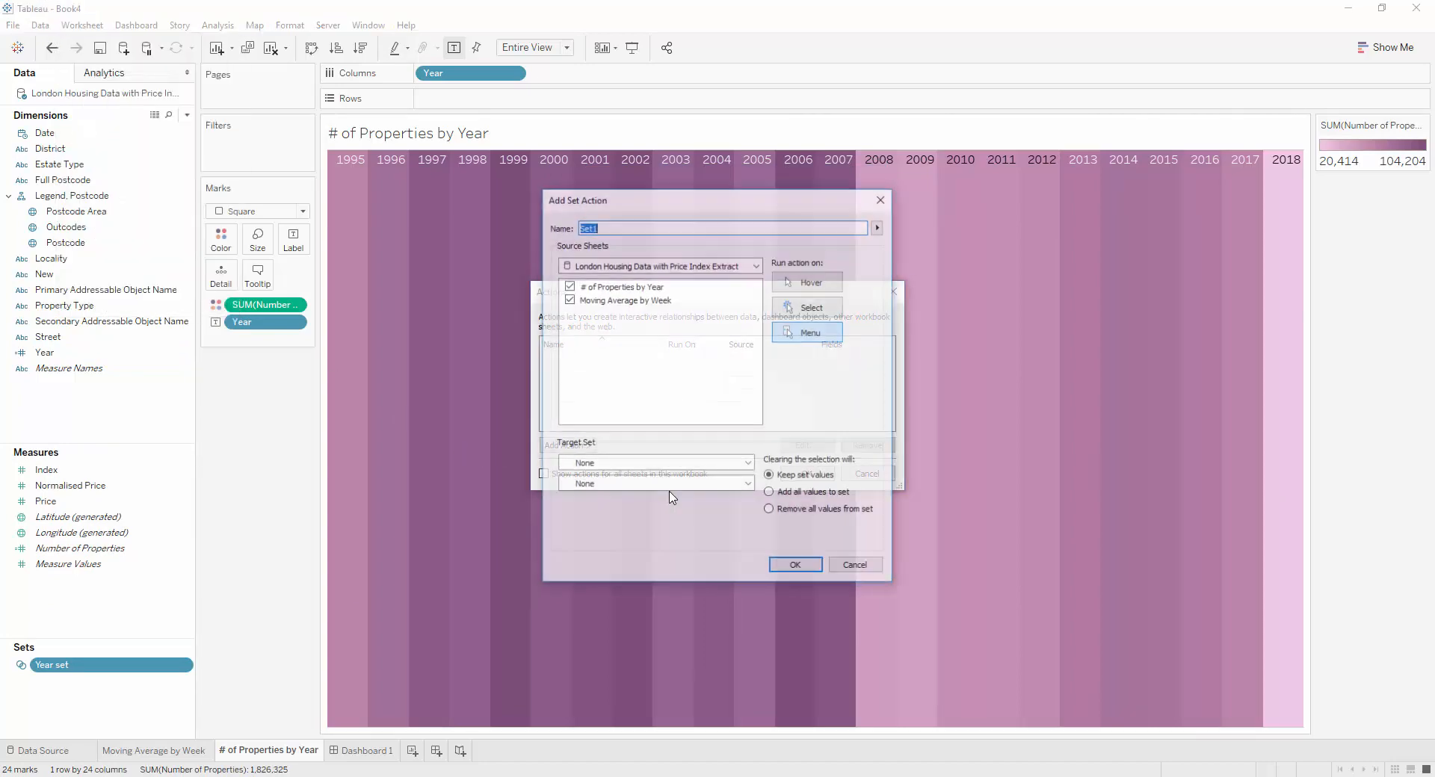
{"action": "left_click", "coordinate": [569, 299]}
{"action": "left_click", "coordinate": [808, 306]}
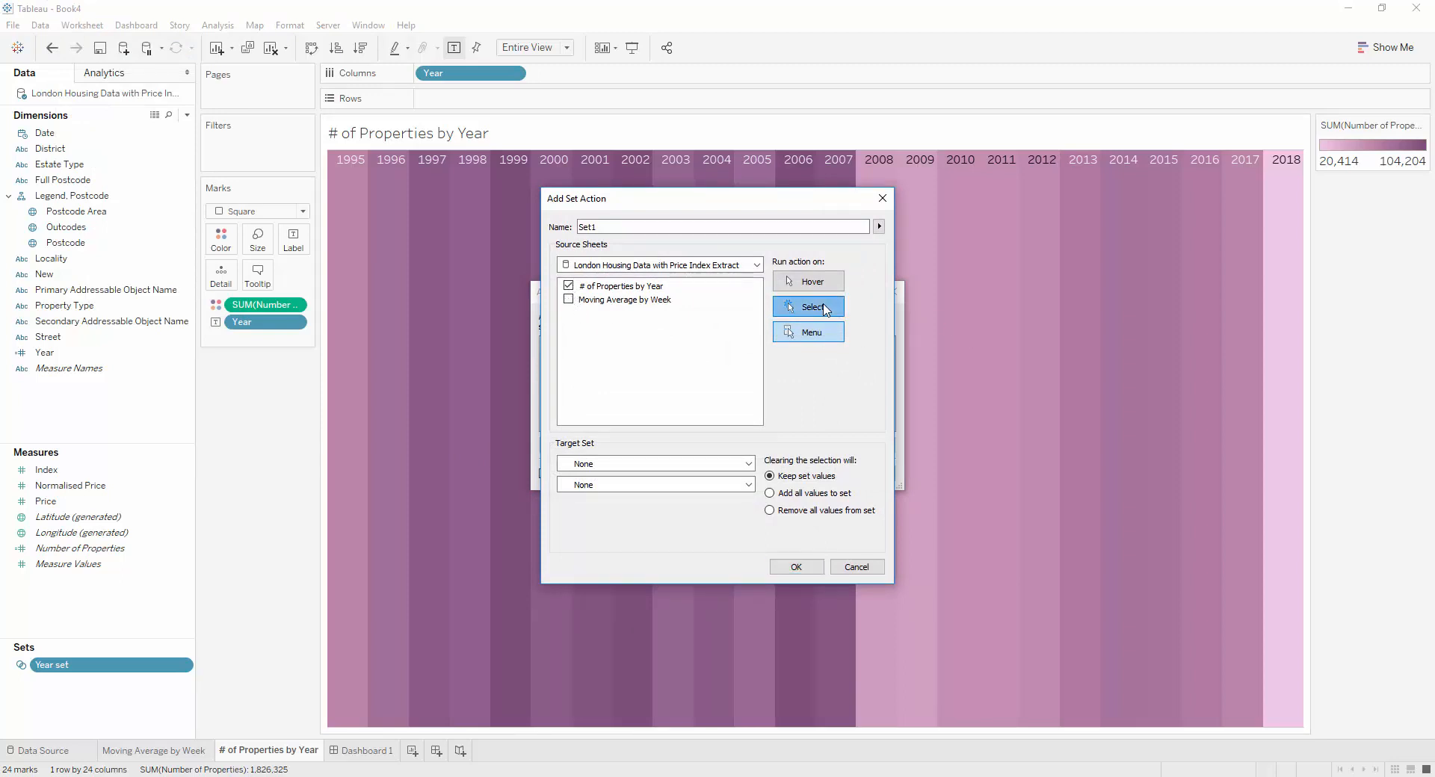
Target Year set from London Housing Data with Price Index Extract, make clearing the selection add all values to the set, and save the action
{"action": "left_click", "coordinate": [679, 463]}
{"action": "left_click", "coordinate": [657, 493]}
{"action": "left_click", "coordinate": [651, 484]}
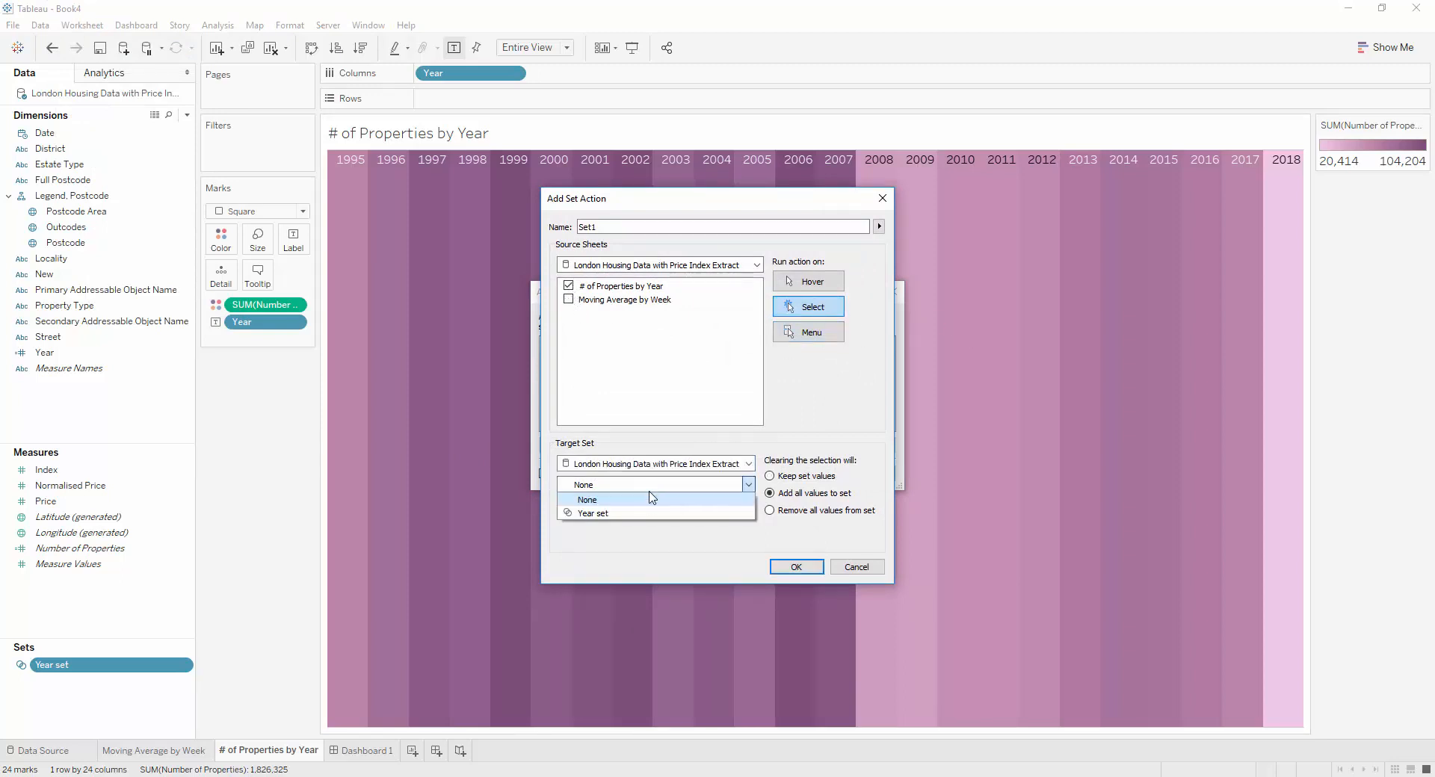
{"action": "left_click", "coordinate": [650, 512]}
{"action": "left_click", "coordinate": [796, 568]}
{"action": "left_click", "coordinate": [806, 481]}
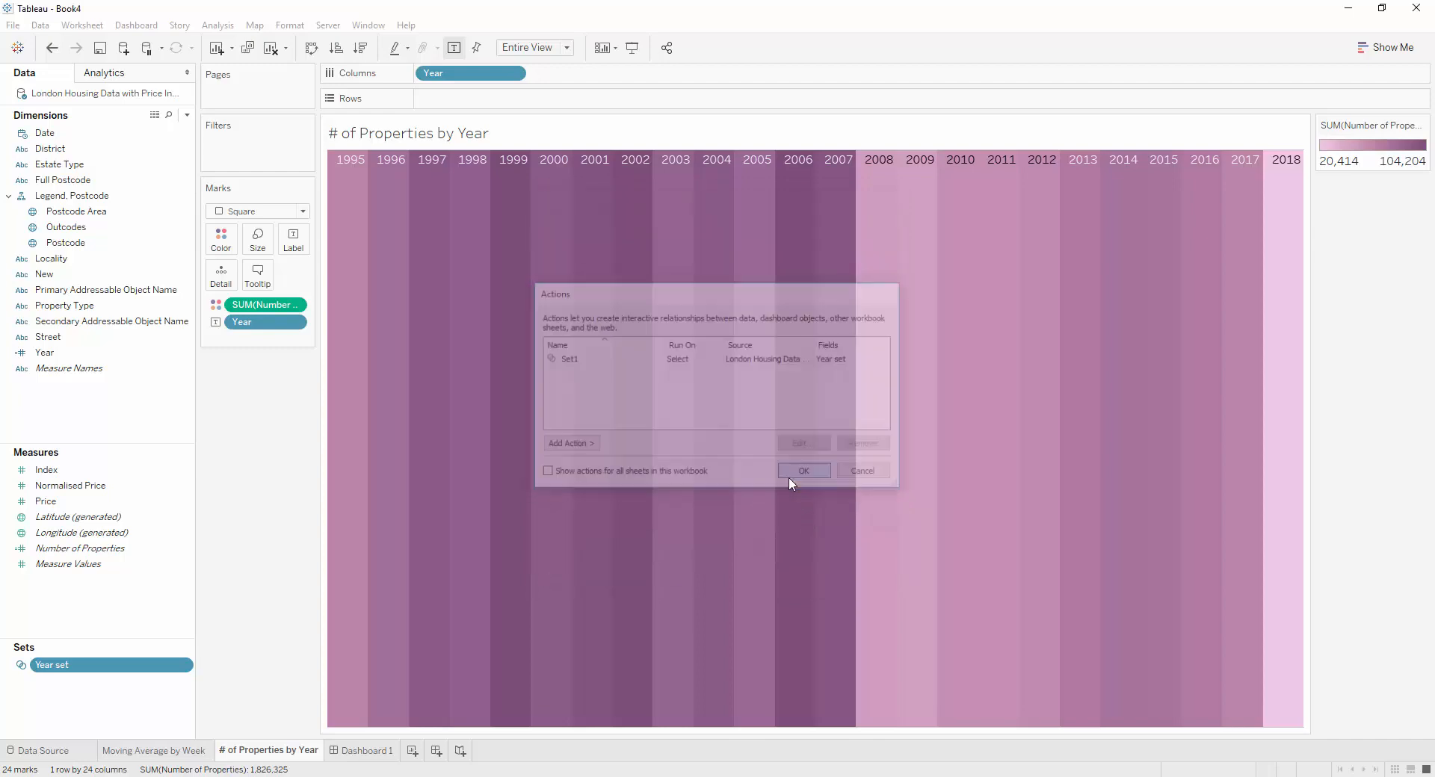
Test the set action by selecting the years 2007 to 2013 and checking which members Year set contains
{"action": "left_click_drag", "start_coordinate": [837, 202], "coordinate": [1080, 338]}
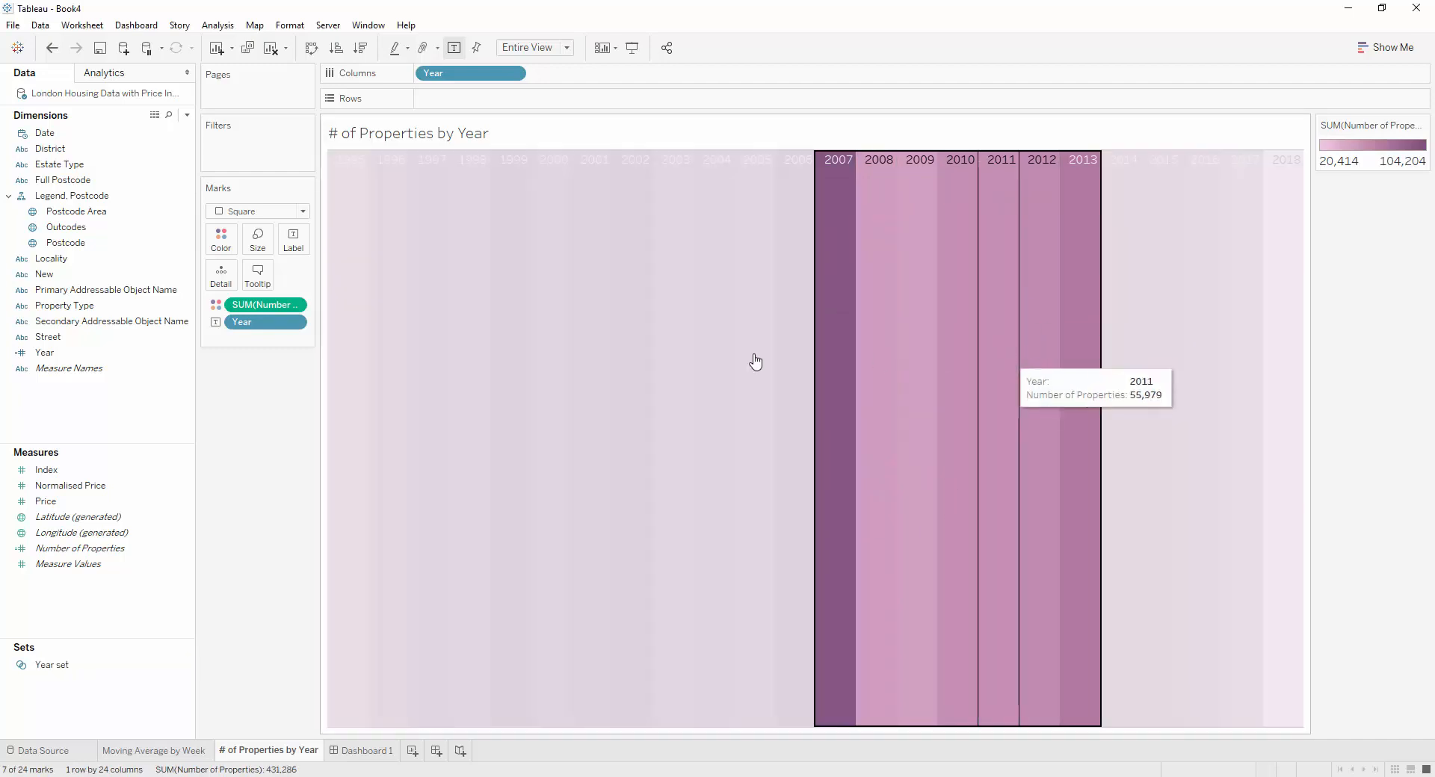
{"action": "right_click", "coordinate": [83, 667]}
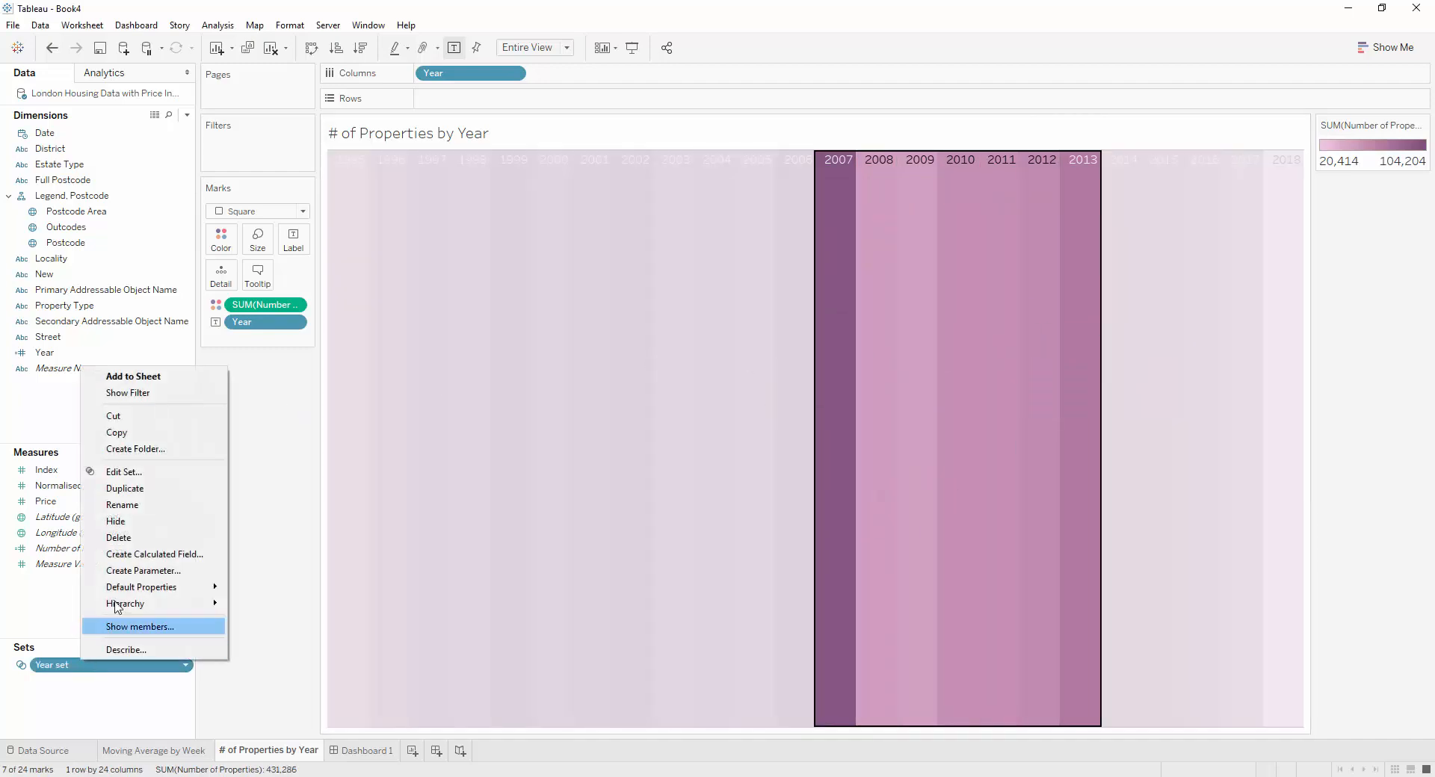
{"action": "left_click", "coordinate": [137, 471]}
{"action": "scroll", "coordinate": [777, 352], "scroll_direction": "down", "scroll_amount": 5}
{"action": "scroll", "coordinate": [652, 356], "scroll_direction": "up", "scroll_amount": 1}
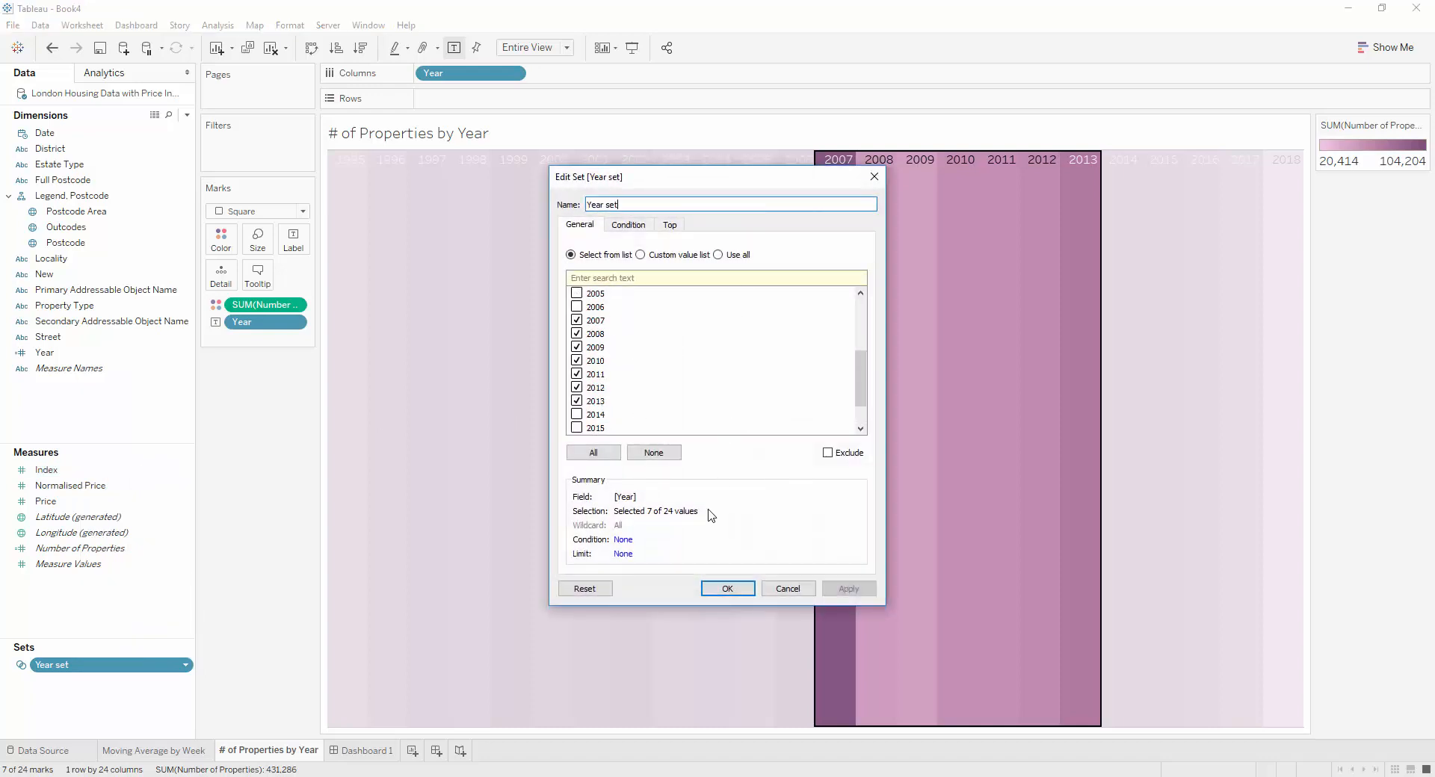
{"action": "left_click", "coordinate": [729, 594]}
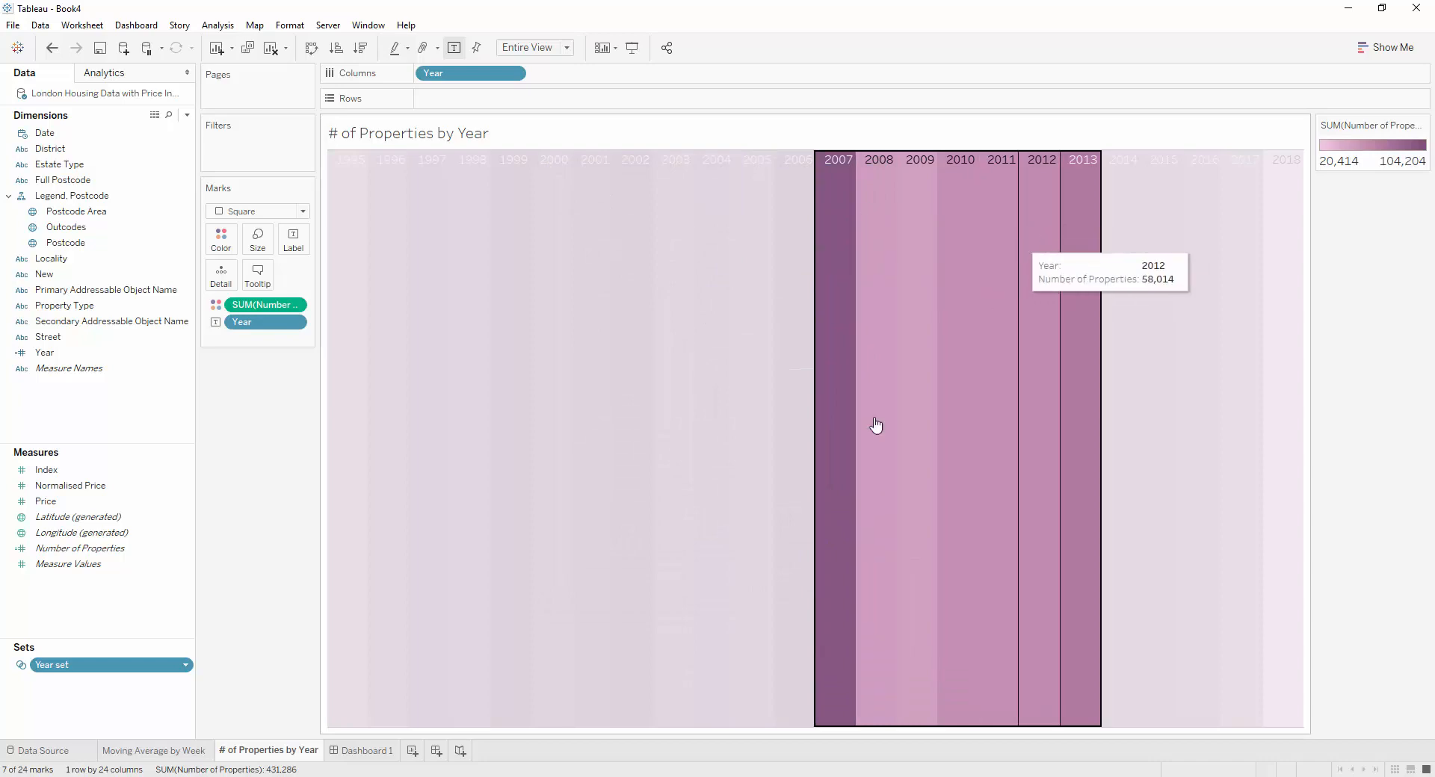
Try Year set as a filter on the Moving Average by Week sheet and remove it again
{"action": "left_click", "coordinate": [169, 754]}
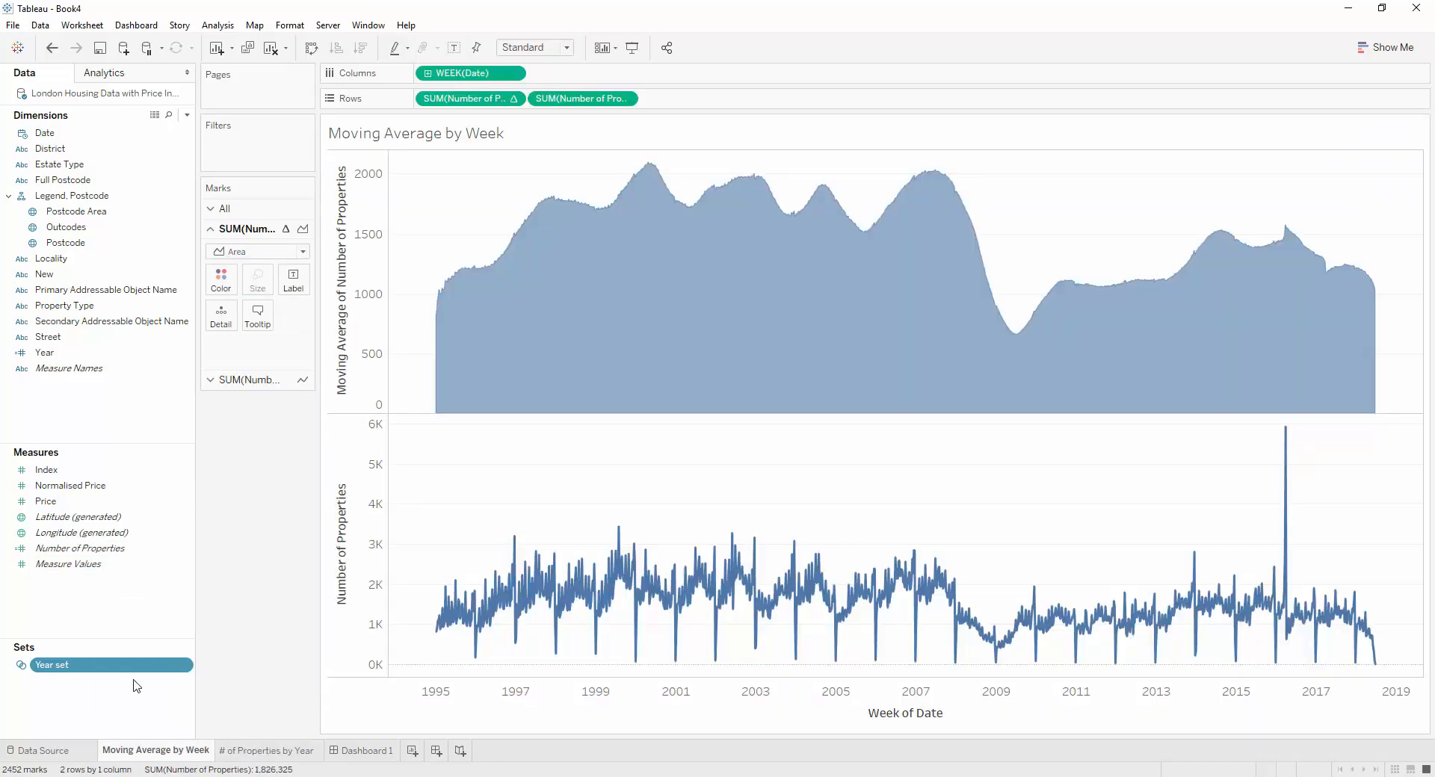
{"action": "left_click_drag", "start_coordinate": [52, 664], "coordinate": [261, 166]}
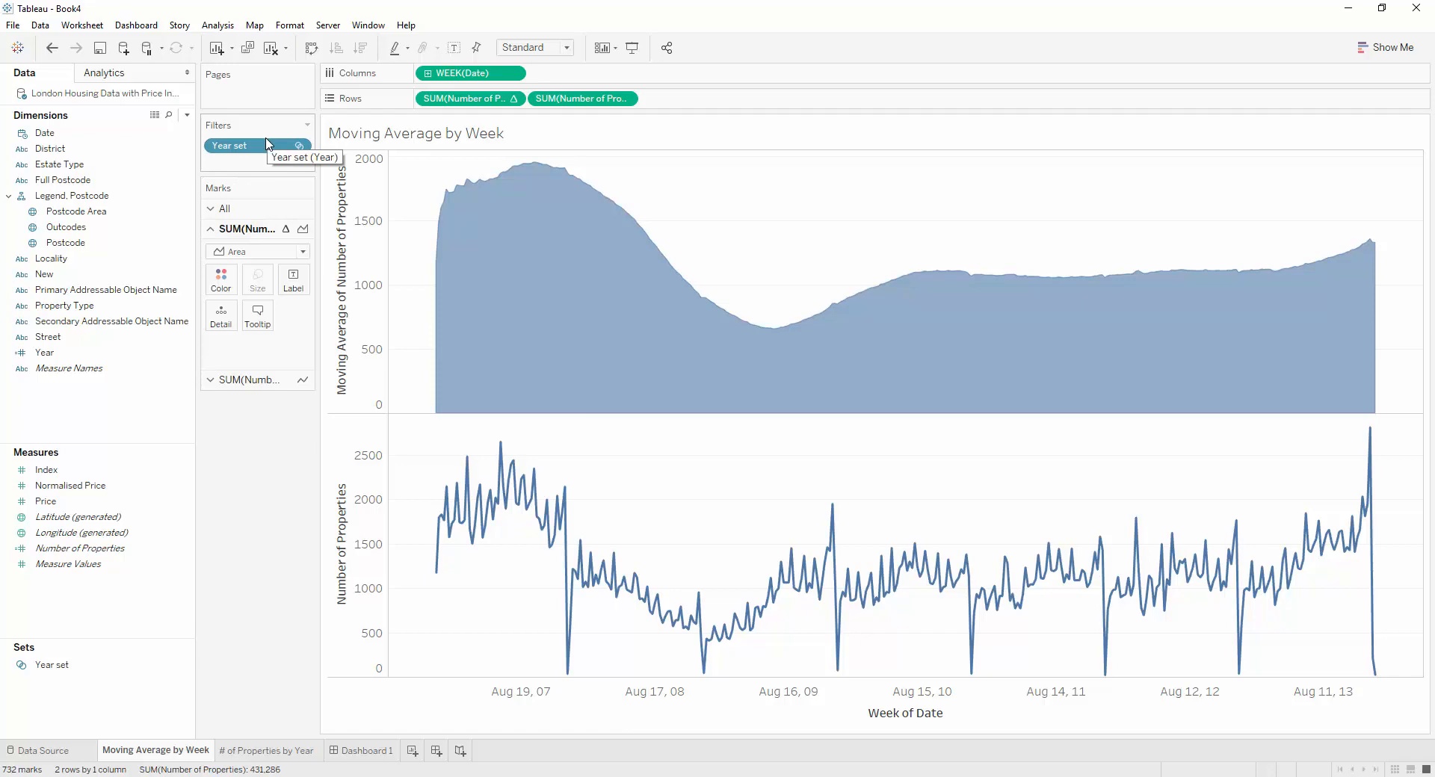
{"action": "left_click_drag", "start_coordinate": [268, 144], "coordinate": [90, 669]}
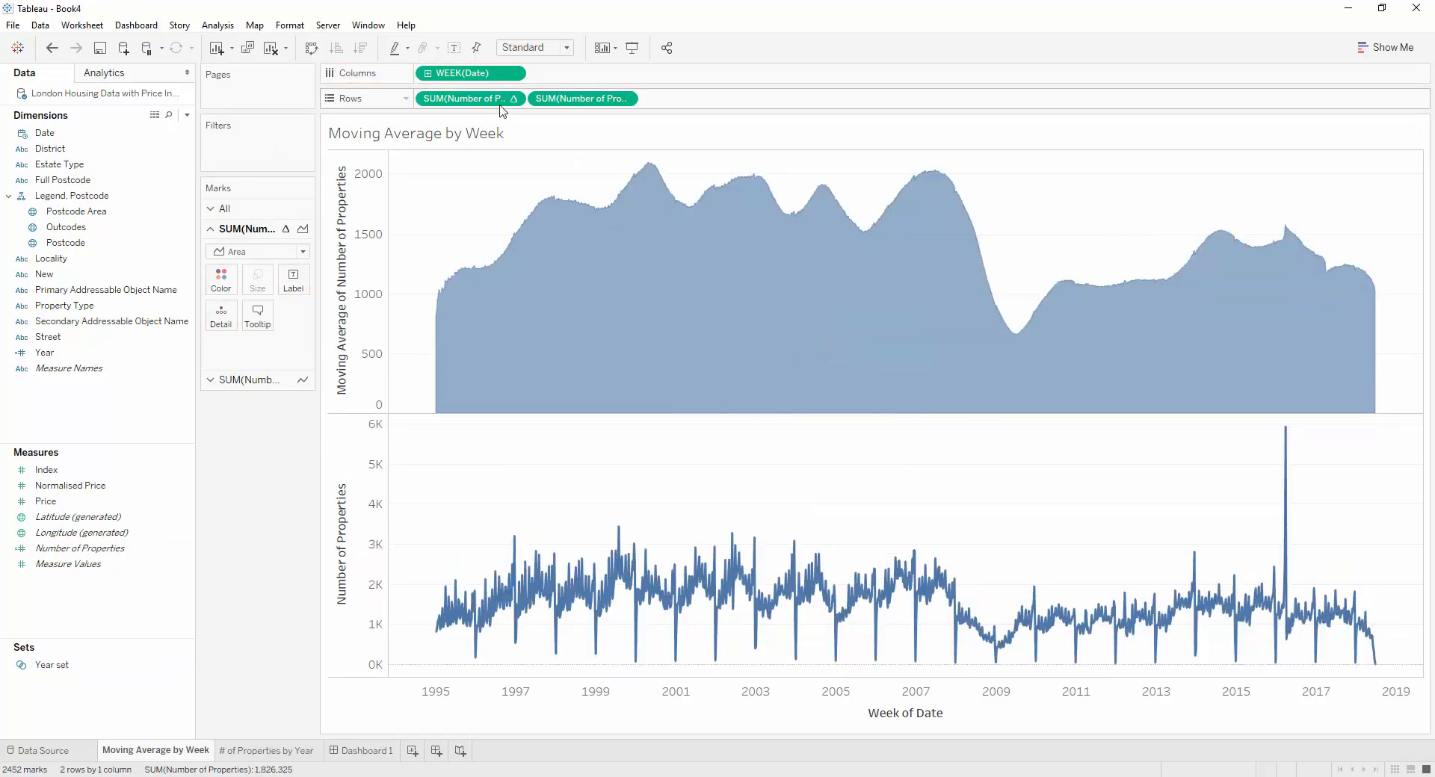
Save the moving average calculation from the rows of the Moving Average by Week sheet as a measure named Moving avg
{"action": "left_click_drag", "start_coordinate": [472, 104], "coordinate": [118, 487]}
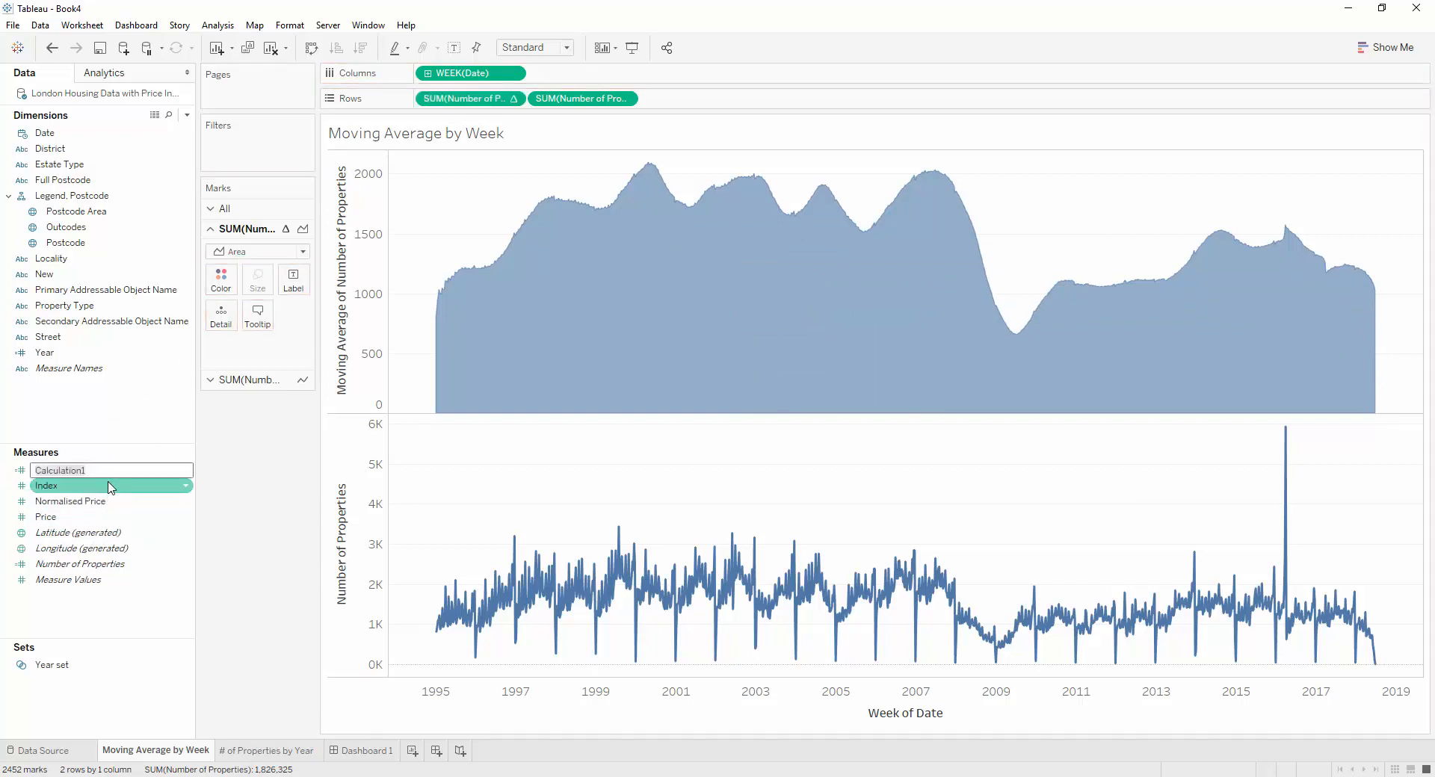
{"action": "type", "text": "MO"}
{"action": "key", "text": "Return"}
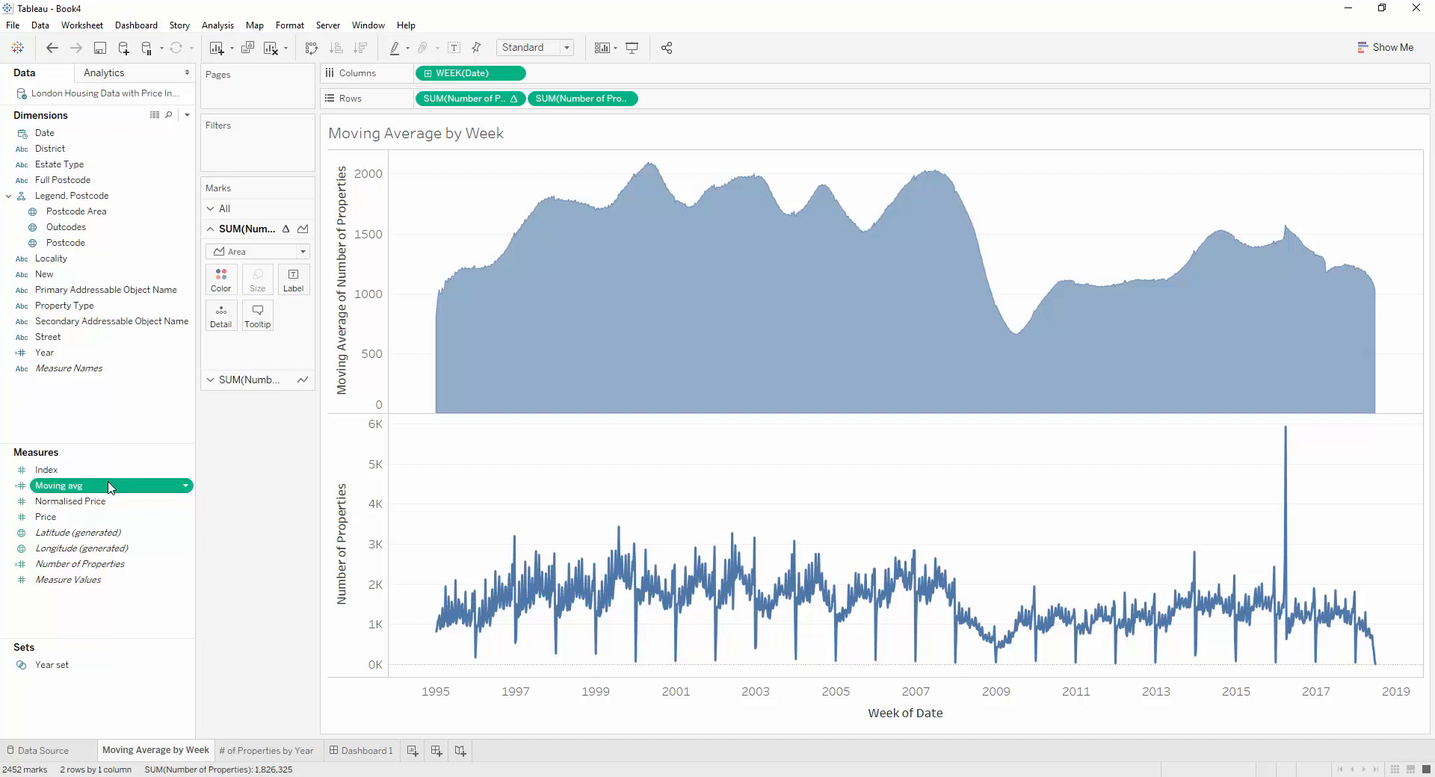
Edit the Moving avg formula so the WINDOW_AVG expression is wrapped in "if [Year set] then" and "END"
{"action": "right_click", "coordinate": [102, 486]}
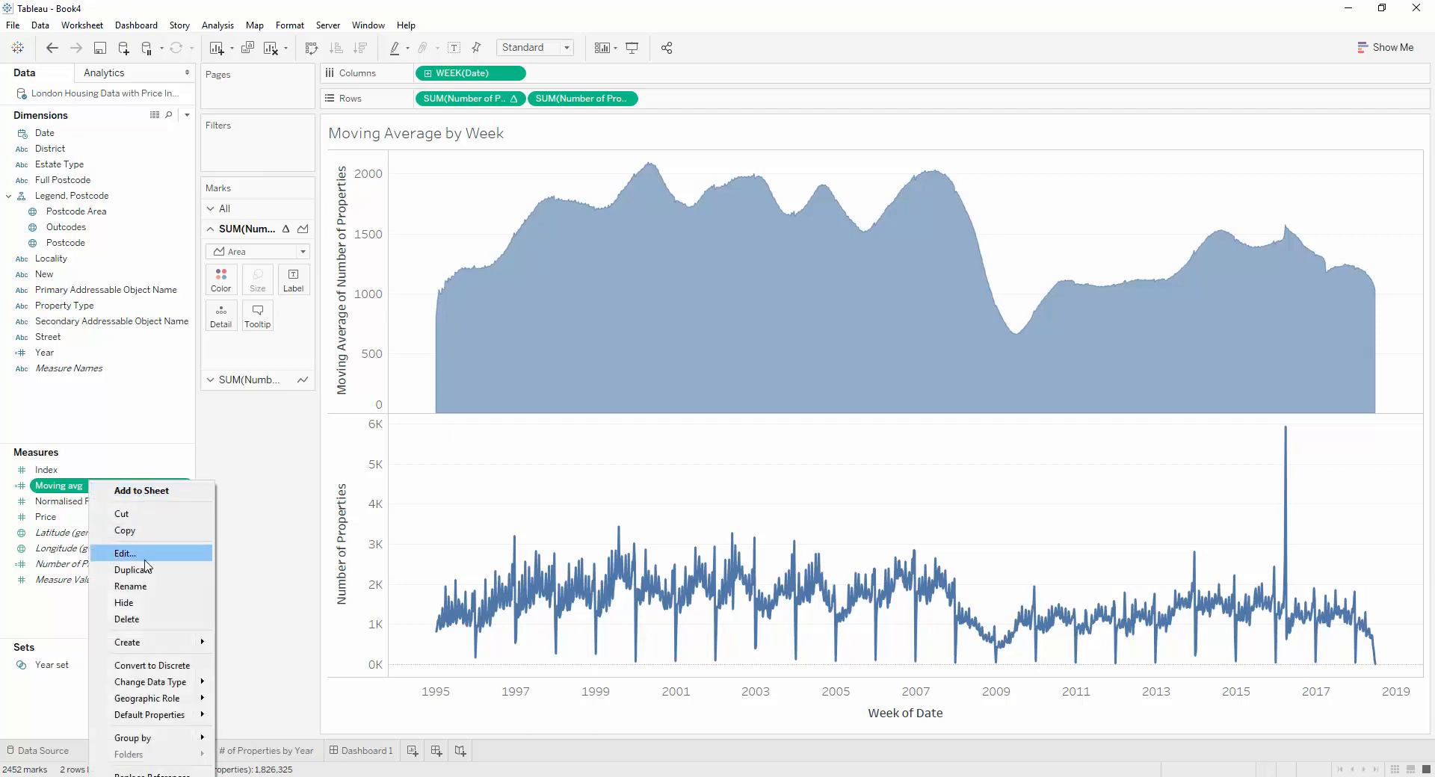
{"action": "left_click", "coordinate": [149, 553]}
{"action": "scroll", "coordinate": [697, 522], "scroll_direction": "up", "scroll_amount": 5}
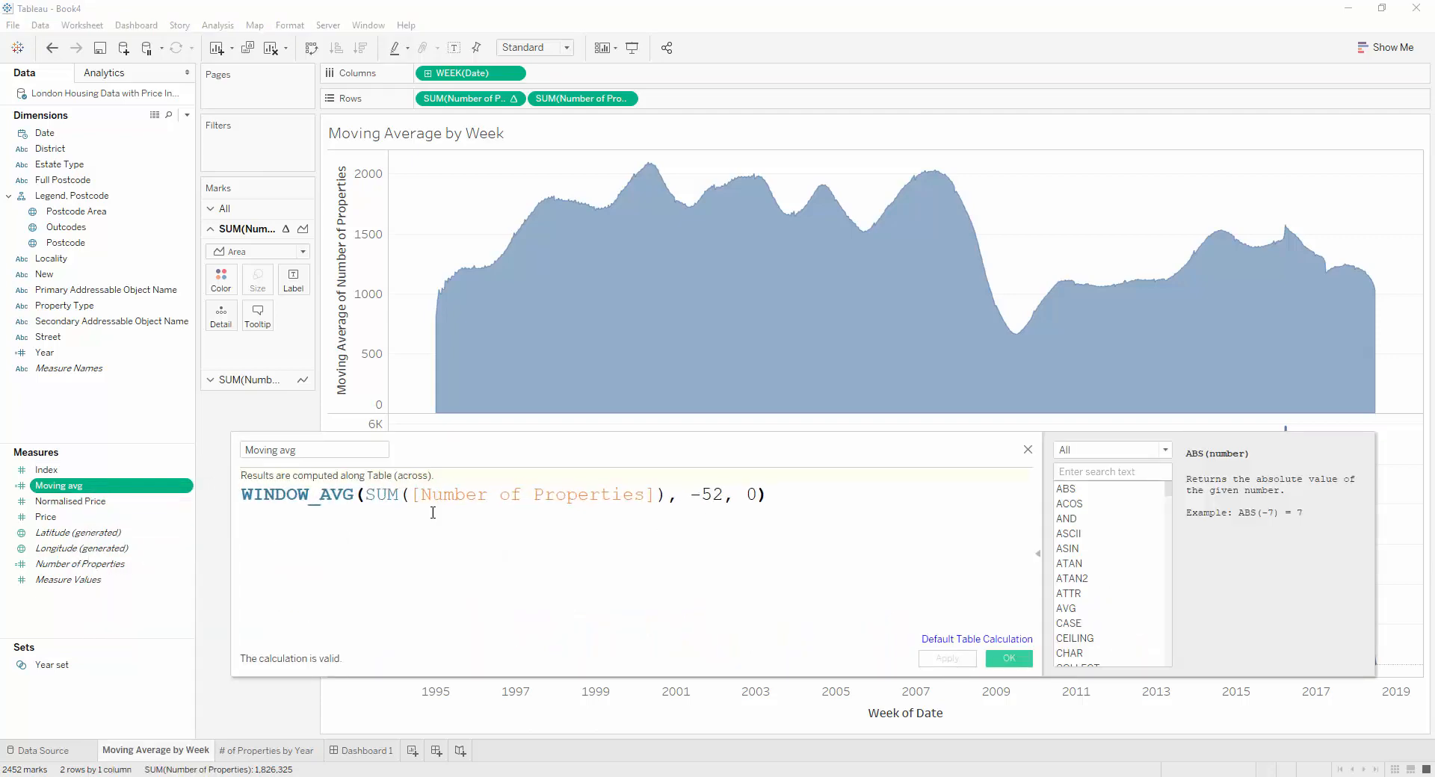
{"action": "left_click", "coordinate": [245, 494]}
{"action": "key", "text": "Return"}
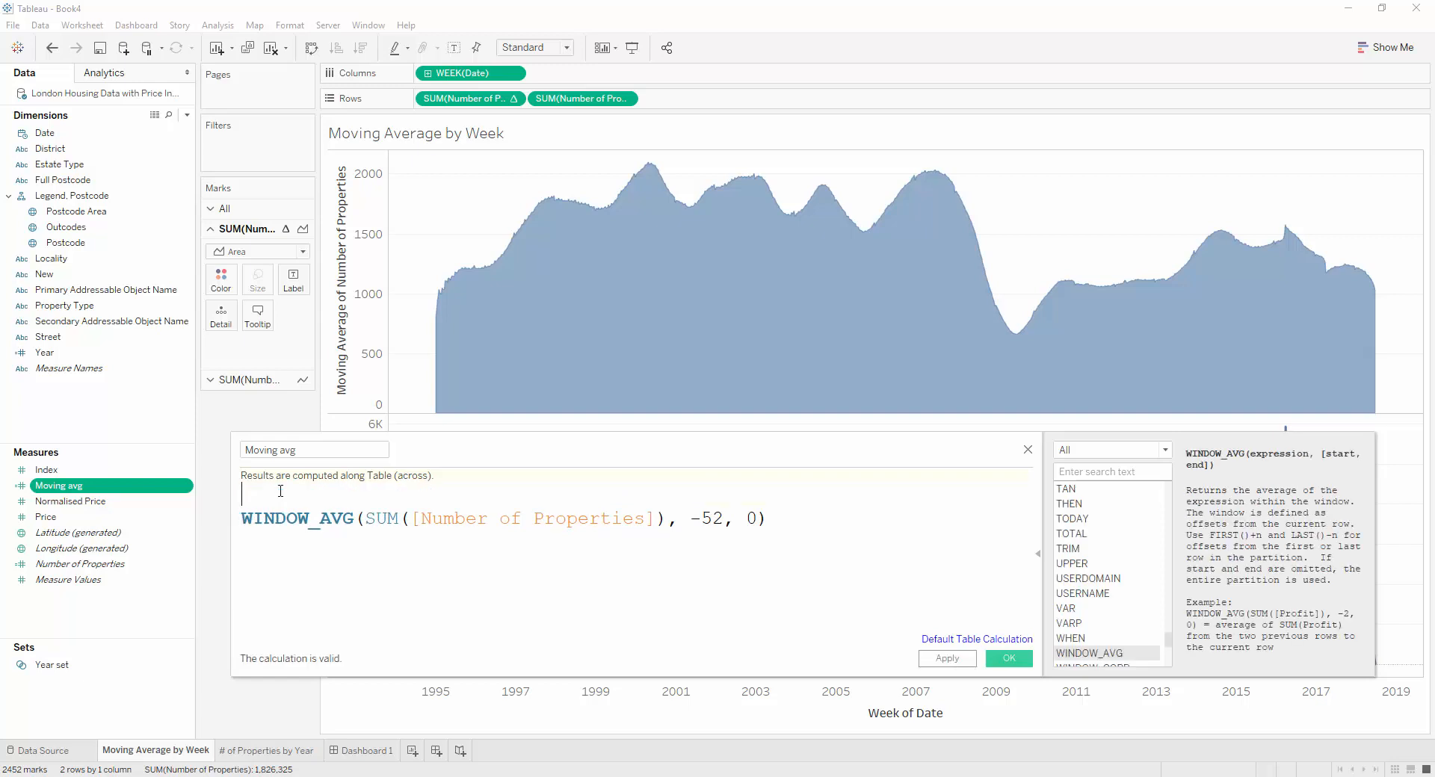
{"action": "type", "text": "if ye"}
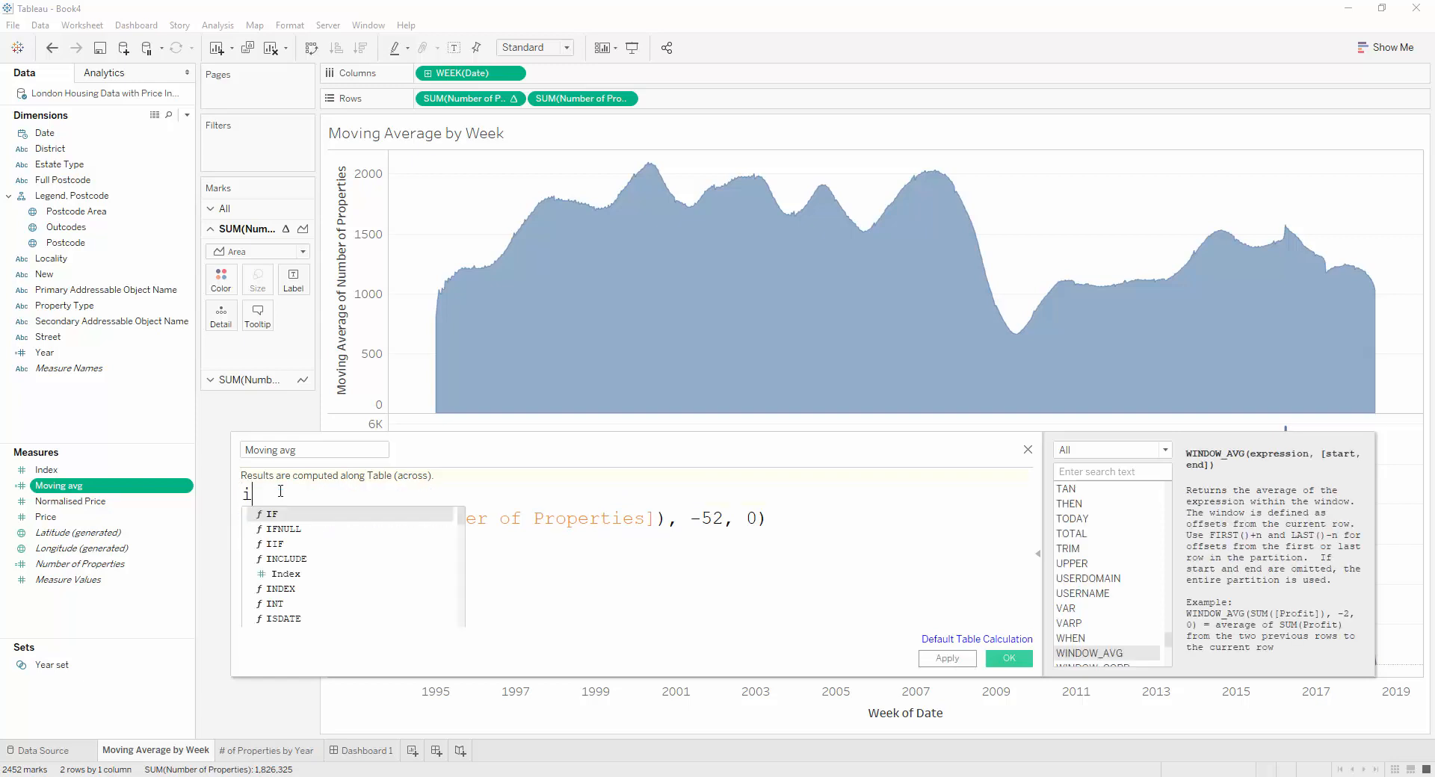
{"action": "key", "text": "Down"}
{"action": "key", "text": "Down"}
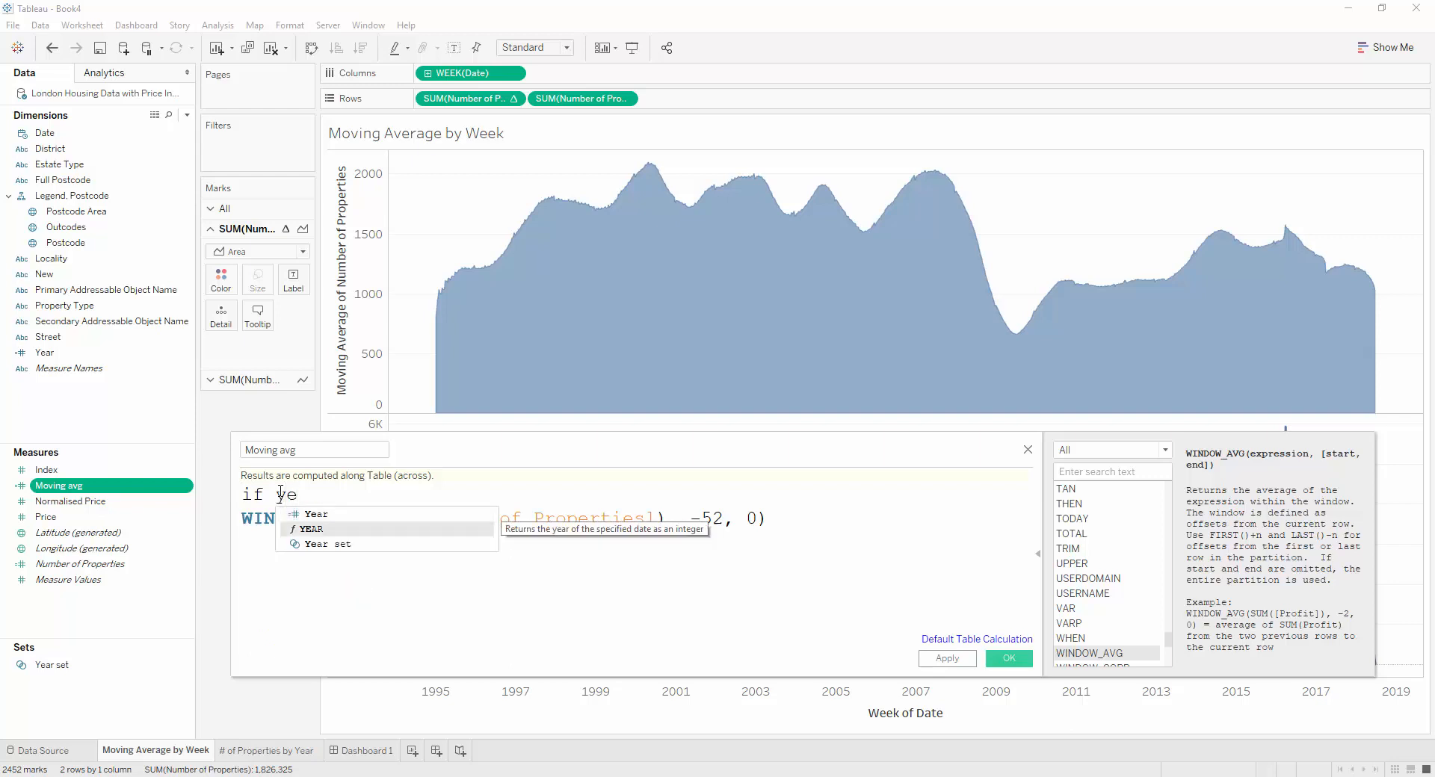
{"action": "key", "text": "Return"}
{"action": "type", "text": "thenn"}
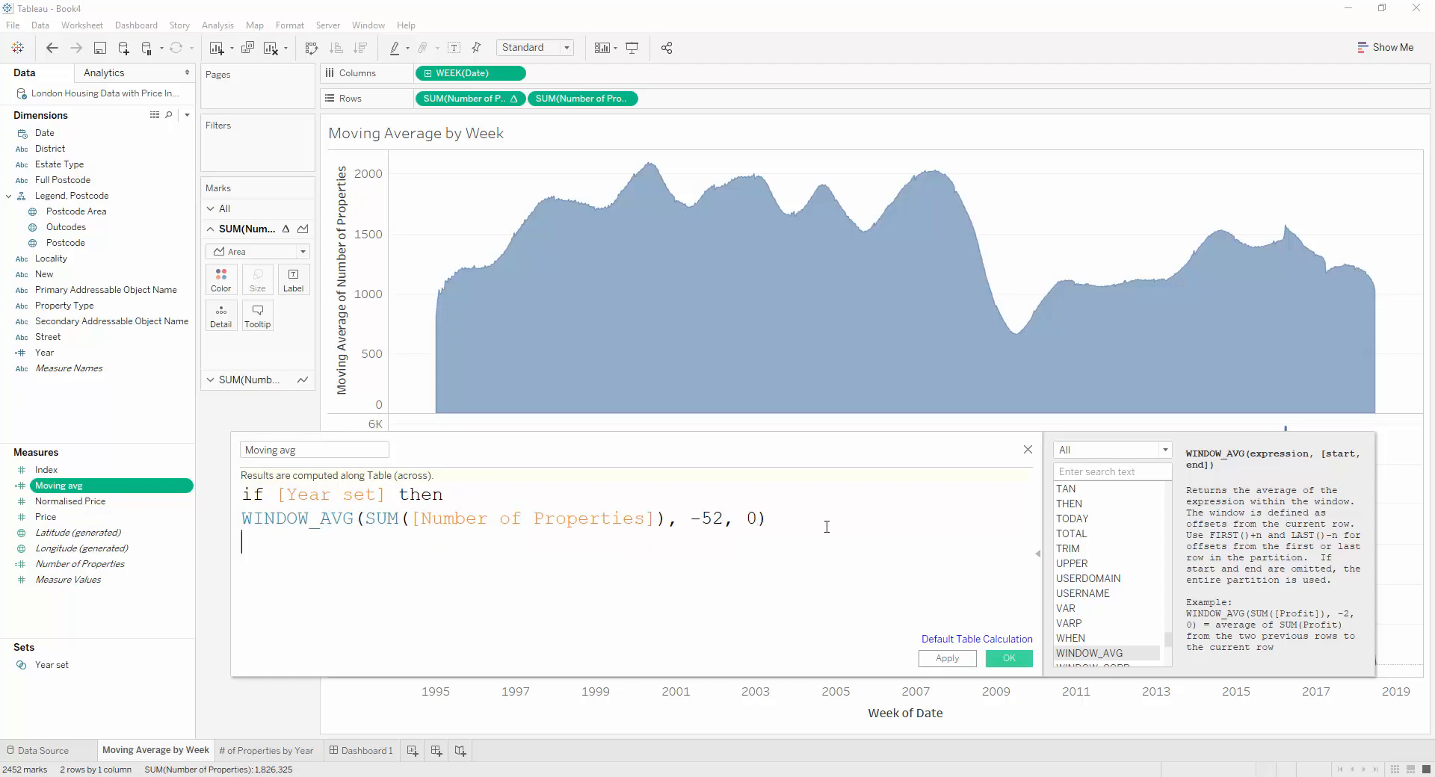
{"action": "key", "text": "Return"}
{"action": "type", "text": "end"}
{"action": "key", "text": "Return"}
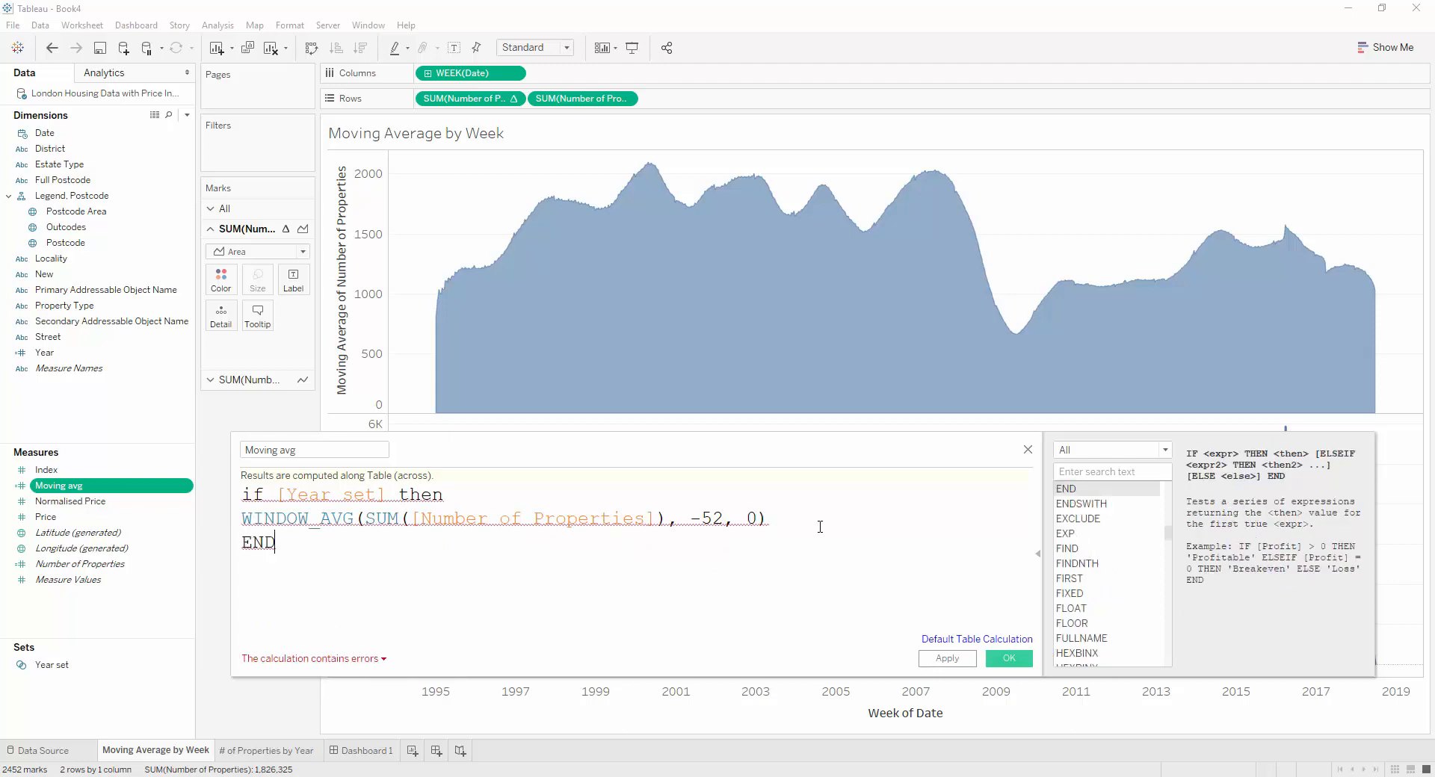
Read the calculation's error details and examine the WINDOW_AVG, SUM and [Year set] parts of the formula
{"action": "left_click", "coordinate": [340, 661]}
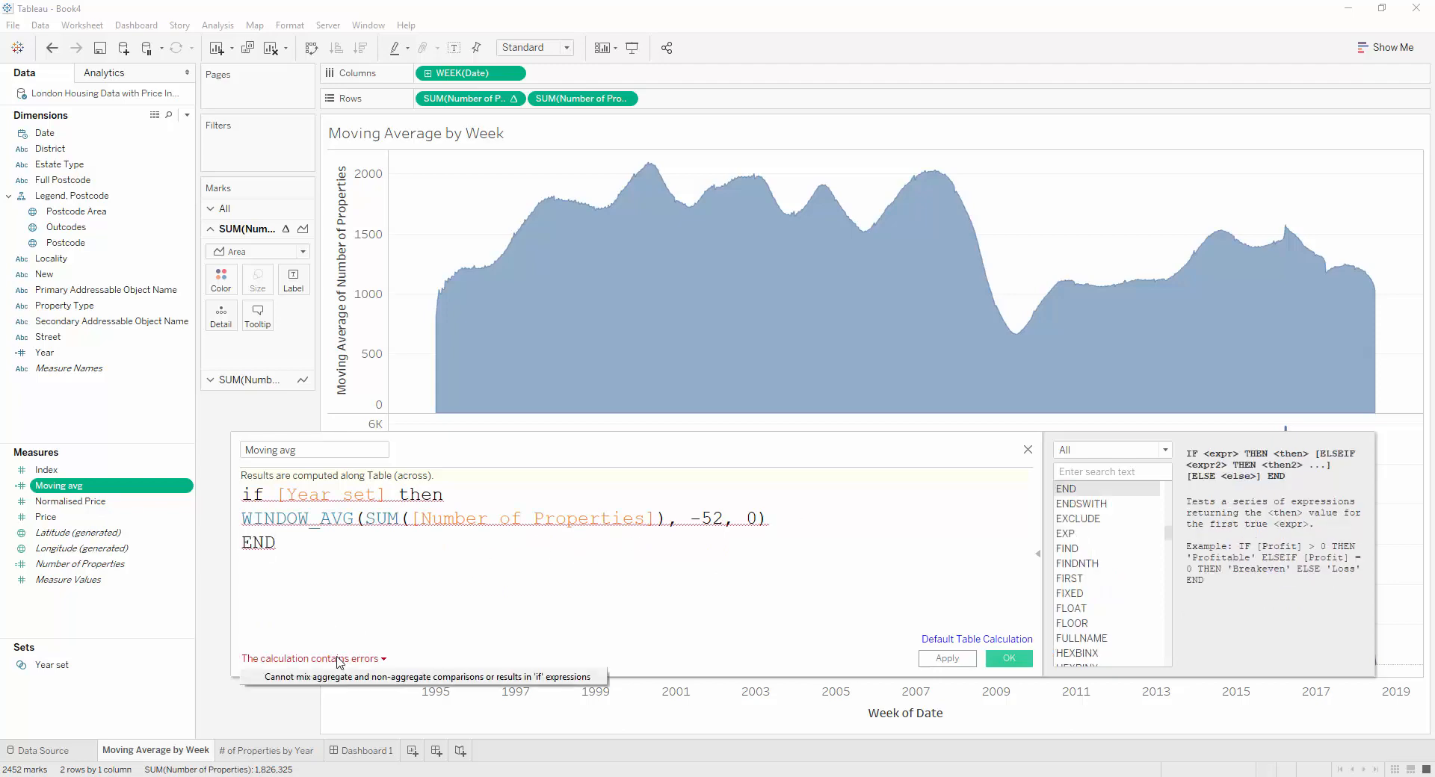
{"action": "left_click", "coordinate": [292, 518]}
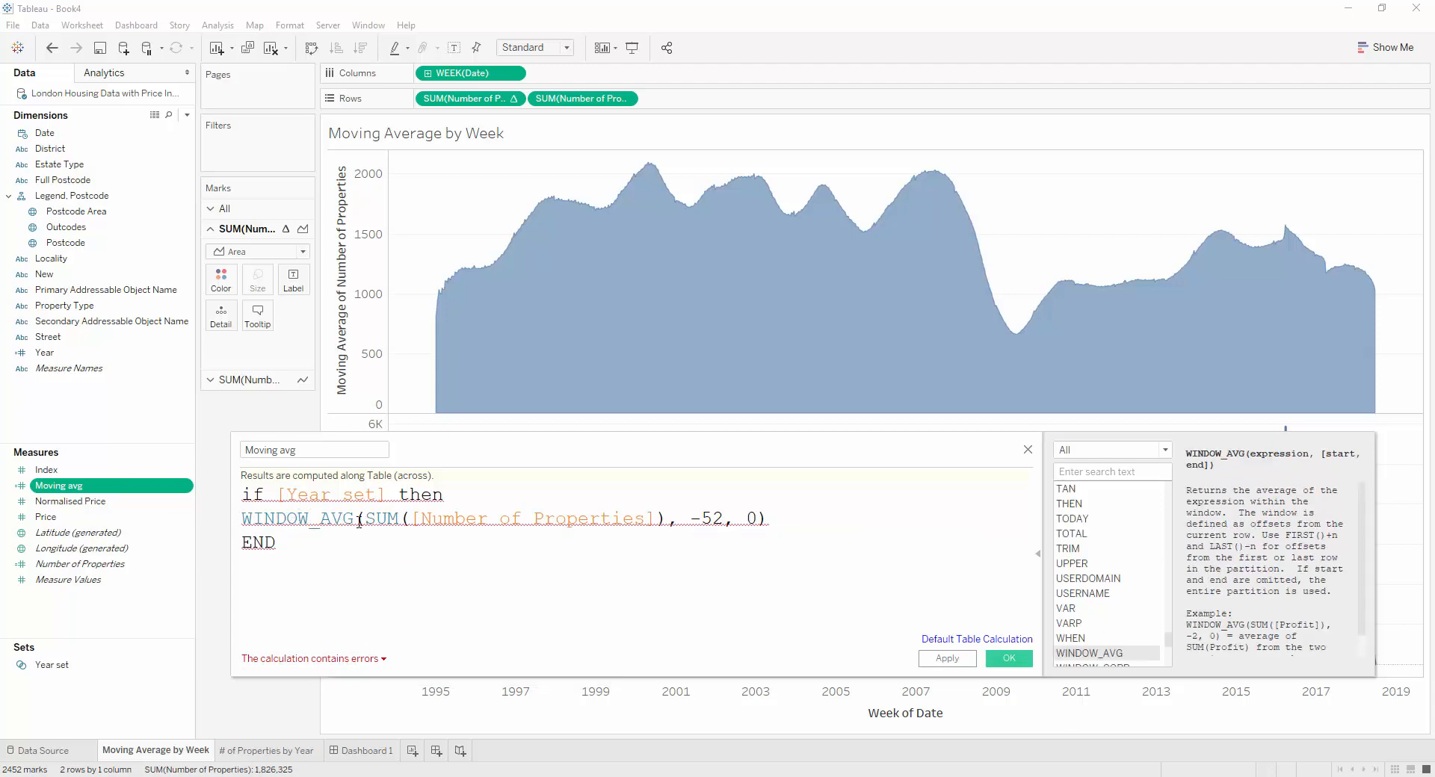
{"action": "left_click_drag", "start_coordinate": [354, 519], "coordinate": [230, 520]}
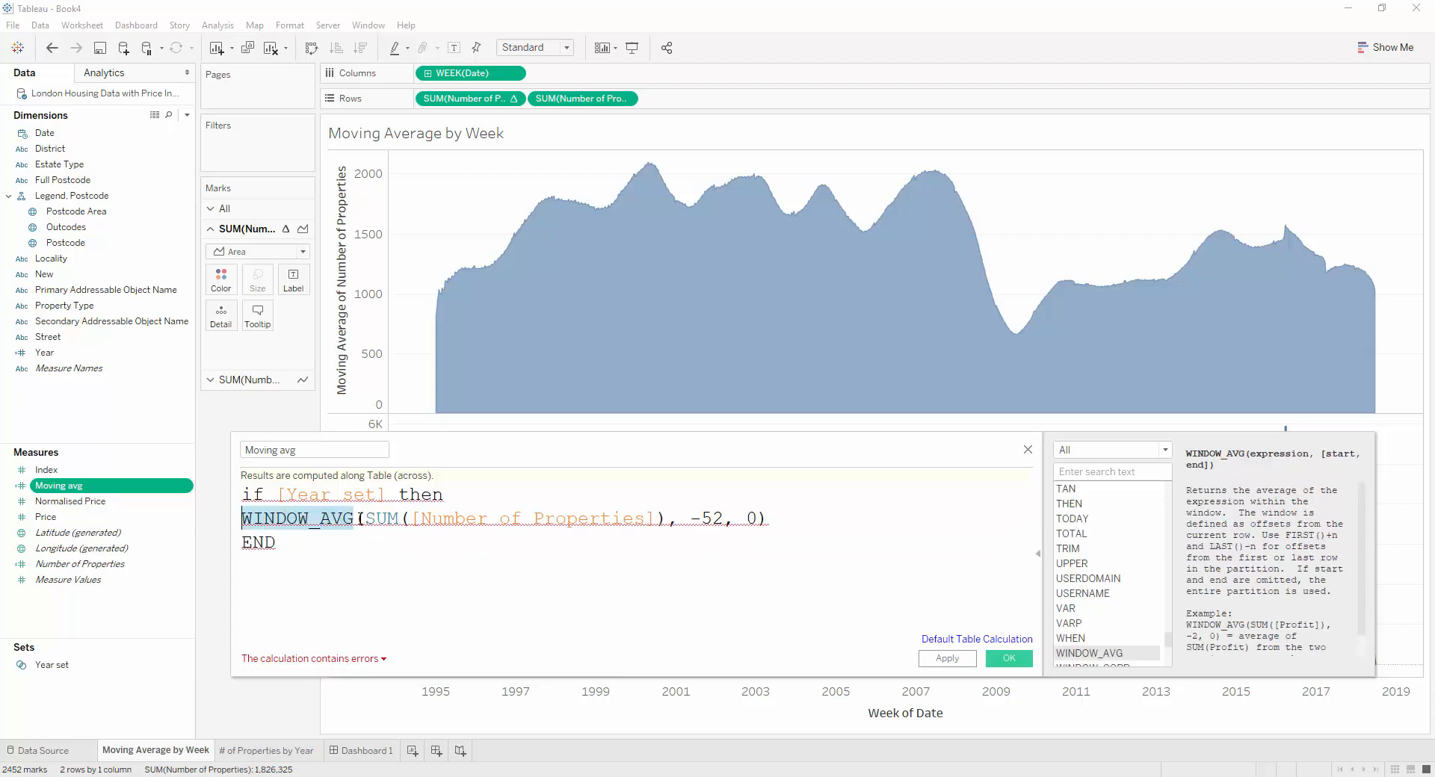
{"action": "left_click", "coordinate": [359, 518]}
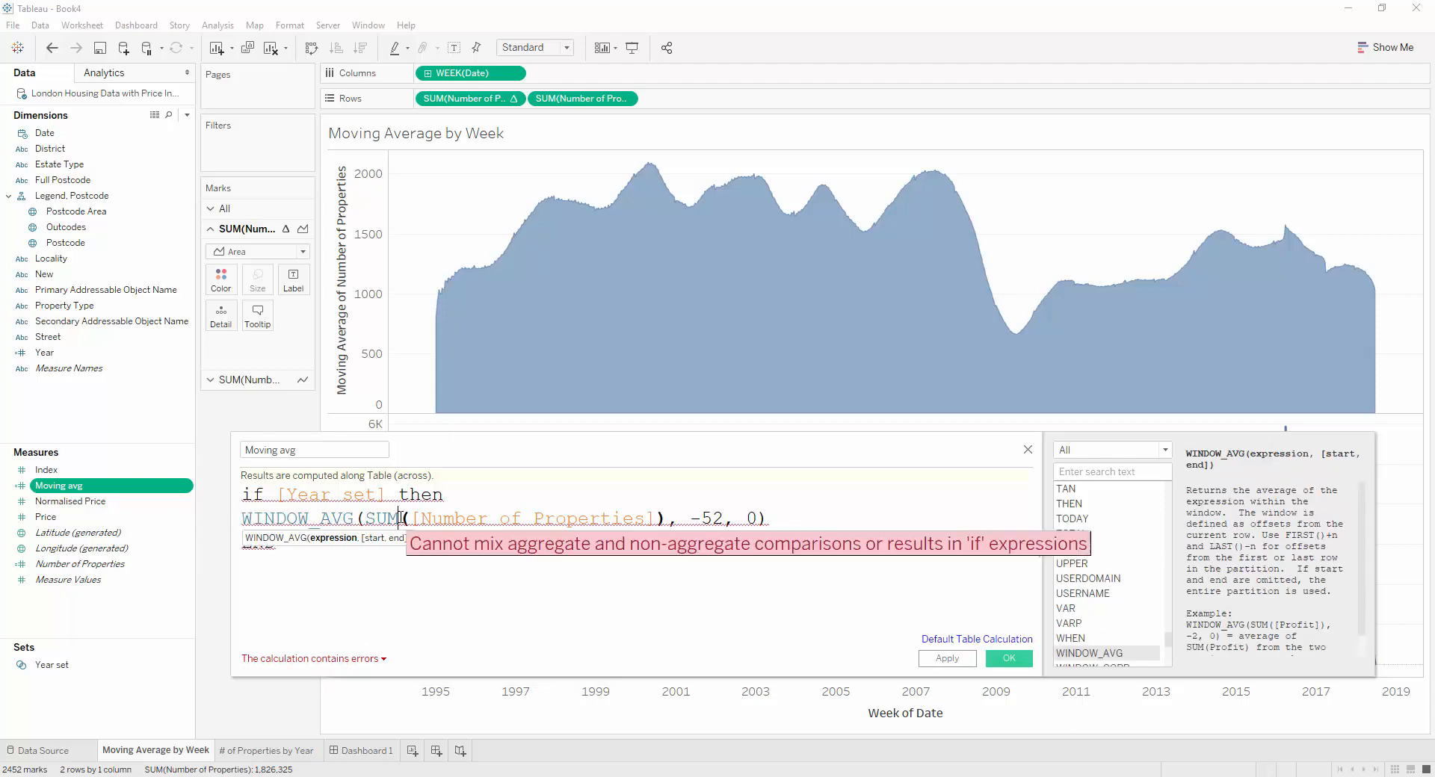
{"action": "left_click_drag", "start_coordinate": [398, 518], "coordinate": [366, 518]}
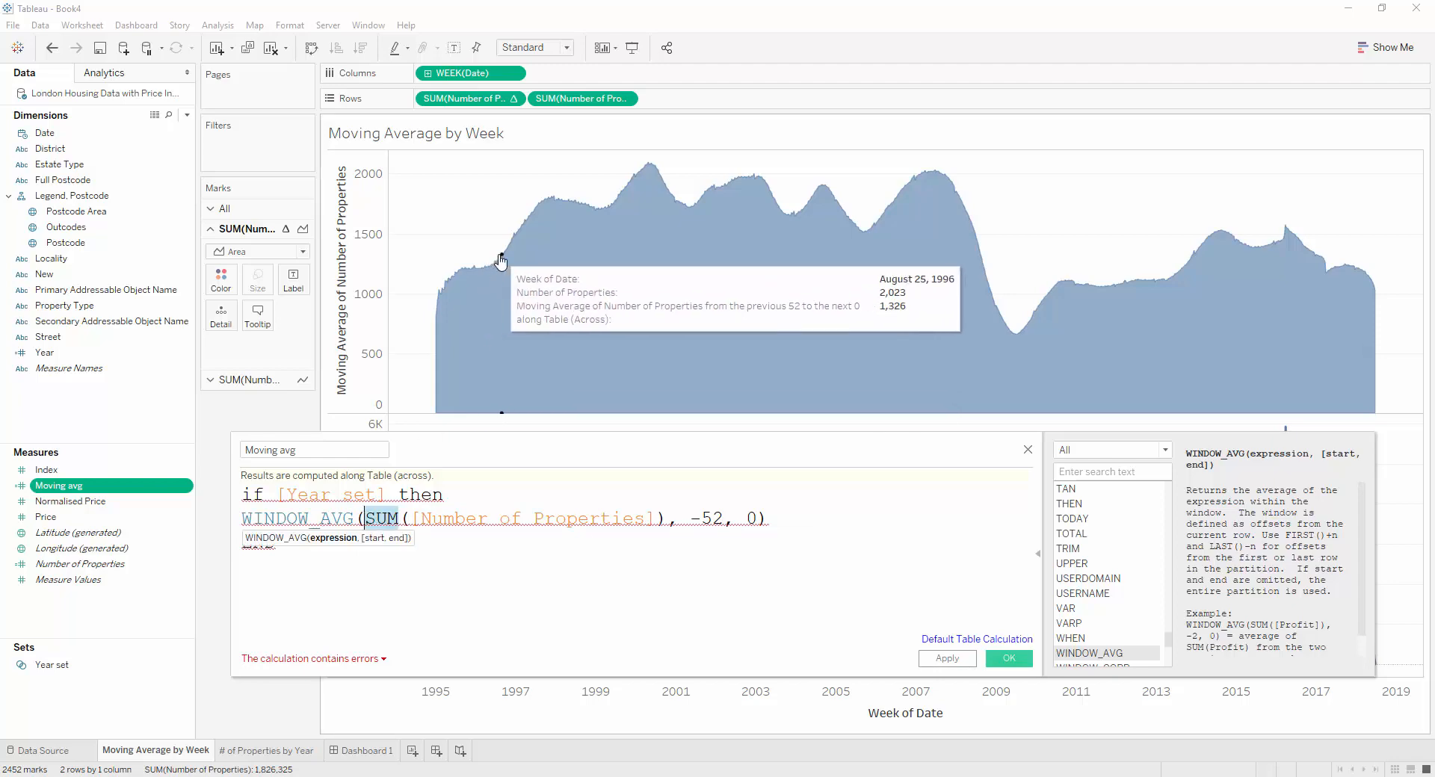
{"action": "left_click", "coordinate": [388, 490]}
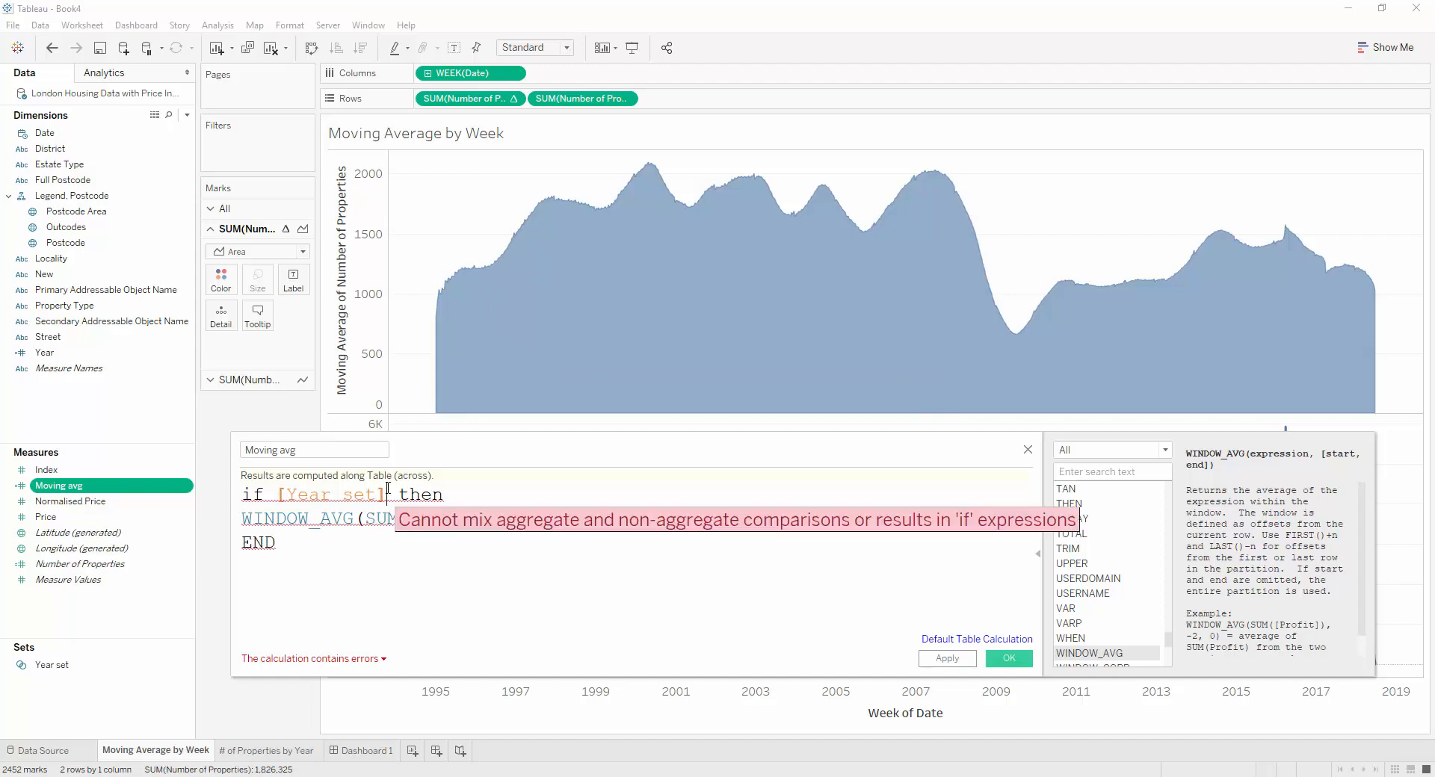
{"action": "left_click_drag", "start_coordinate": [388, 493], "coordinate": [276, 493]}
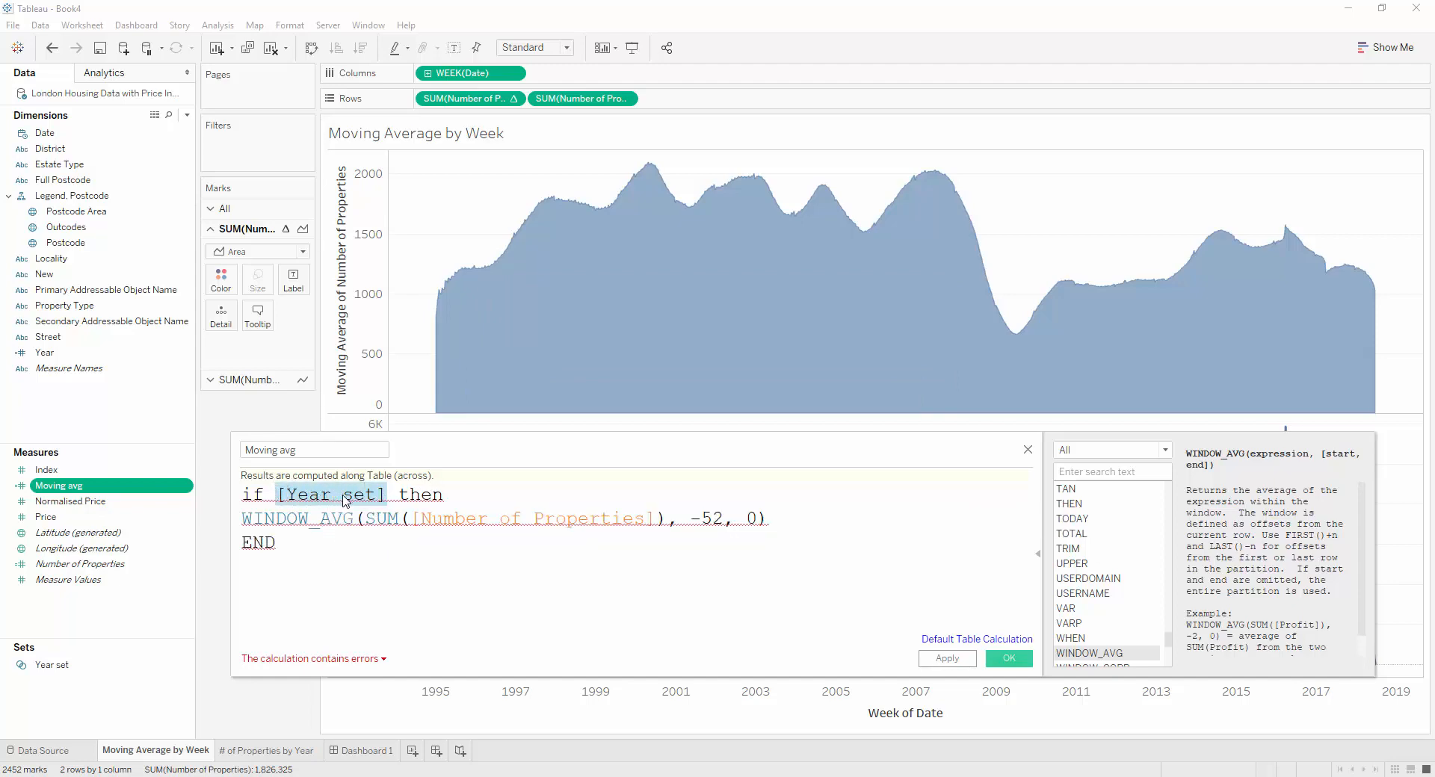
Wrap the Year set condition of the Moving avg formula in a max aggregation, max([Year set]), and save the calculation
{"action": "left_click", "coordinate": [354, 520]}
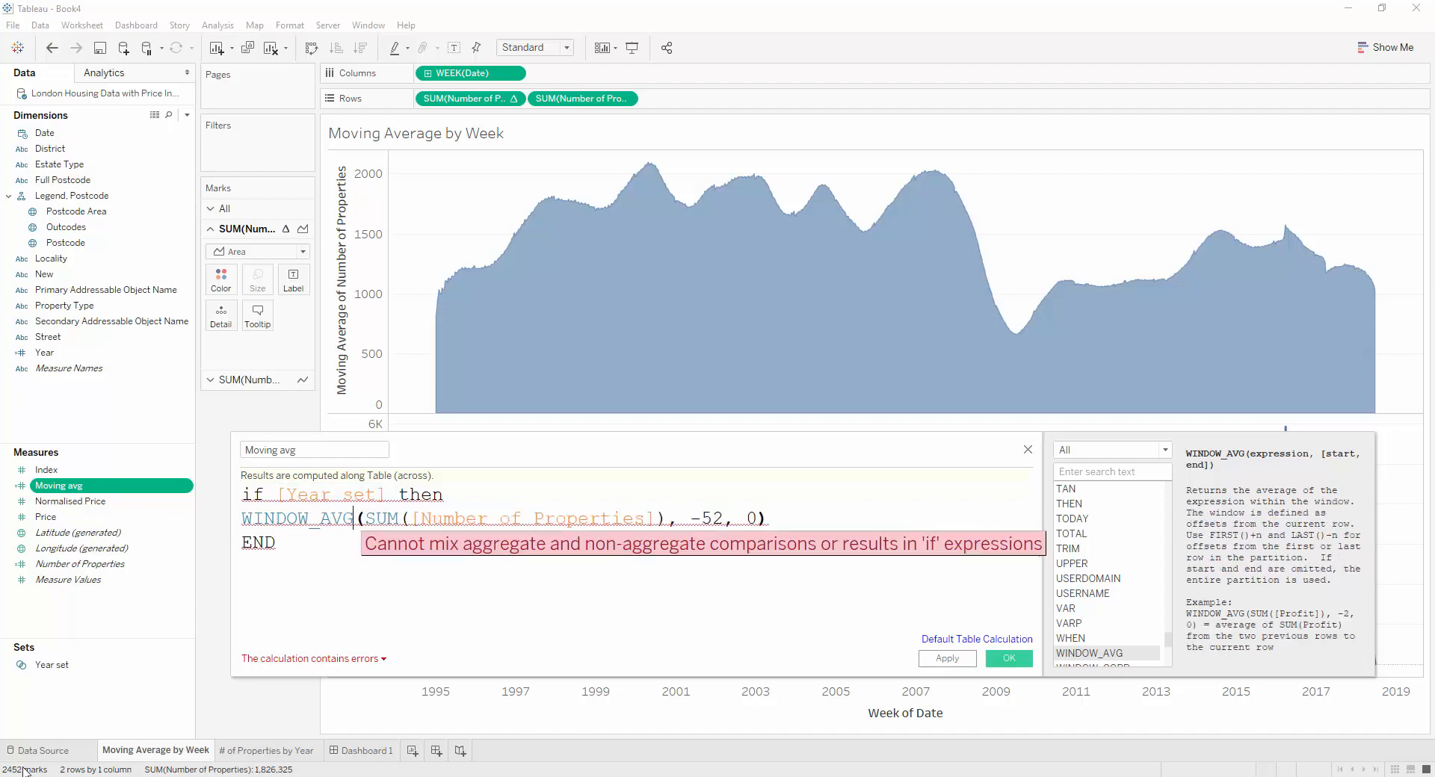
{"action": "key", "text": "Right"}
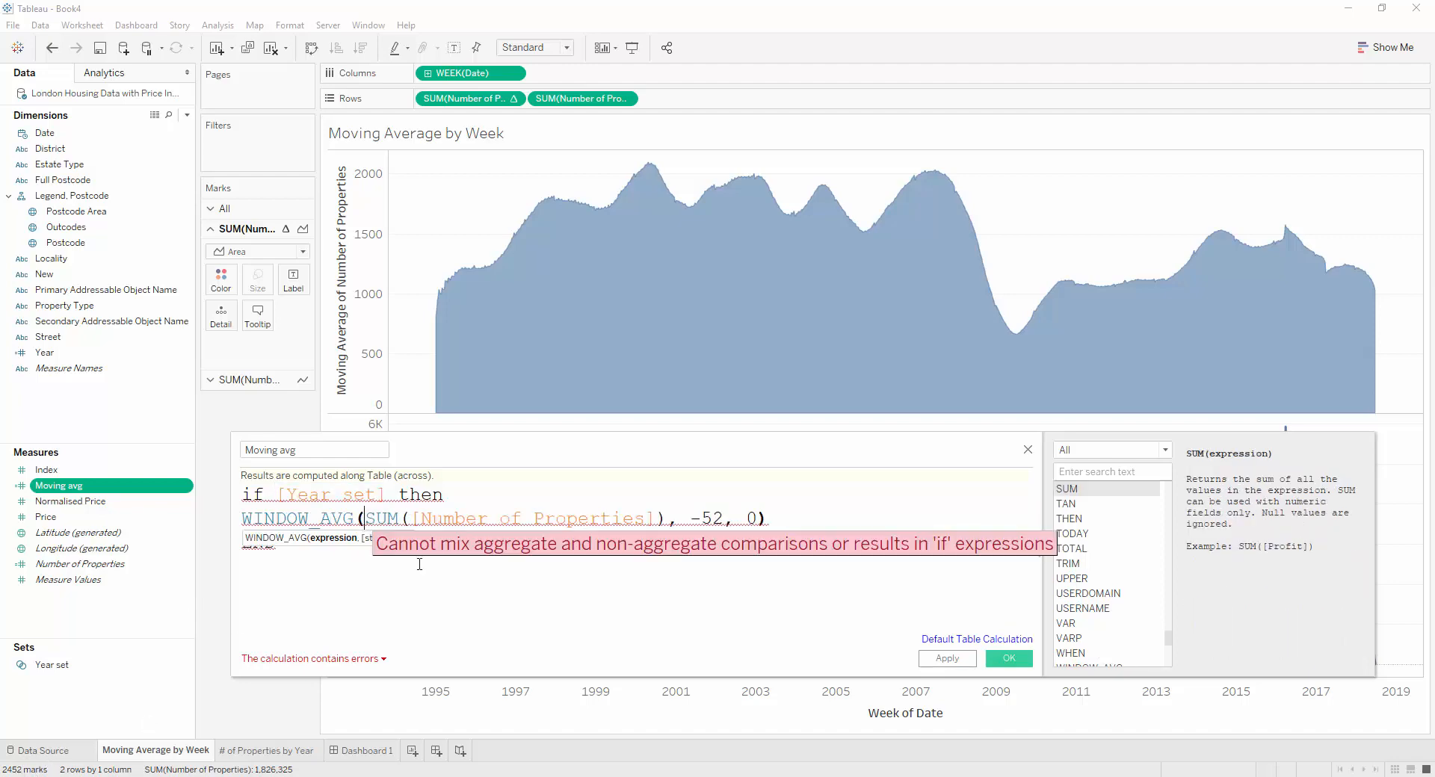
{"action": "left_click", "coordinate": [349, 544]}
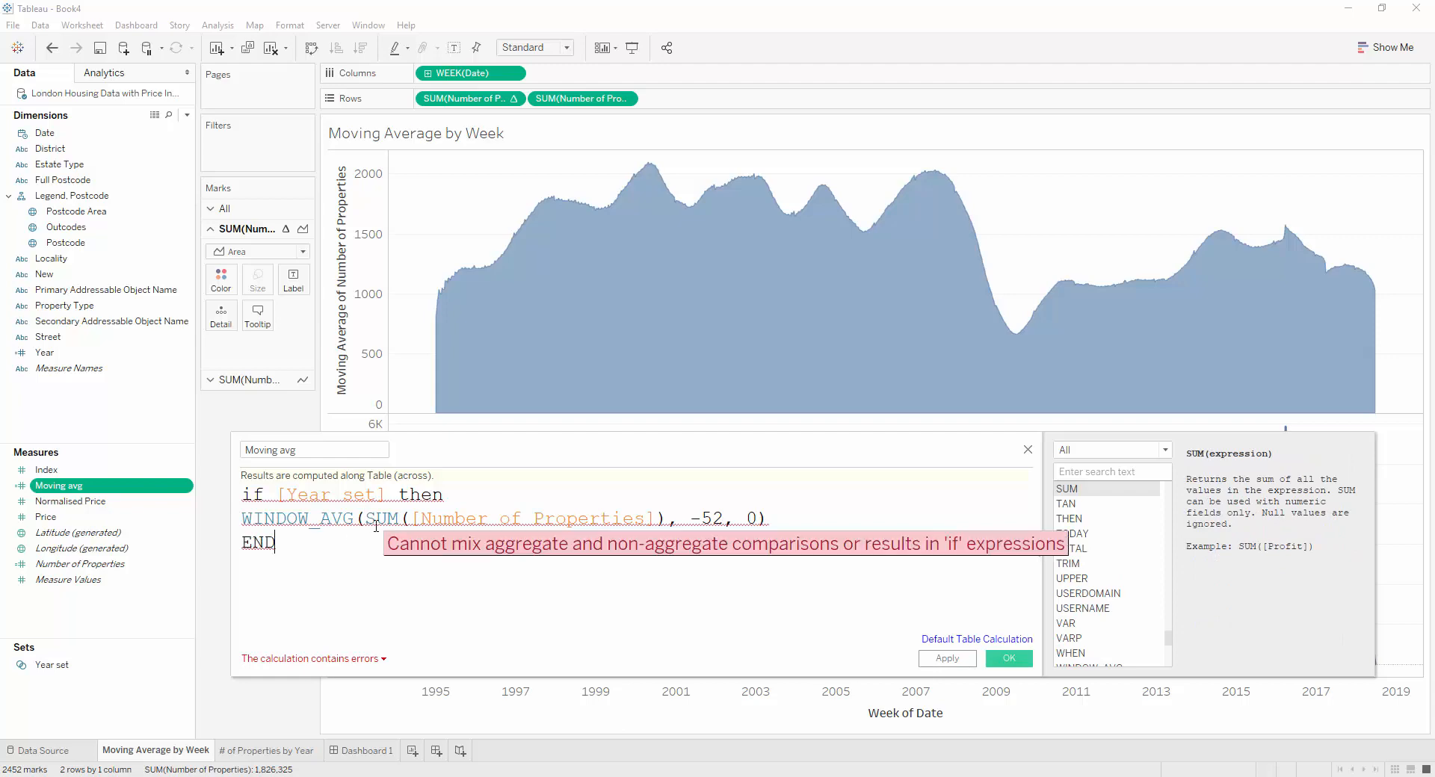
{"action": "left_click", "coordinate": [280, 499]}
{"action": "type", "text": "max"}
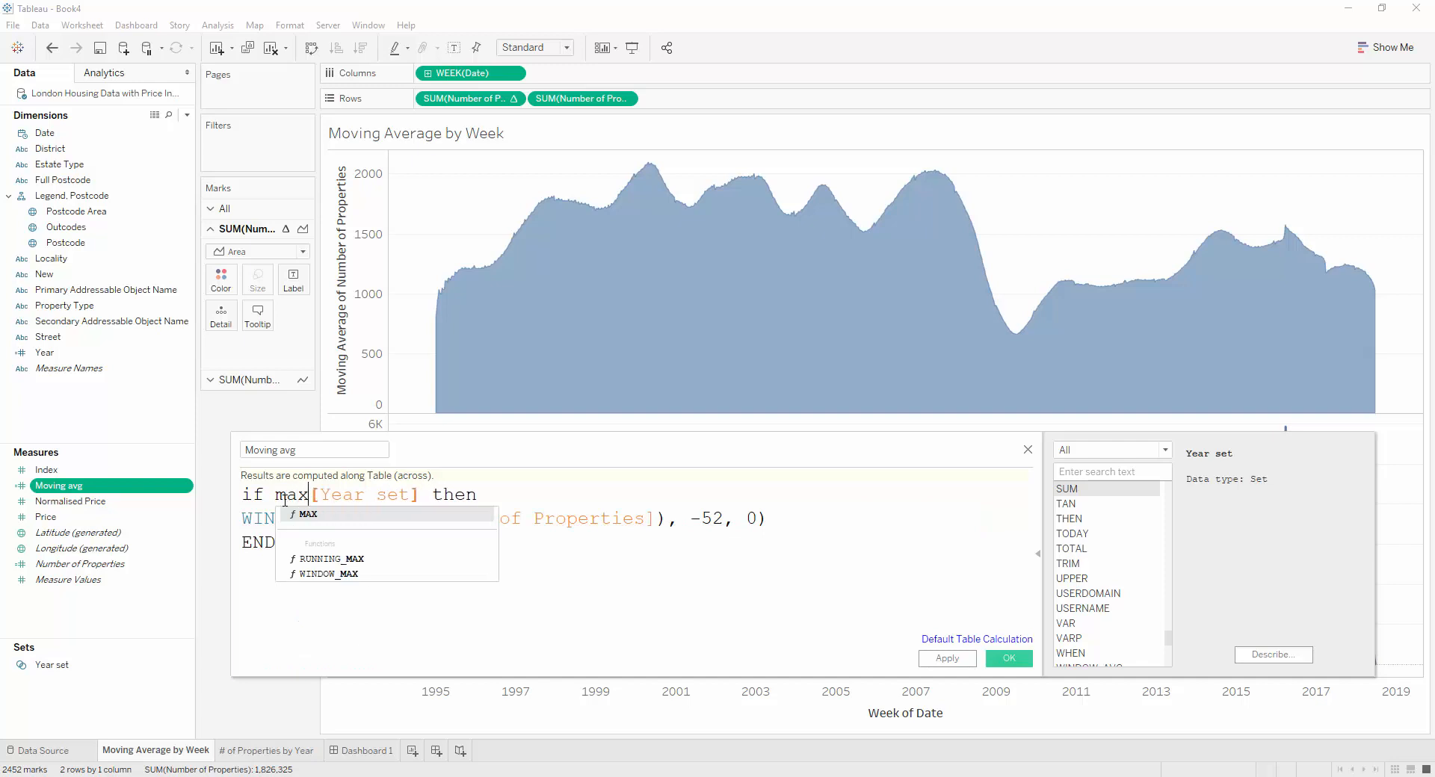
{"action": "type", "text": "("}
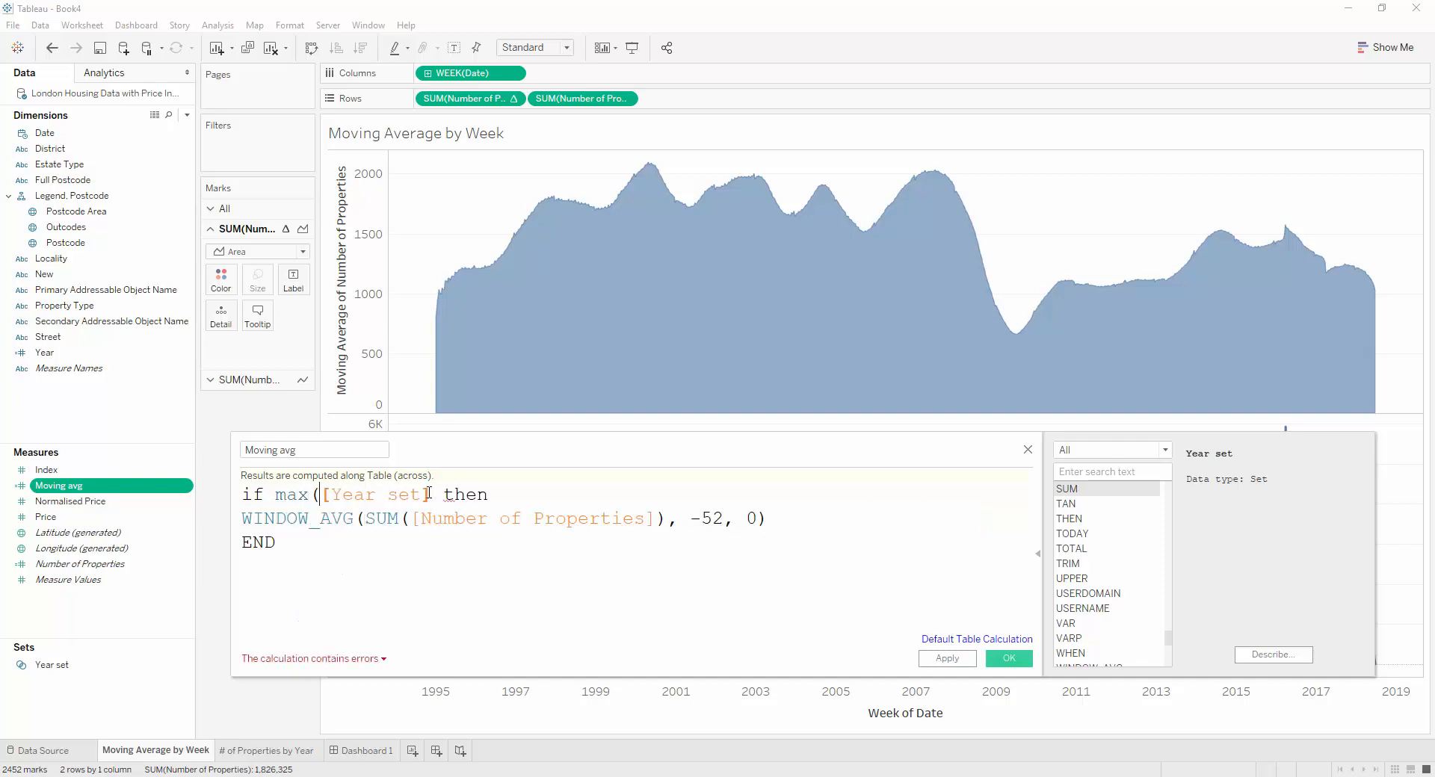
{"action": "left_click", "coordinate": [432, 494]}
{"action": "type", "text": ")"}
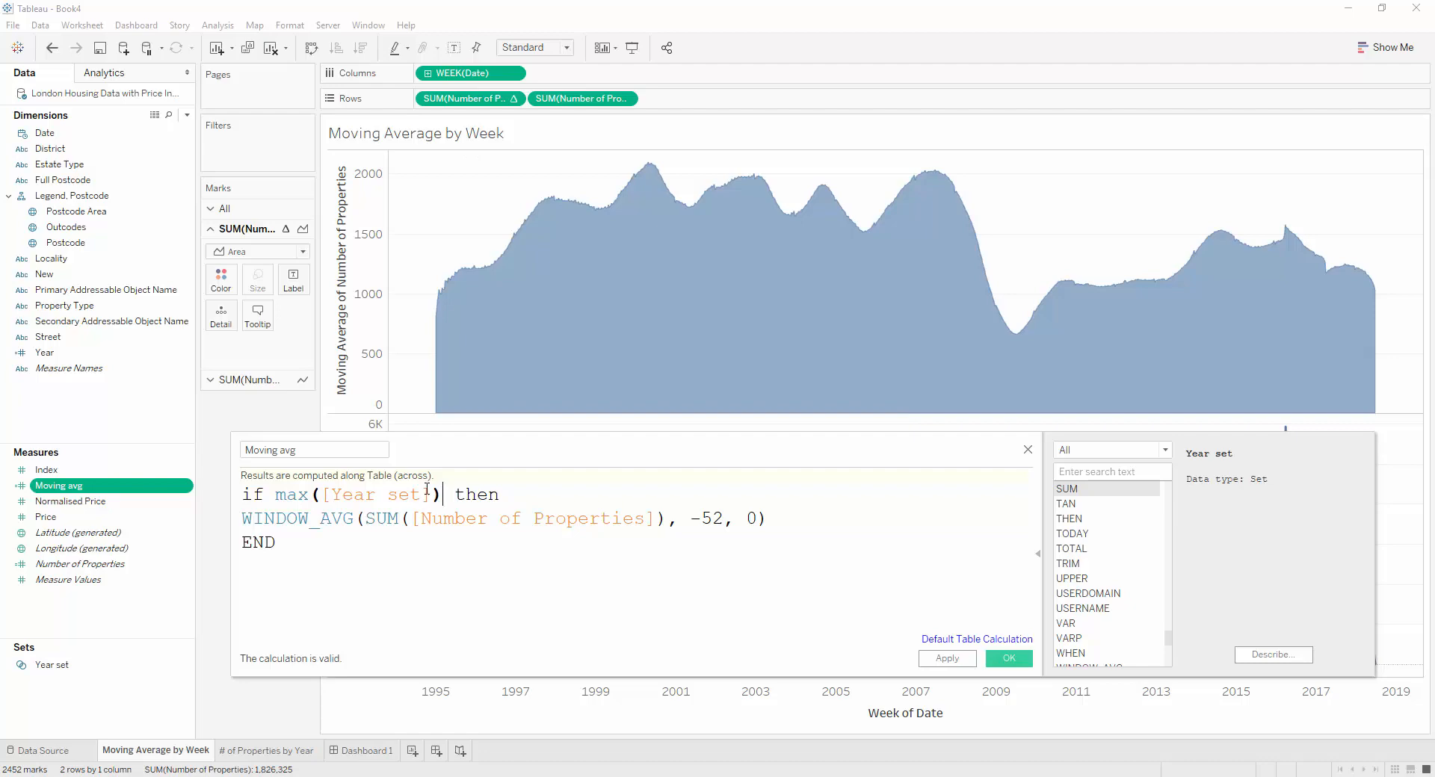
{"action": "left_click", "coordinate": [1002, 664]}
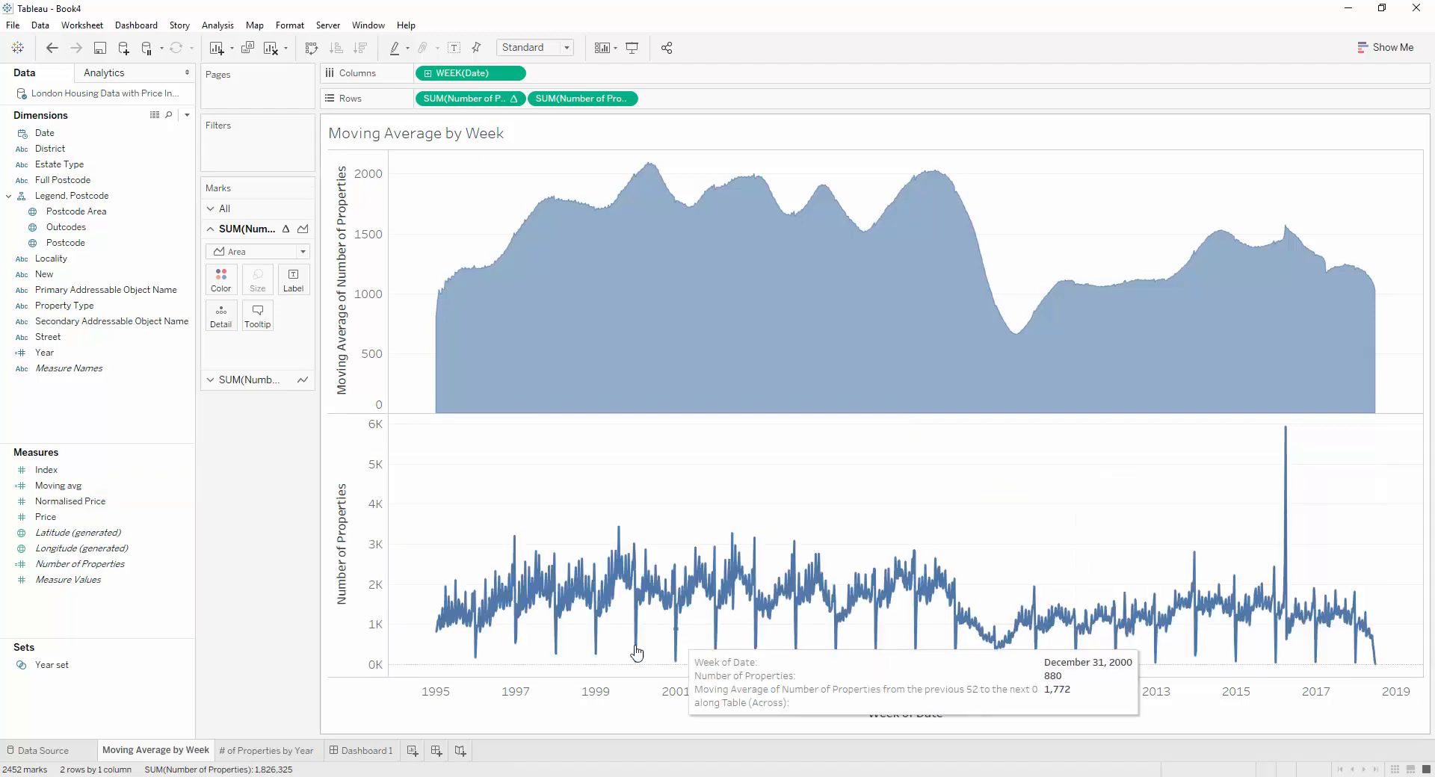
Review the saved Moving avg formula and replace the quick moving average measure on the rows with the Moving avg field
{"action": "right_click", "coordinate": [112, 486]}
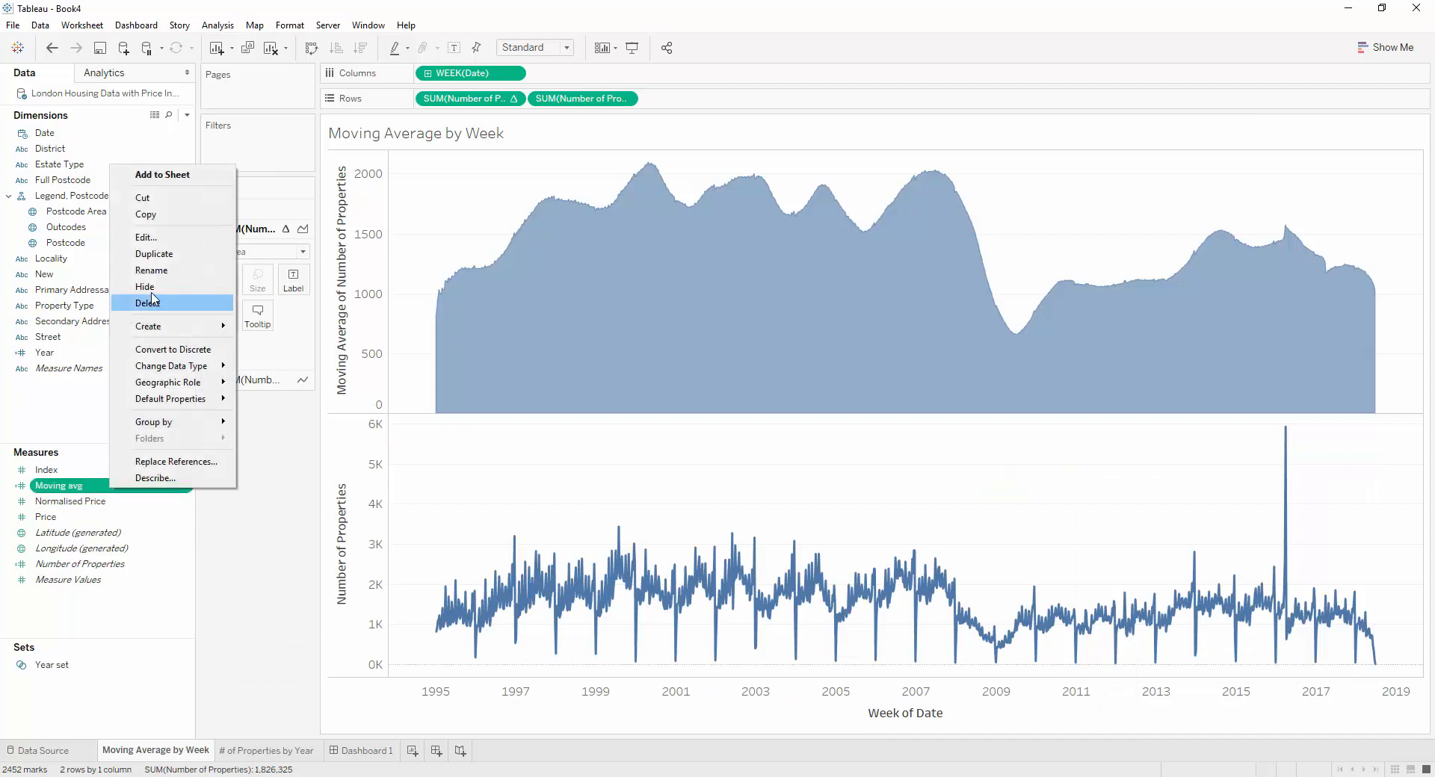
{"action": "left_click", "coordinate": [152, 237]}
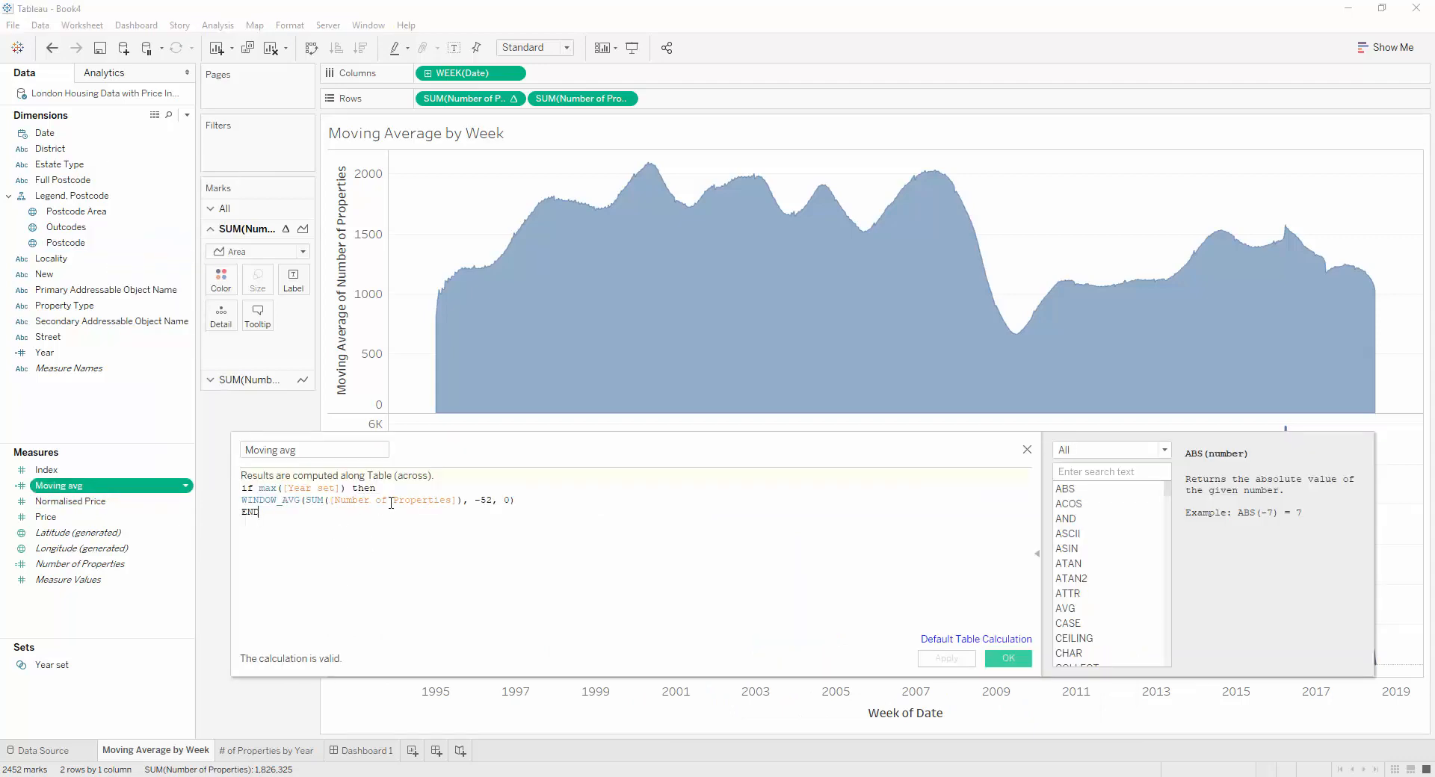
{"action": "left_click", "coordinate": [1008, 658]}
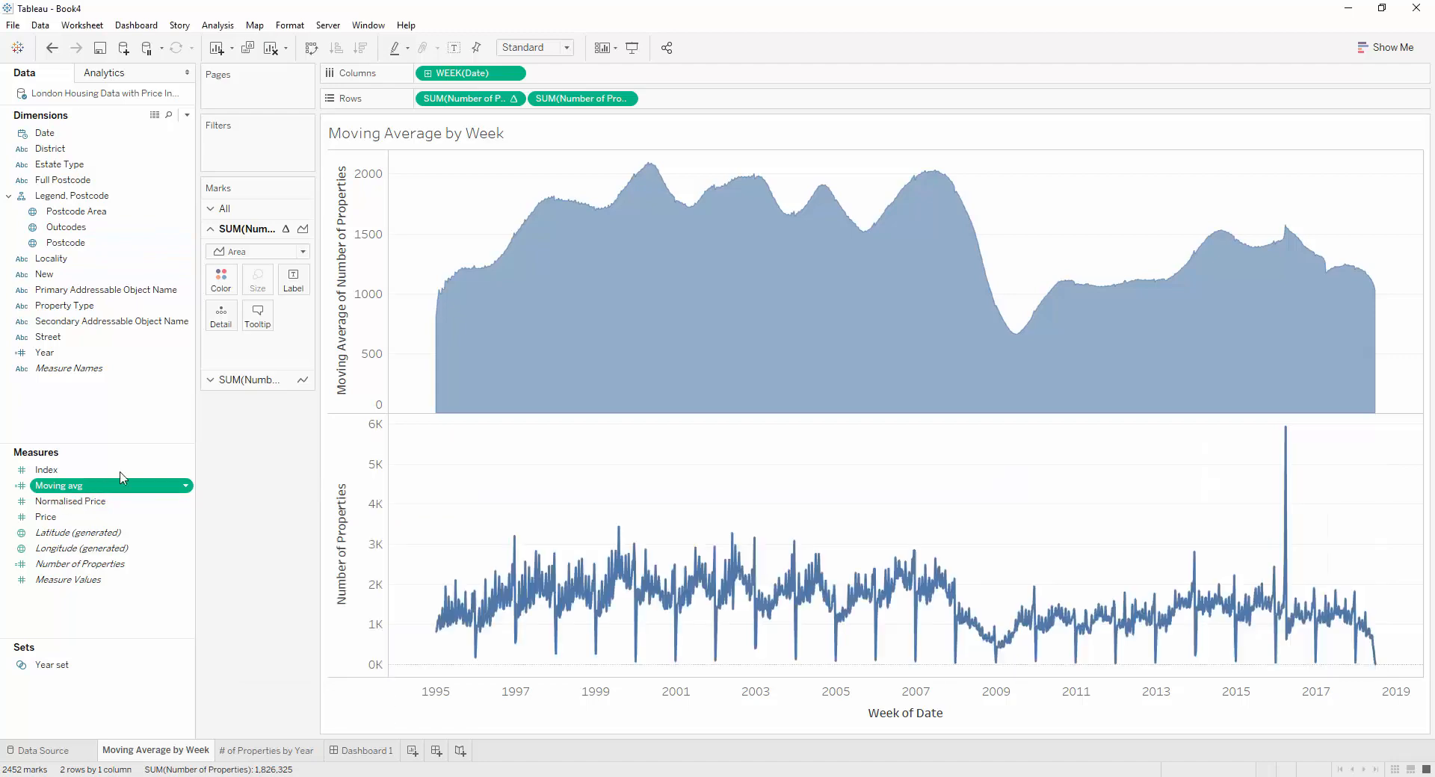
{"action": "left_click_drag", "start_coordinate": [122, 478], "coordinate": [485, 104]}
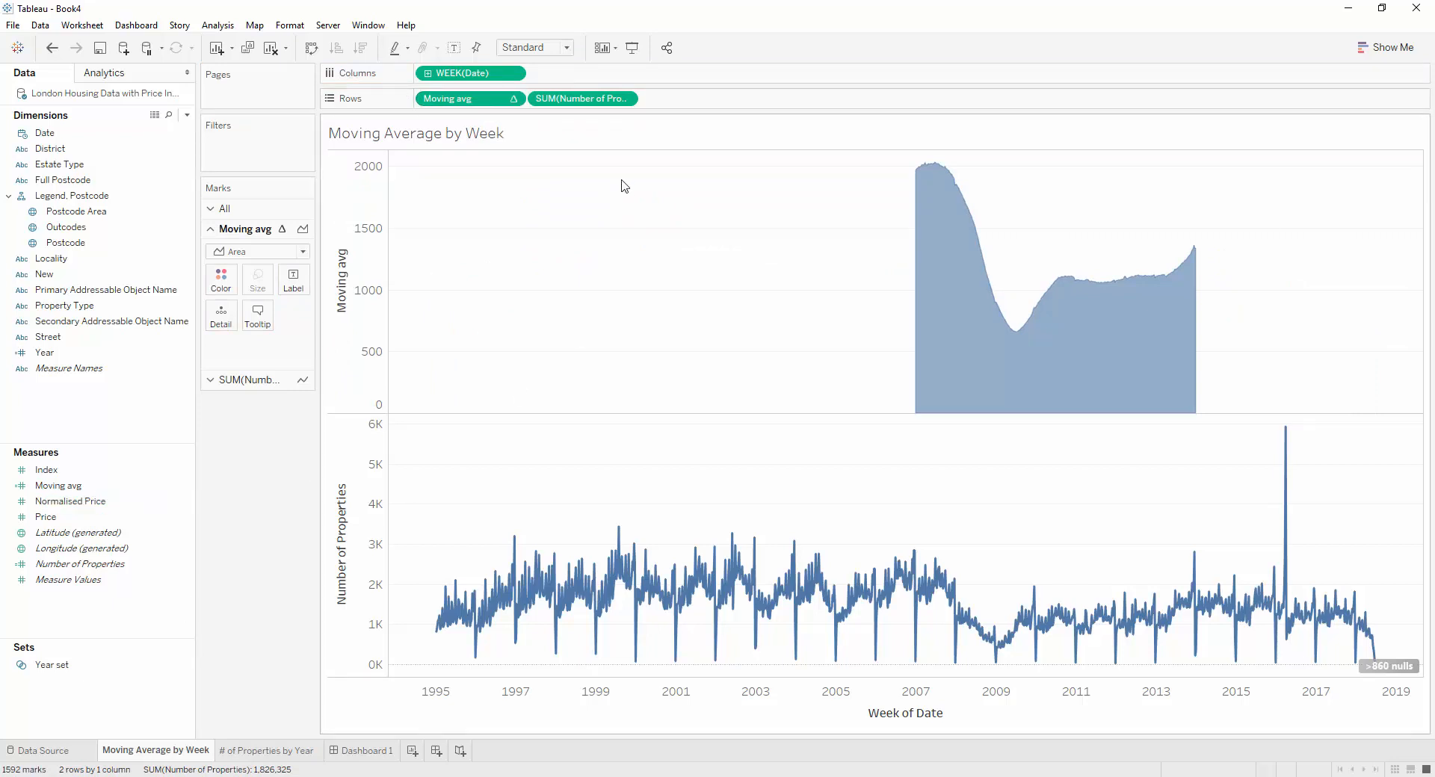
Create a calculated field named "selected properties" with the formula "if [Year set] then [Number of Properties] END"
{"action": "right_click", "coordinate": [136, 605]}
{"action": "left_click", "coordinate": [172, 613]}
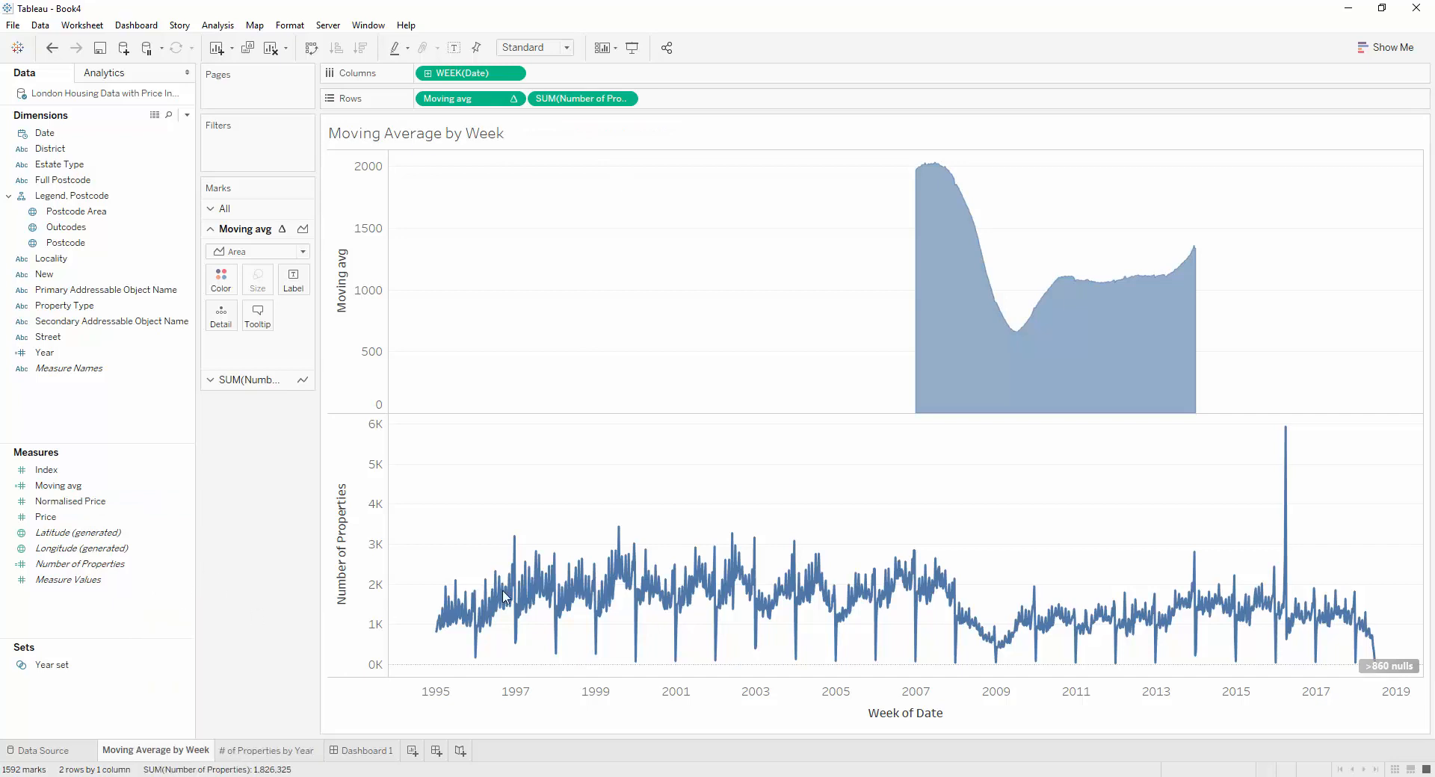
{"action": "type", "text": "if"}
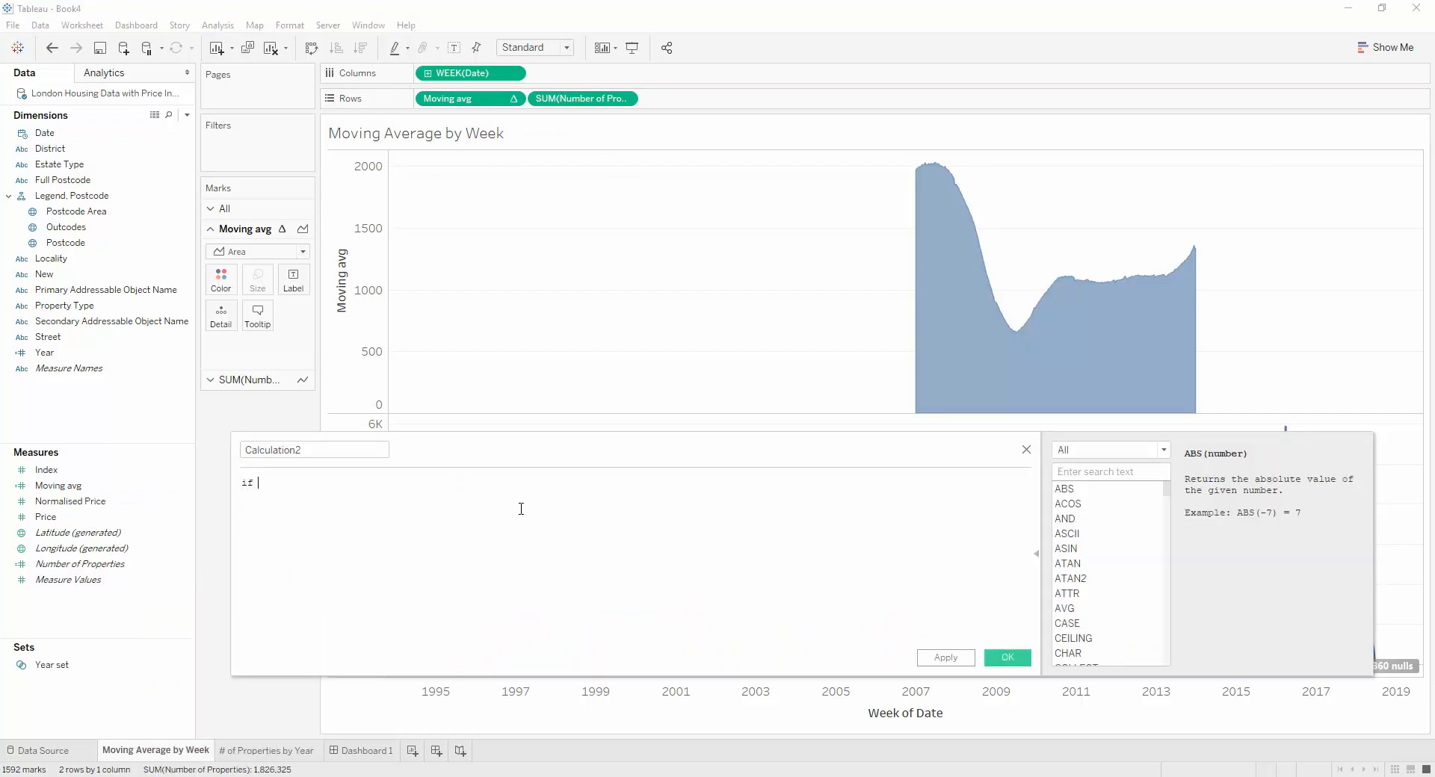
{"action": "left_click_drag", "start_coordinate": [46, 665], "coordinate": [508, 532]}
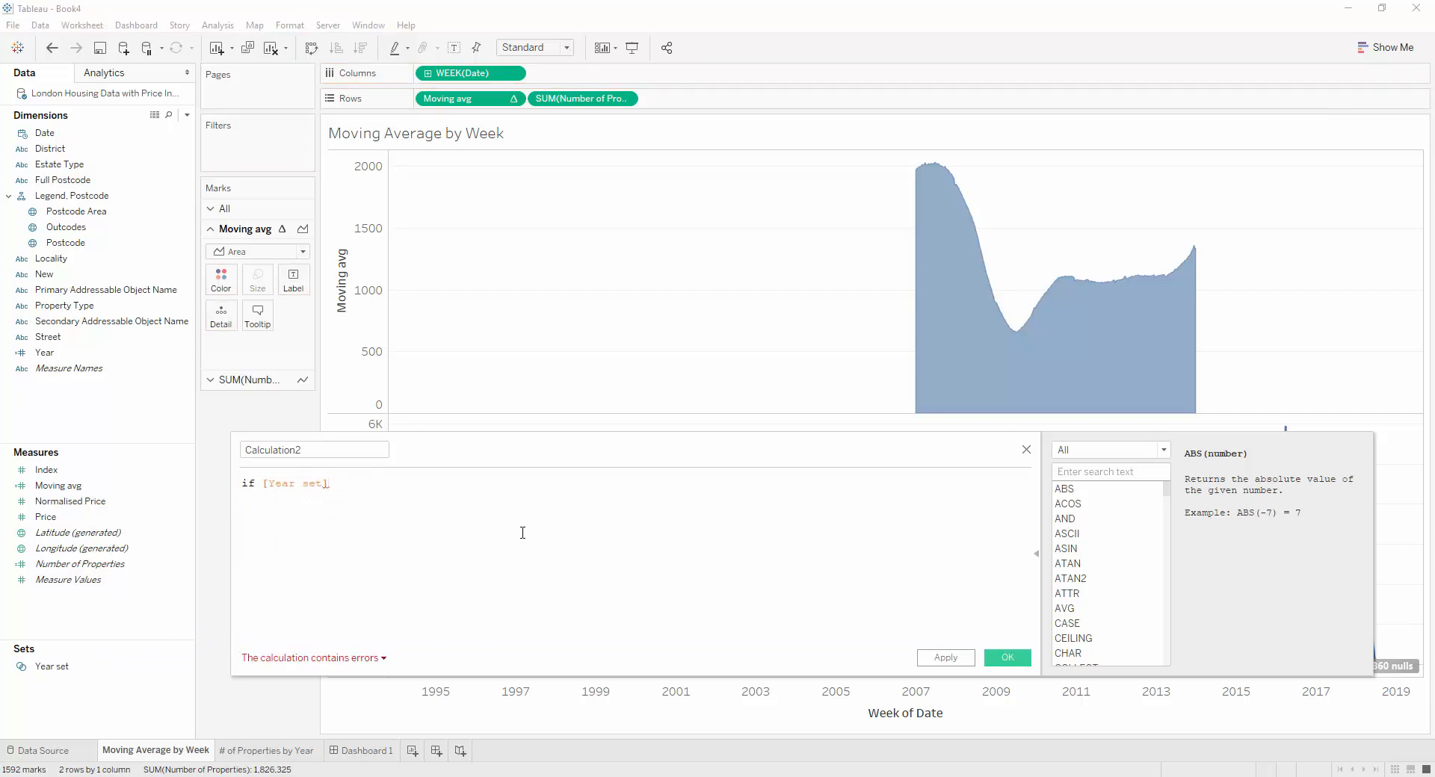
{"action": "scroll", "coordinate": [522, 532], "scroll_direction": "up", "scroll_amount": 2, "text": "ctrl"}
{"action": "type", "text": "then nu"}
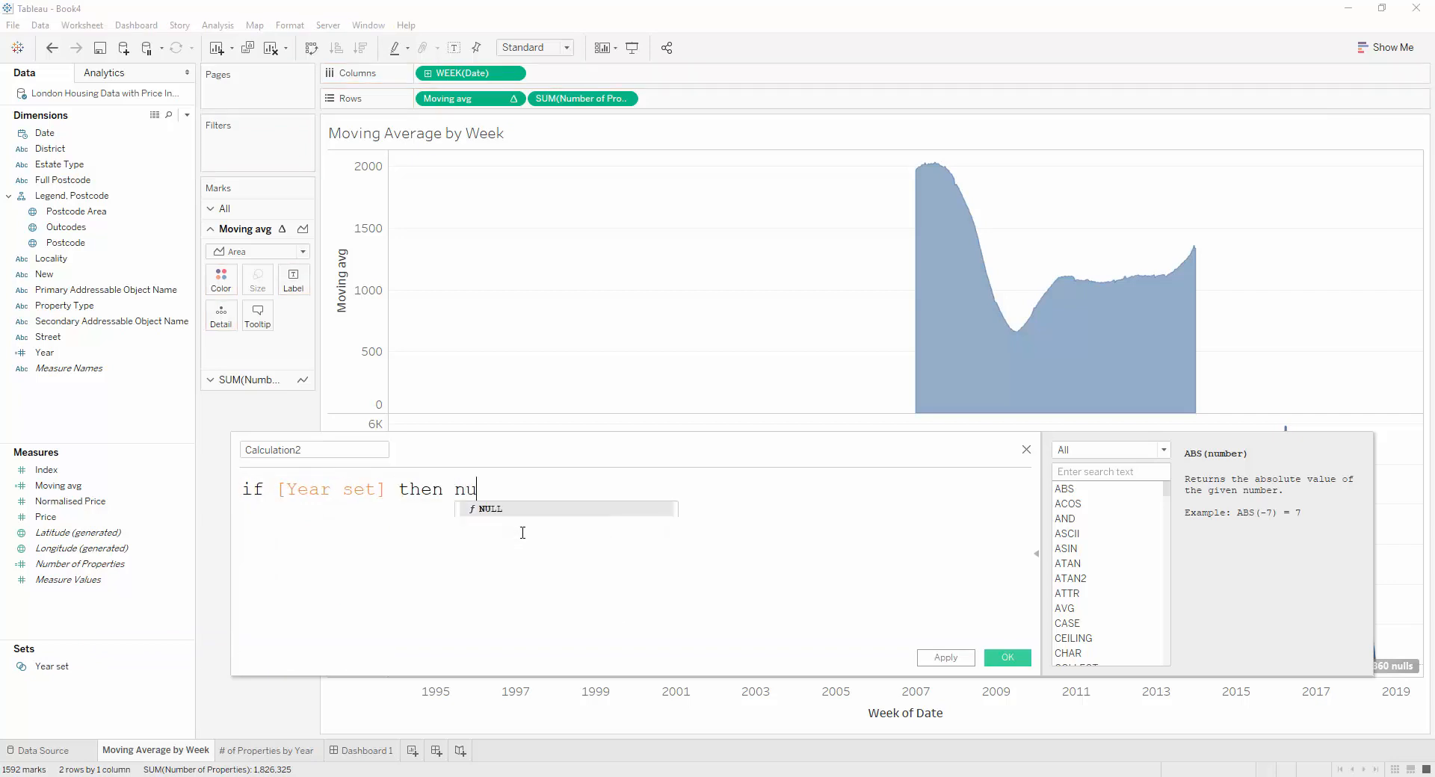
{"action": "type", "text": "m"}
{"action": "key", "text": "Return"}
{"action": "type", "text": "en"}
{"action": "key", "text": "Return"}
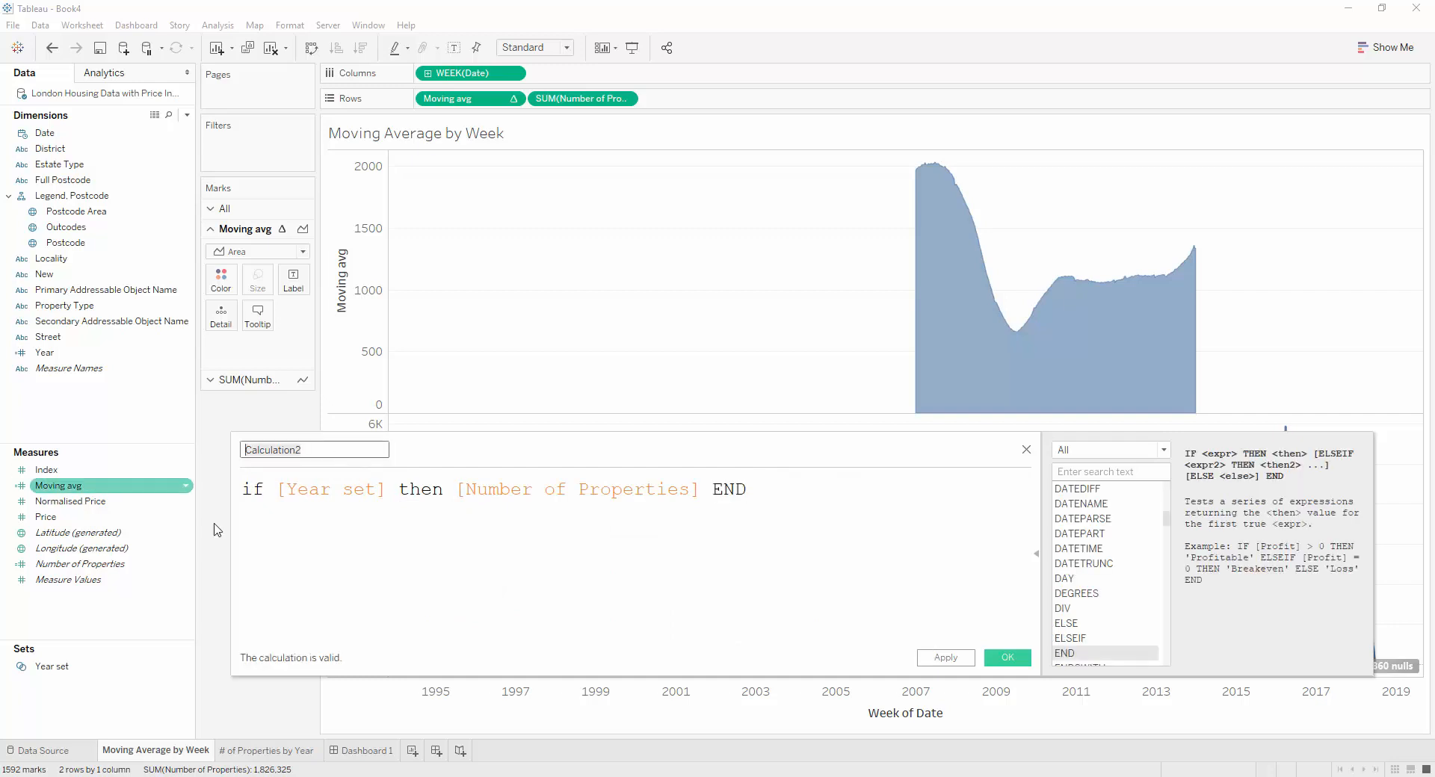
{"action": "type", "text": "see"}
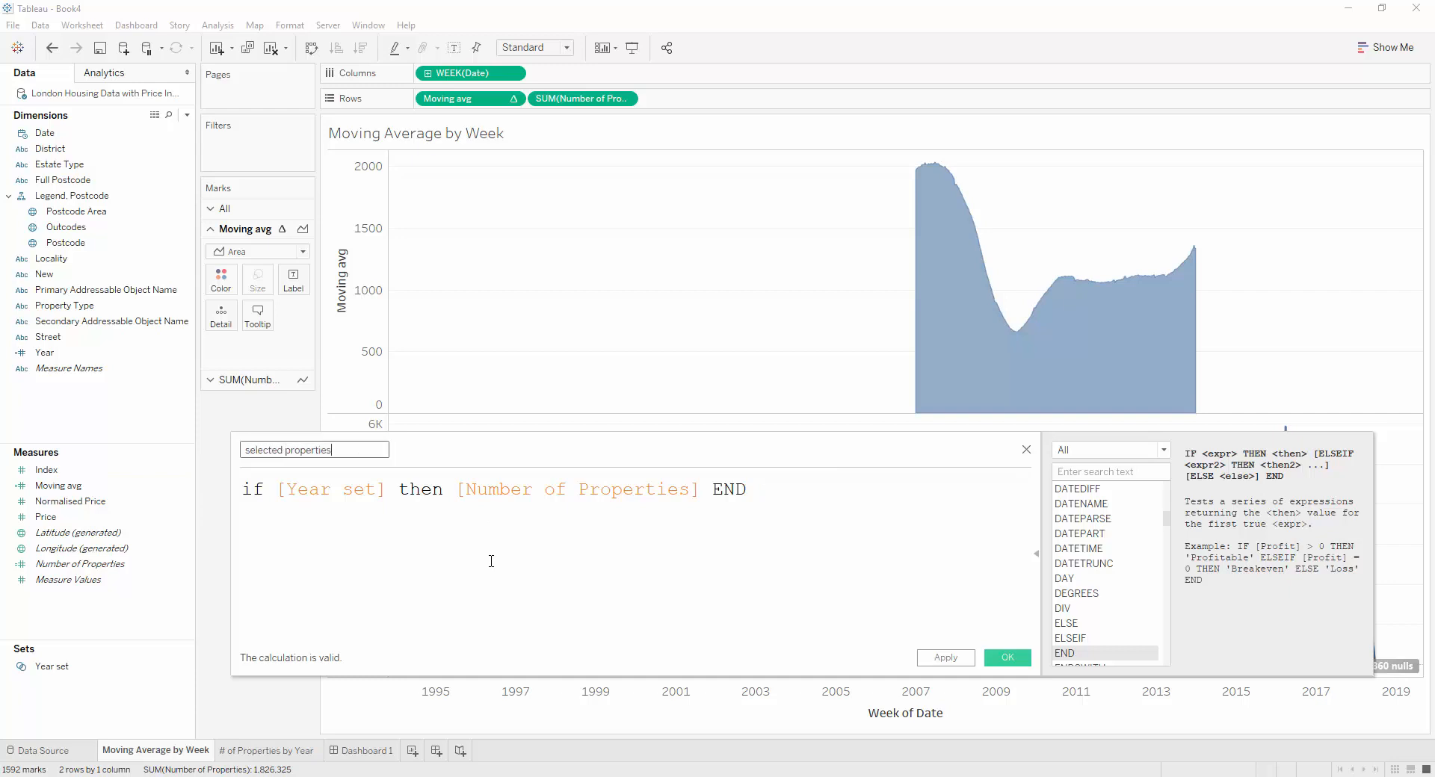
{"action": "left_click", "coordinate": [945, 657]}
Replace Number of Properties on the rows with selected properties, close the calculation editor and hide the chart's nulls indicator
{"action": "left_click_drag", "start_coordinate": [74, 533], "coordinate": [596, 107]}
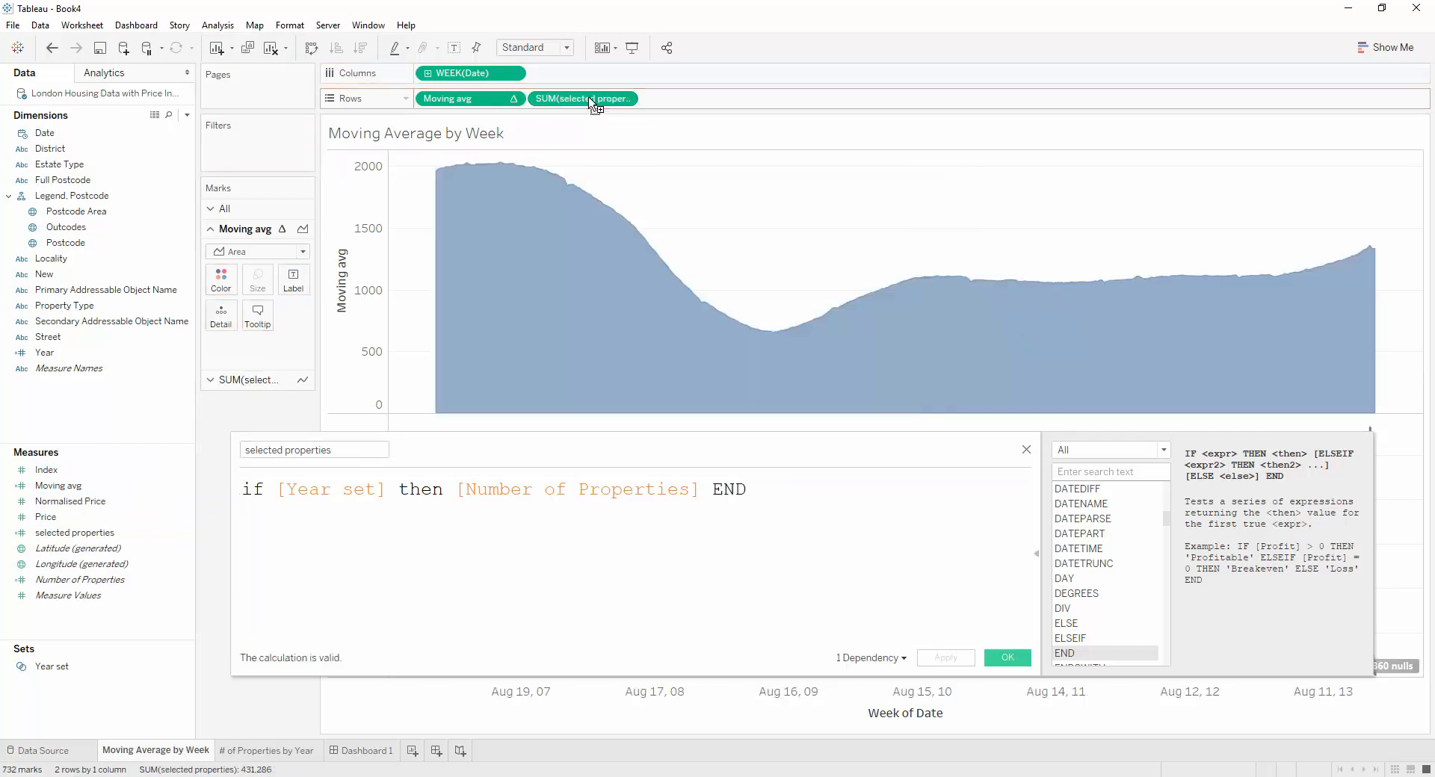
{"action": "left_click", "coordinate": [1016, 659]}
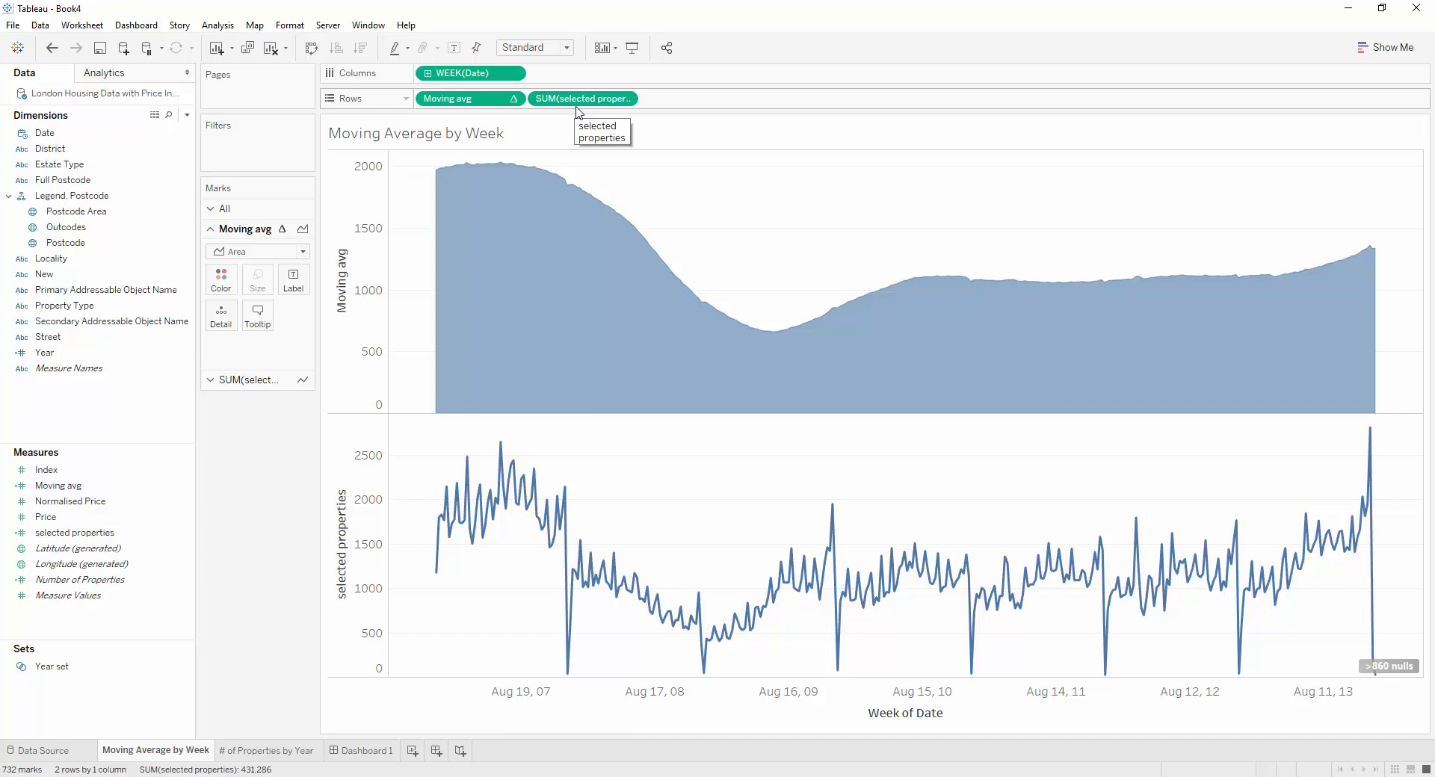
{"action": "right_click", "coordinate": [1390, 665]}
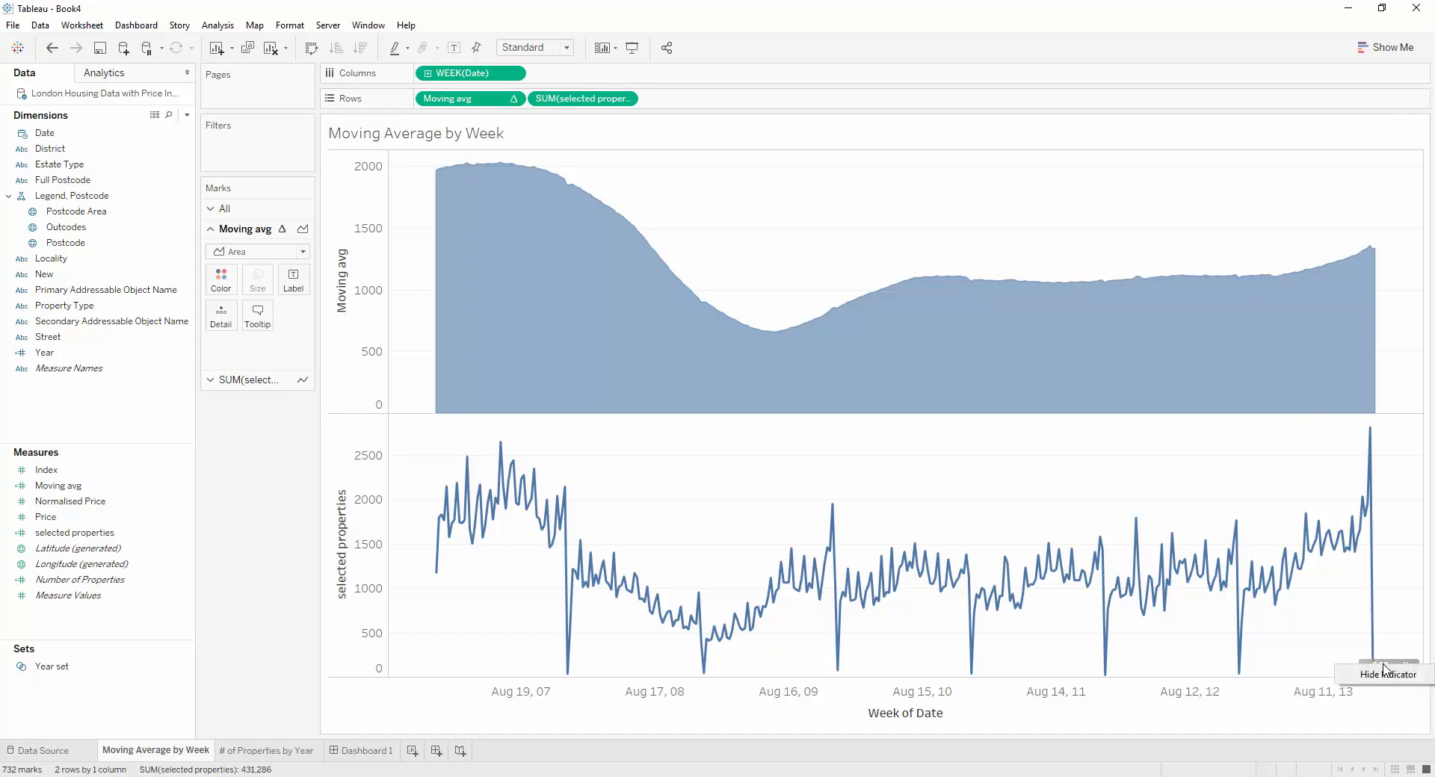
{"action": "left_click", "coordinate": [1390, 675]}
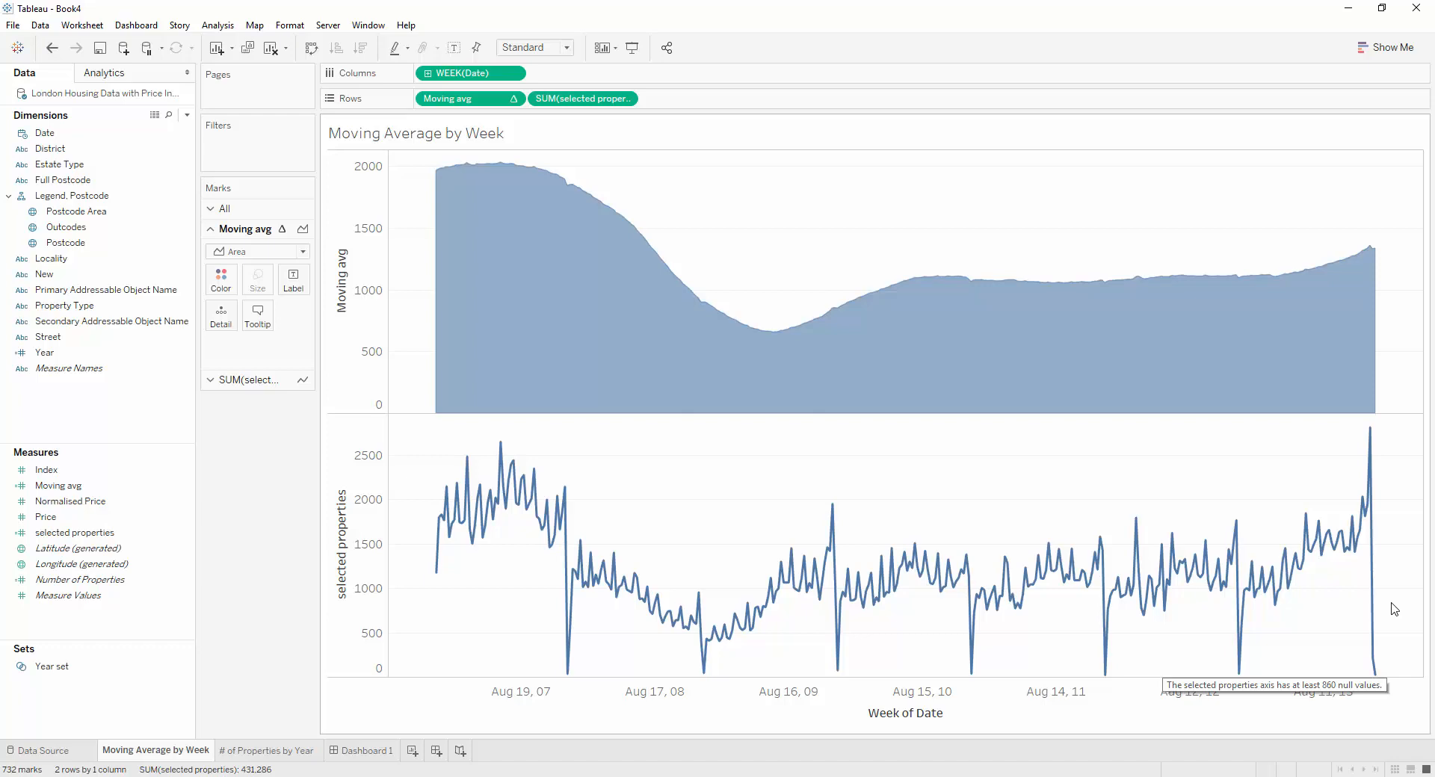
Add the # of Properties by Year sheet to Dashboard 1 and remove its colour legend
{"action": "left_click", "coordinate": [368, 750]}
{"action": "mouse_move", "coordinate": [133, 212]}
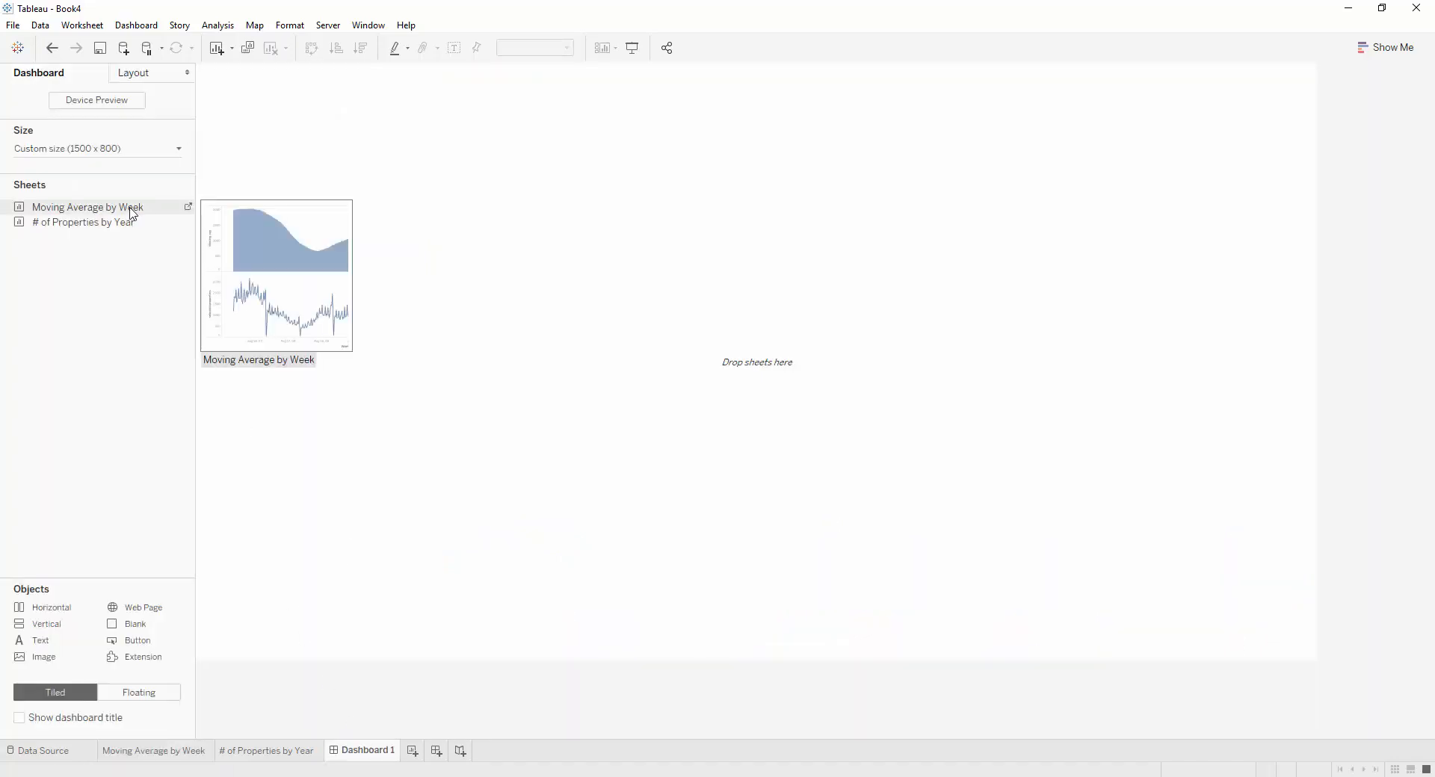
{"action": "left_click_drag", "start_coordinate": [124, 223], "coordinate": [698, 298]}
{"action": "left_click", "coordinate": [1286, 80]}
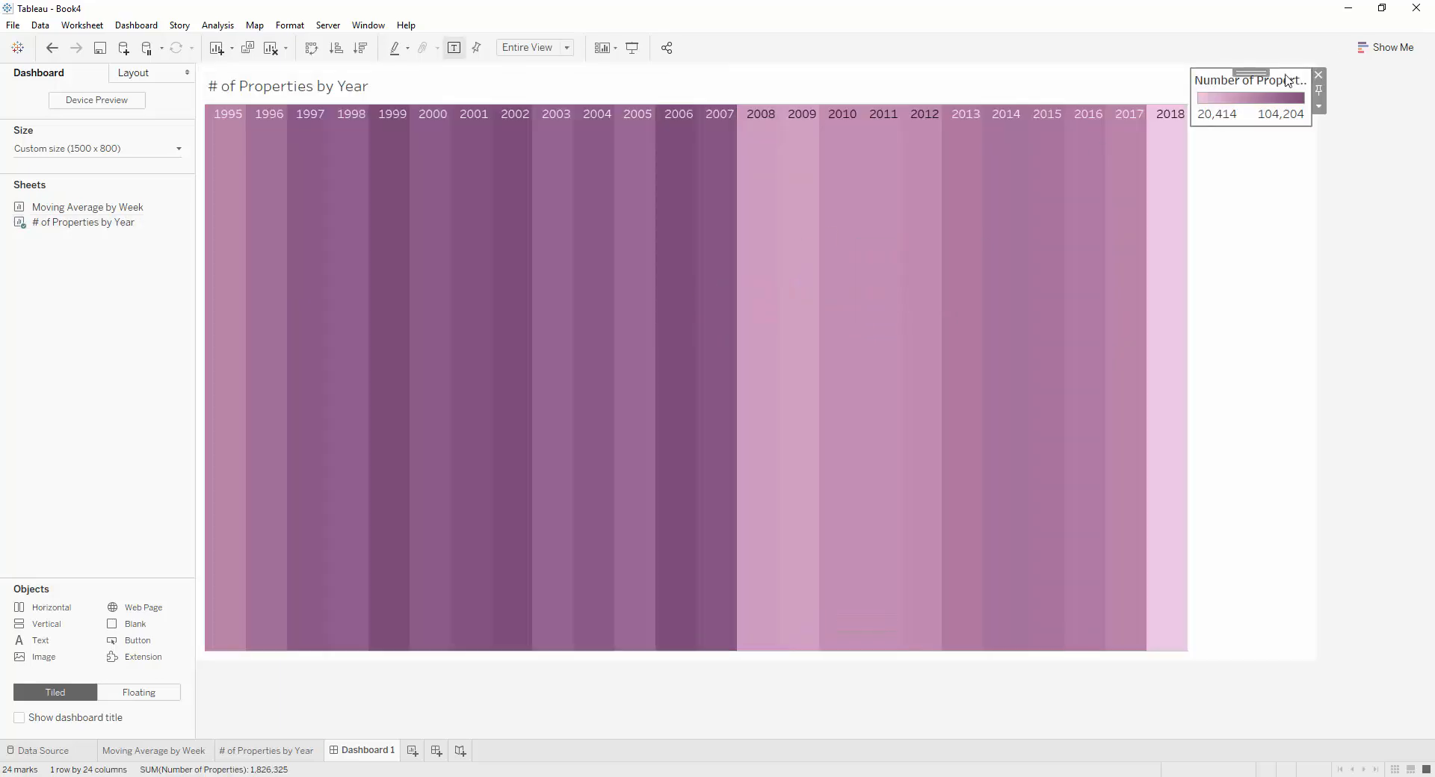
{"action": "left_click", "coordinate": [1318, 75]}
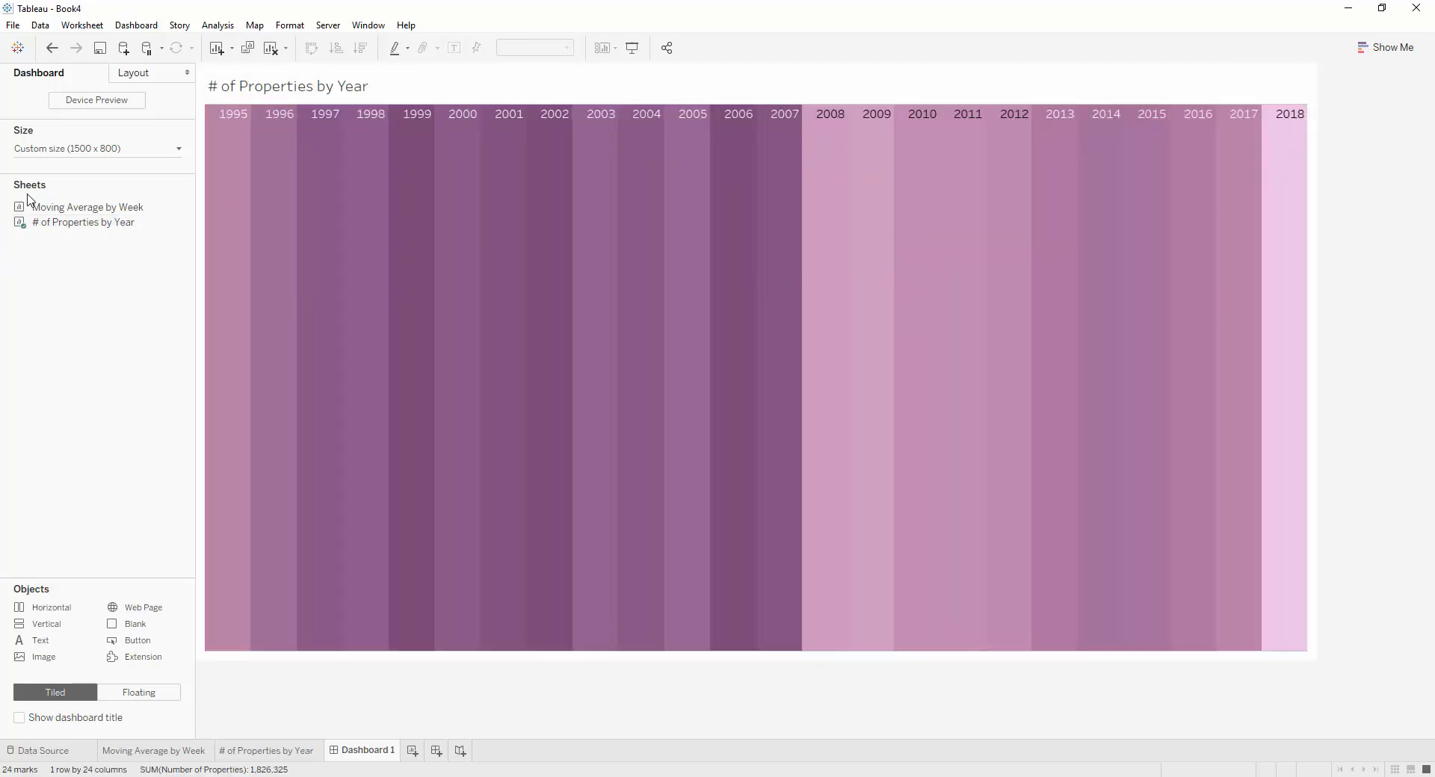
Add a blank object on each side of the # of Properties by Year sheet and narrow both to slim margins
{"action": "left_click_drag", "start_coordinate": [139, 625], "coordinate": [230, 520]}
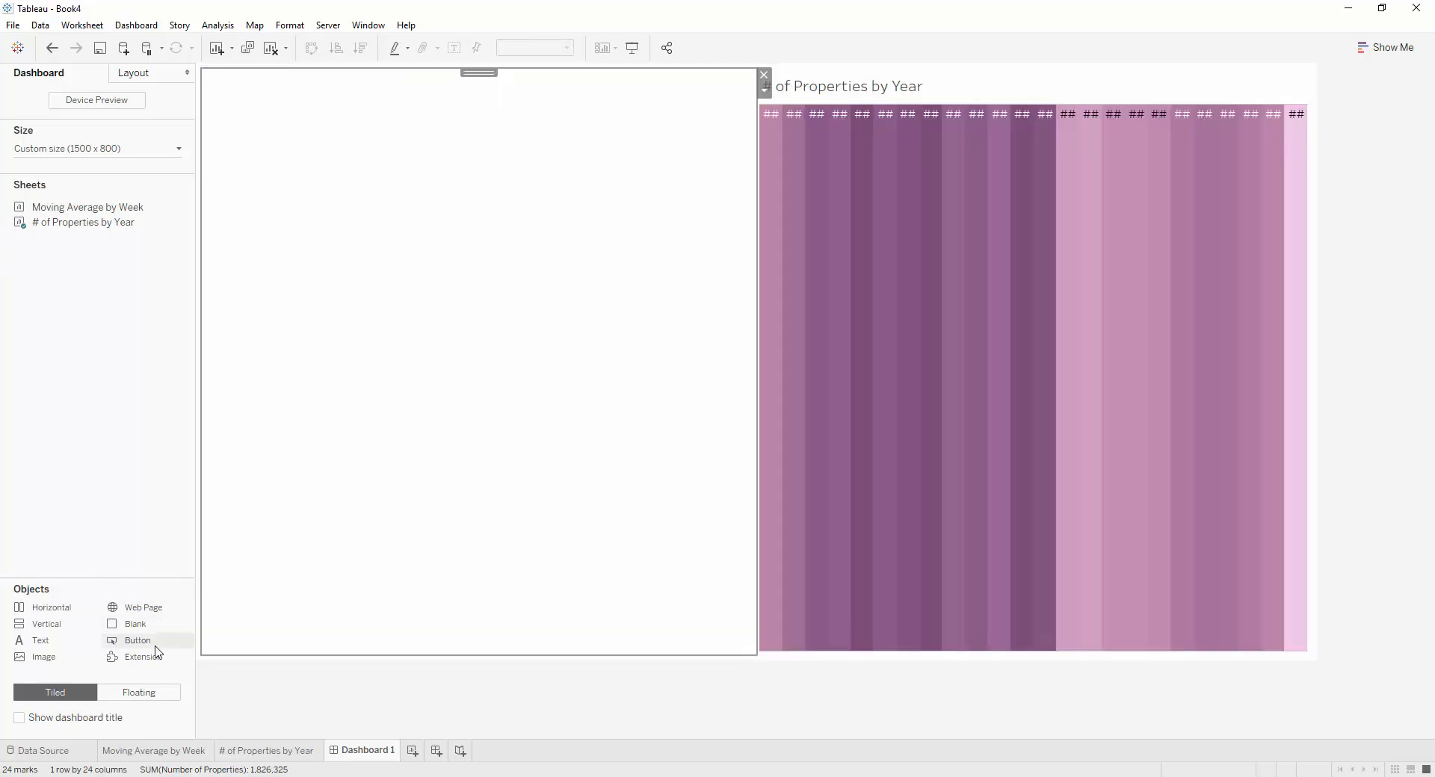
{"action": "left_click_drag", "start_coordinate": [138, 626], "coordinate": [1162, 454]}
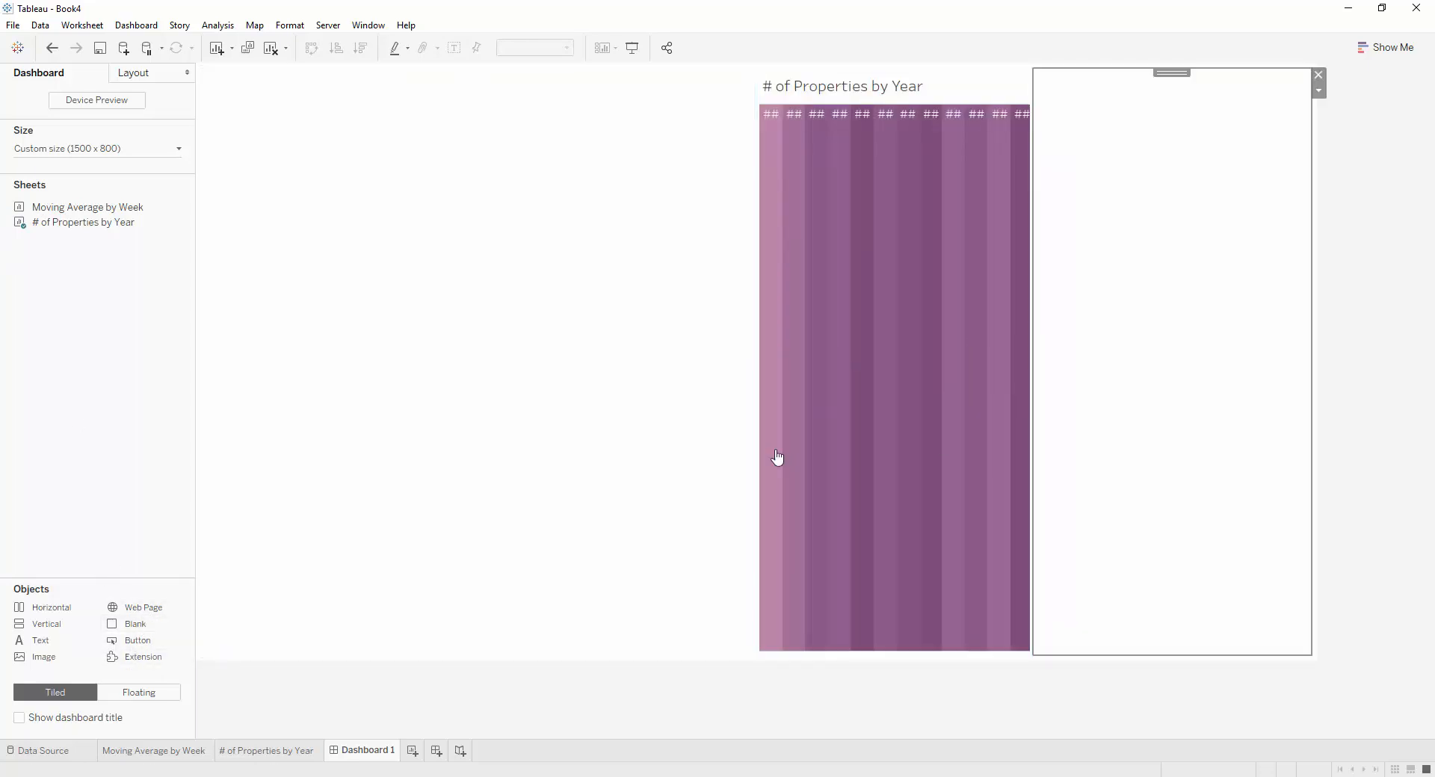
{"action": "left_click_drag", "start_coordinate": [755, 431], "coordinate": [270, 410]}
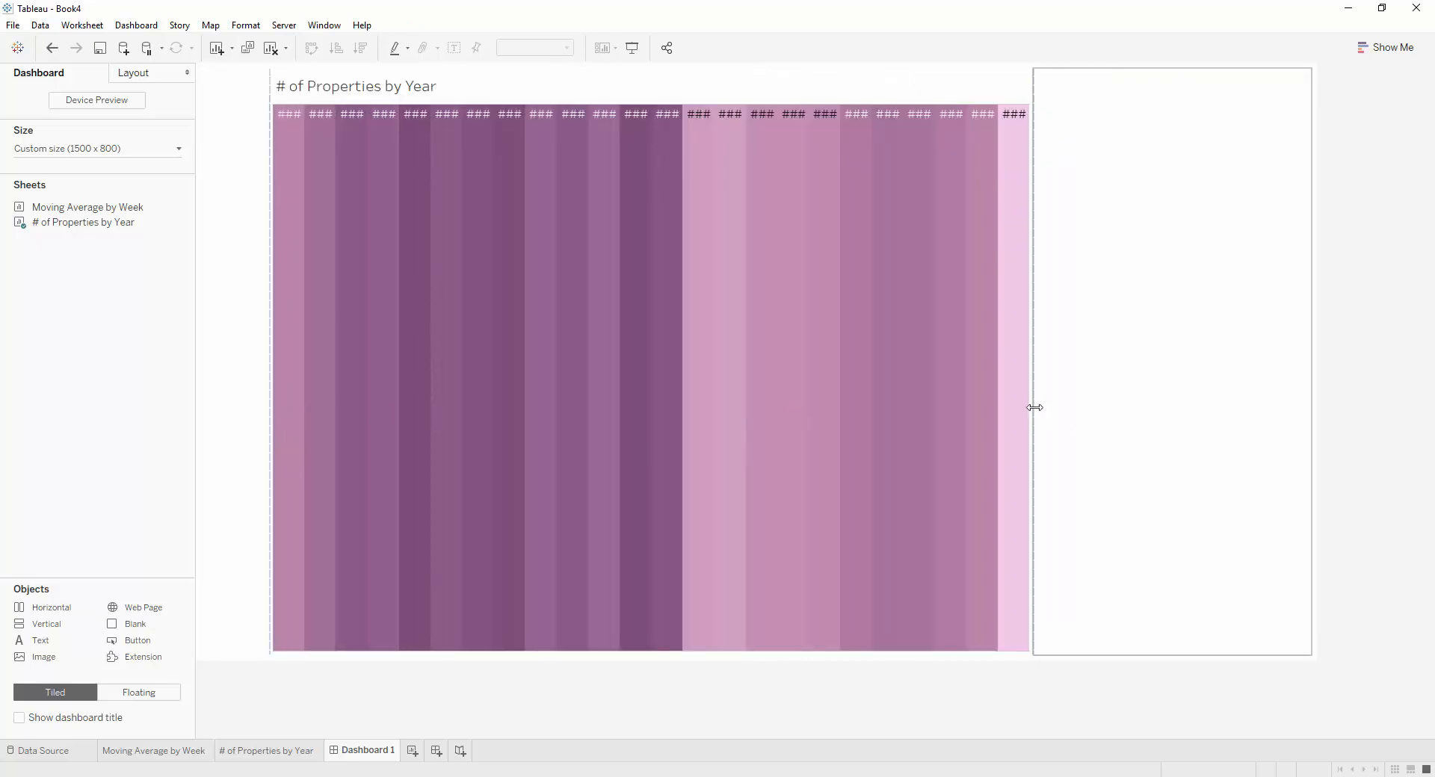
{"action": "left_click_drag", "start_coordinate": [1035, 407], "coordinate": [1252, 407]}
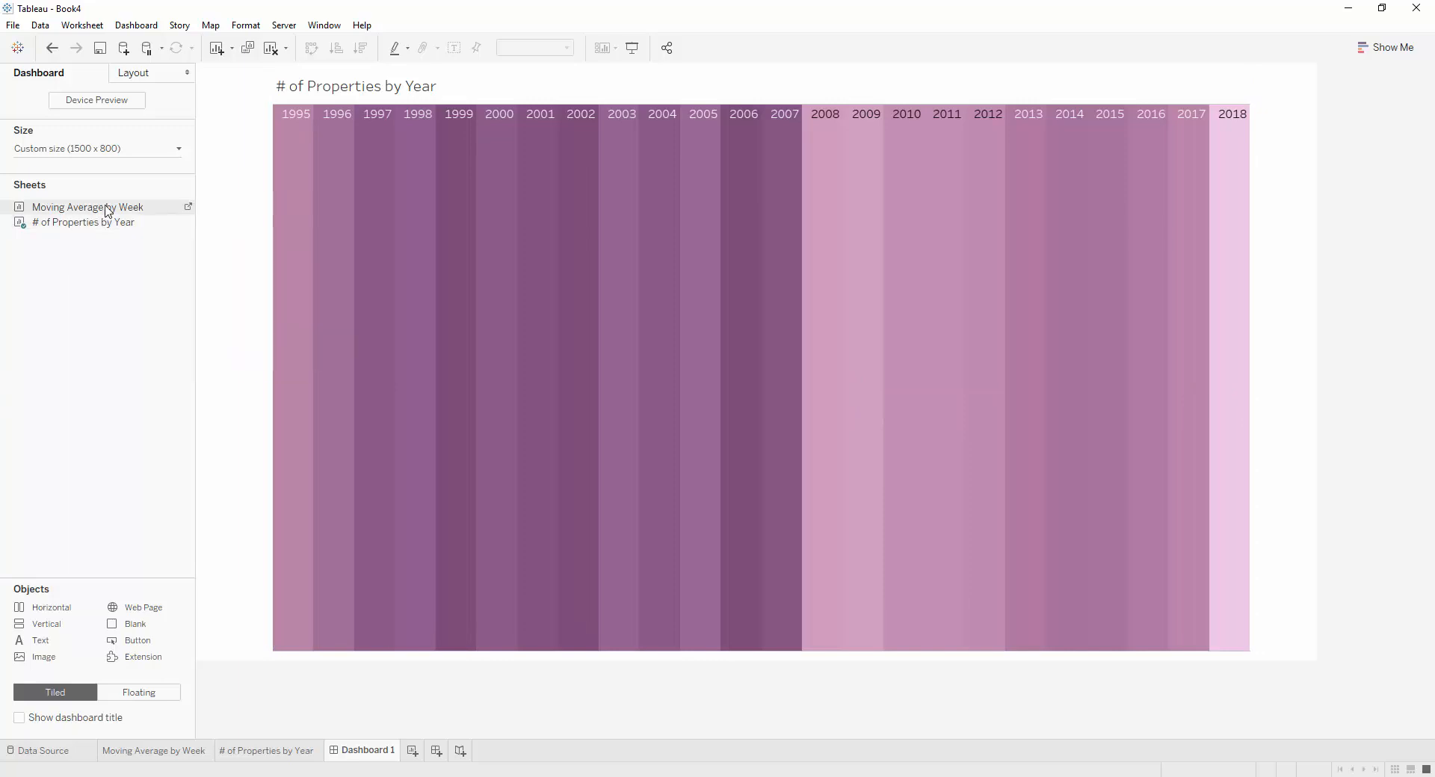
Place the Moving Average by Week sheet as a floating object over the year timeline and set its worksheet shading to None
{"action": "left_click", "coordinate": [139, 692]}
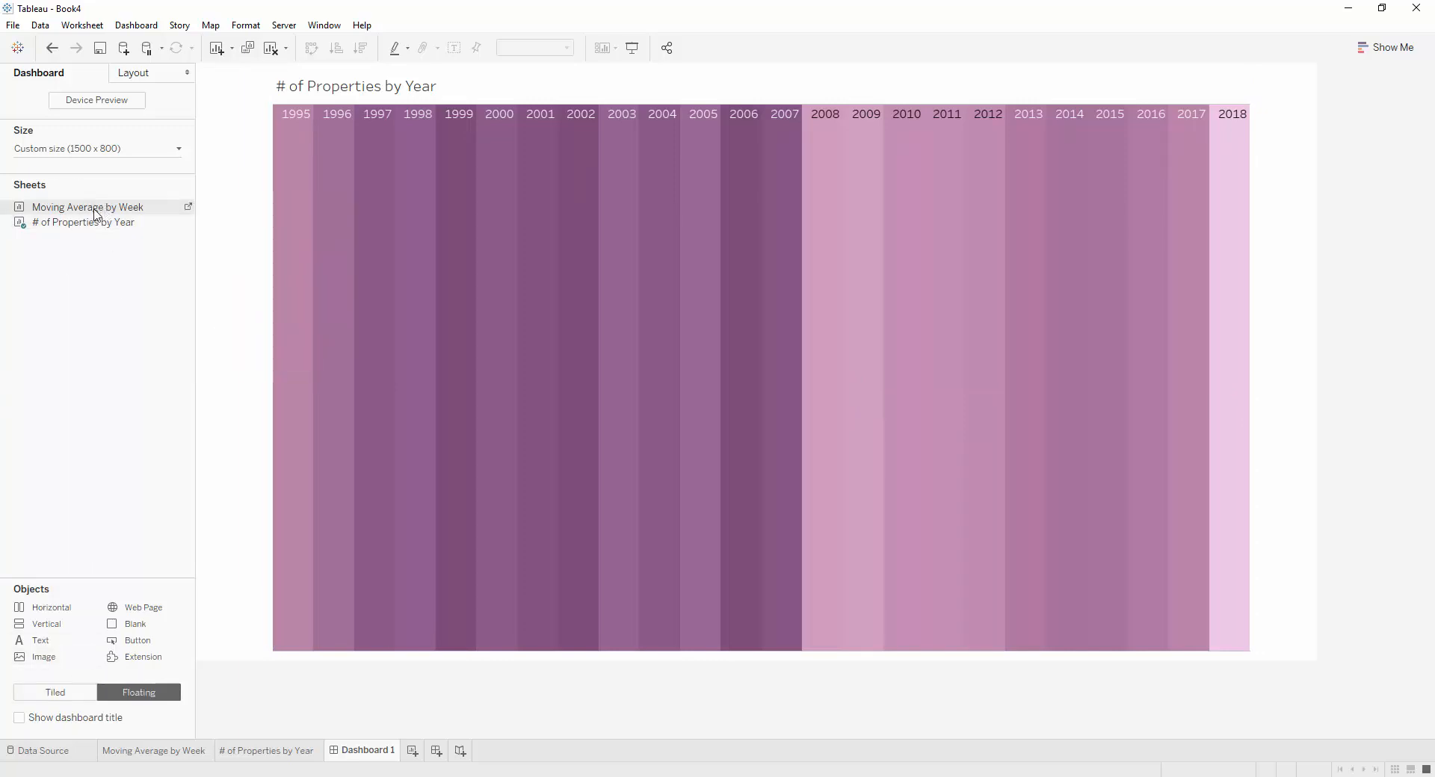
{"action": "left_click_drag", "start_coordinate": [96, 215], "coordinate": [1253, 659]}
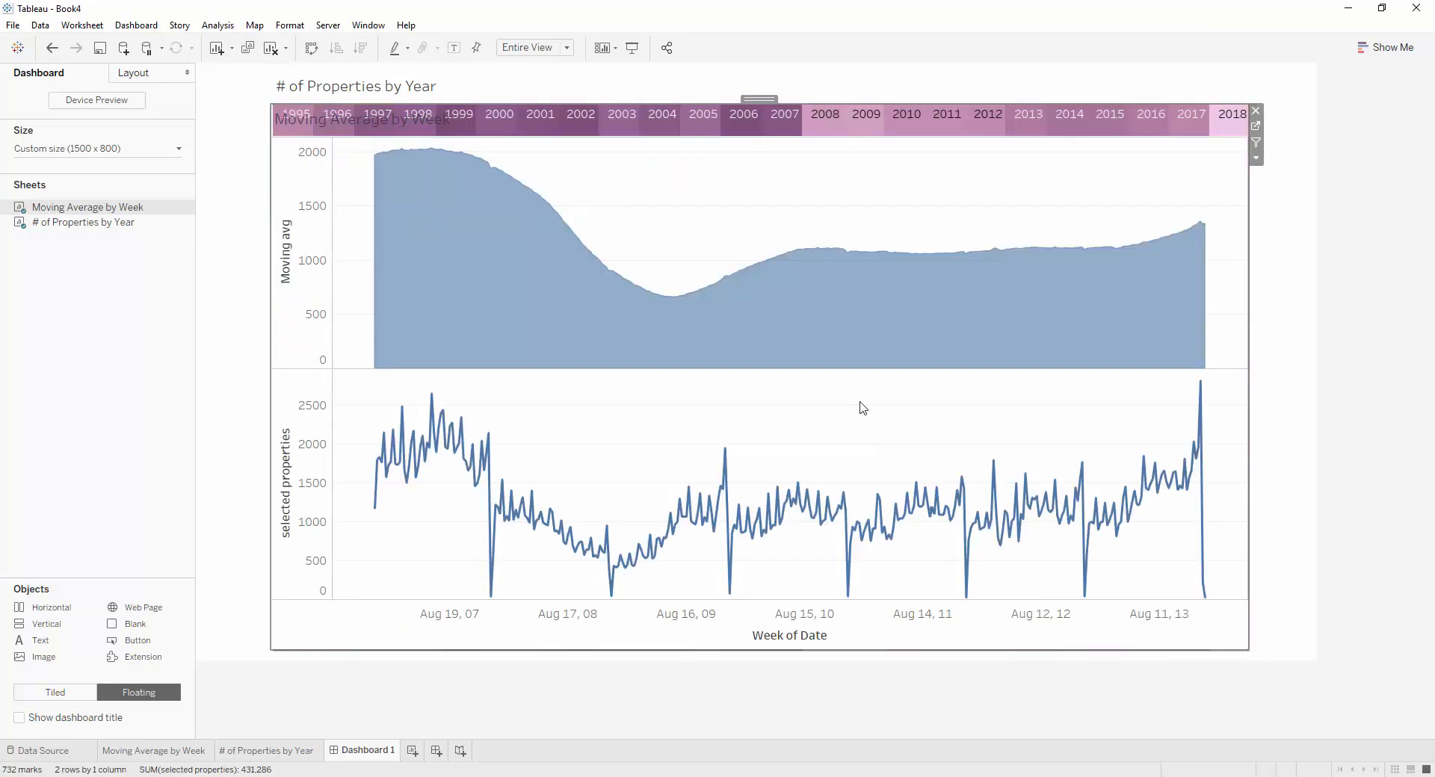
{"action": "right_click", "coordinate": [810, 192]}
{"action": "left_click", "coordinate": [865, 254]}
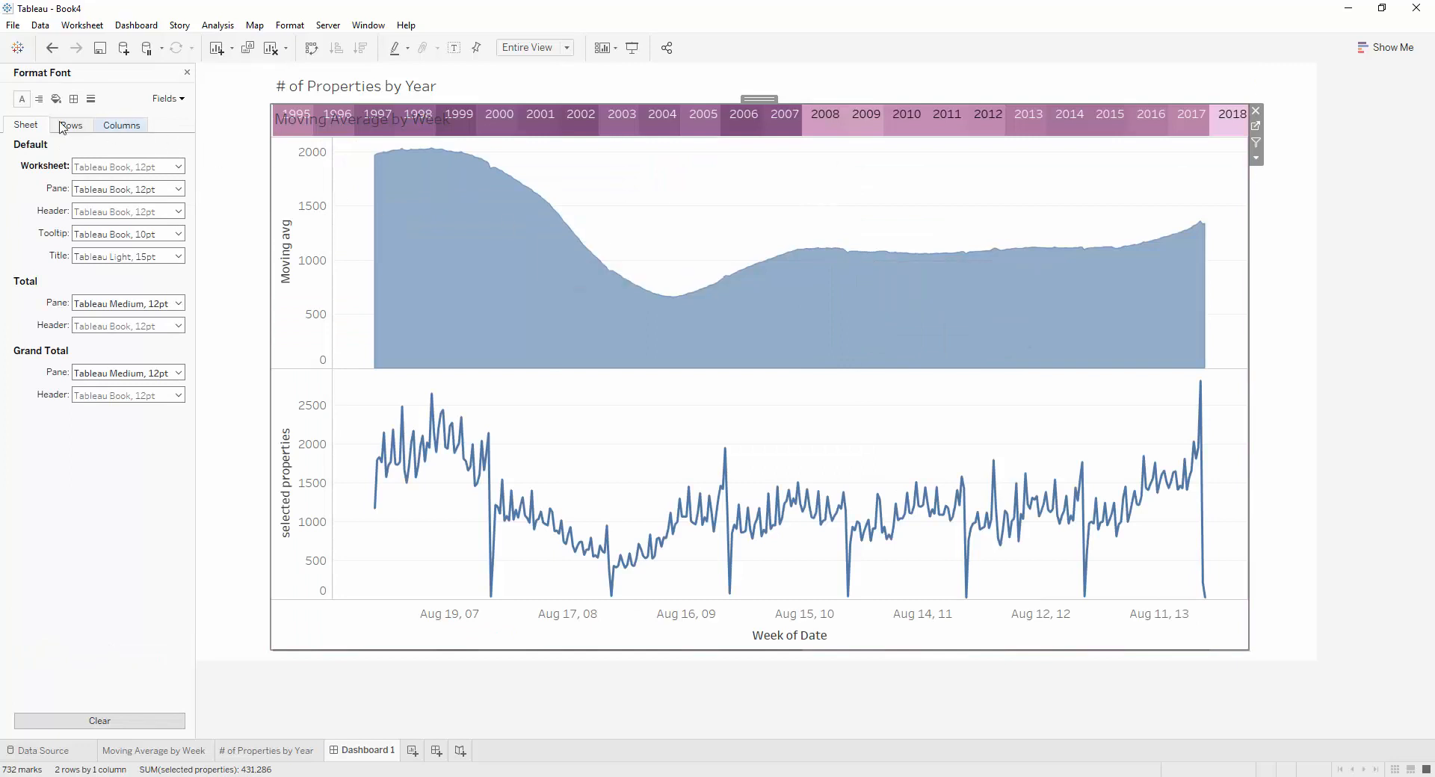
{"action": "left_click", "coordinate": [56, 98]}
{"action": "left_click", "coordinate": [106, 165]}
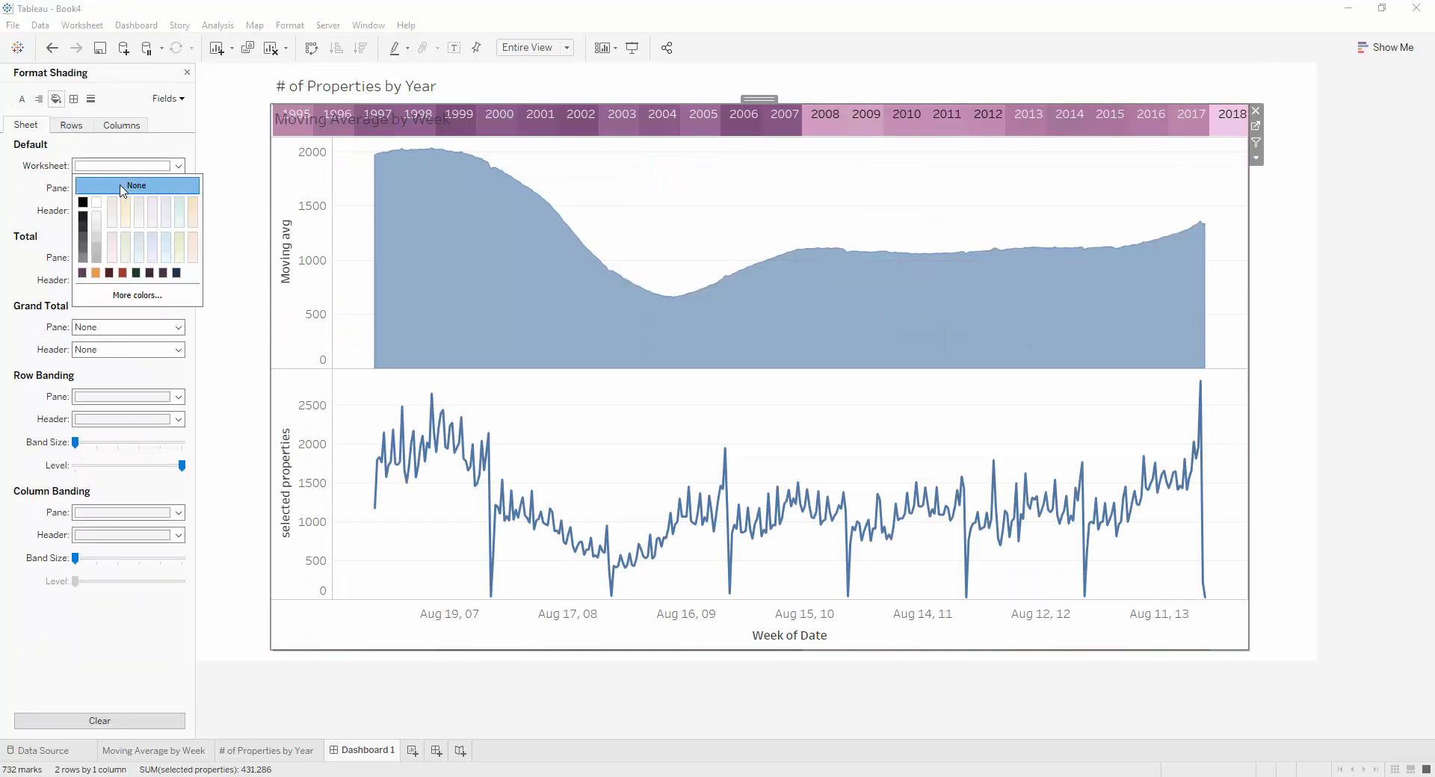
{"action": "left_click", "coordinate": [122, 188]}
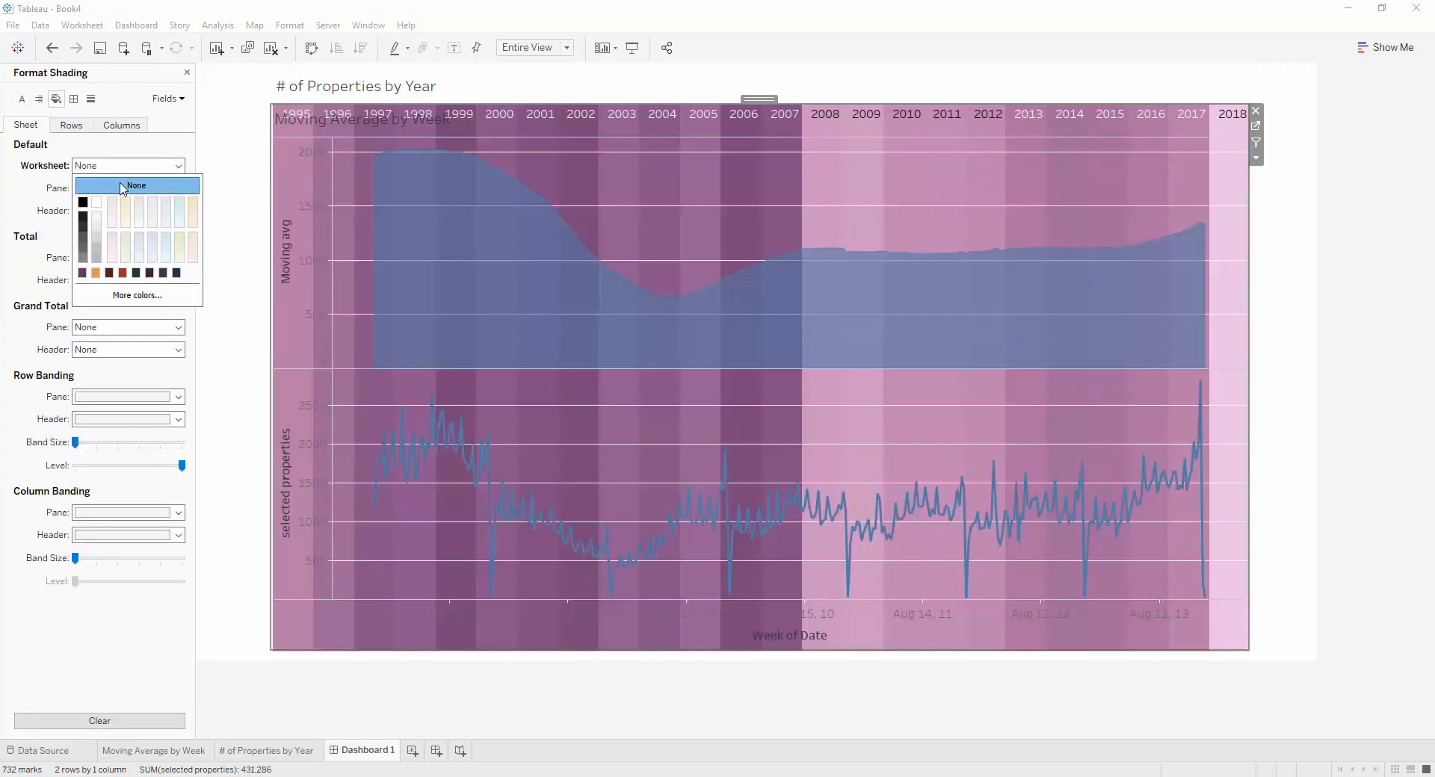
Set the row grid lines of the floating Moving Average by Week chart to None and widen the chart past both sides of the timeline
{"action": "left_click", "coordinate": [90, 99]}
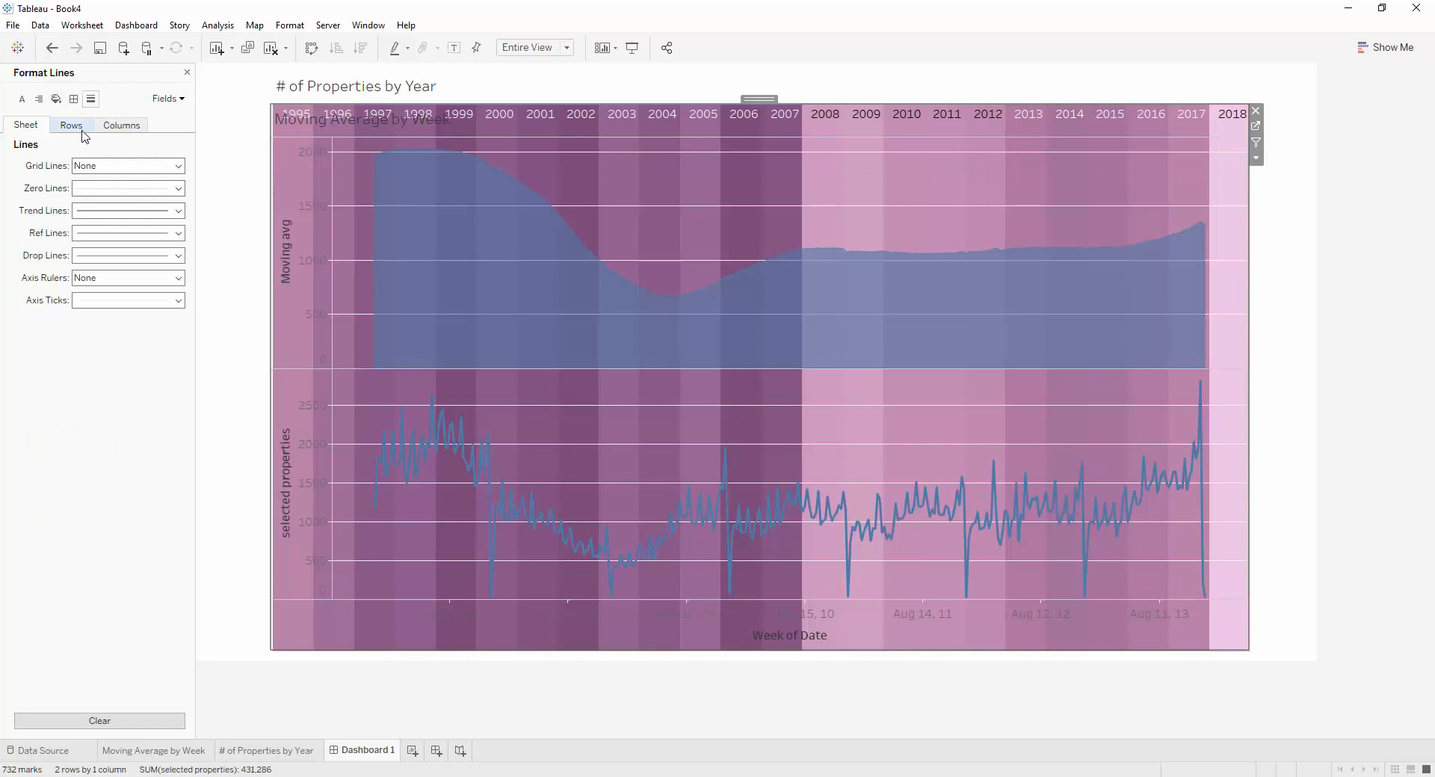
{"action": "left_click", "coordinate": [82, 127]}
{"action": "left_click", "coordinate": [105, 166]}
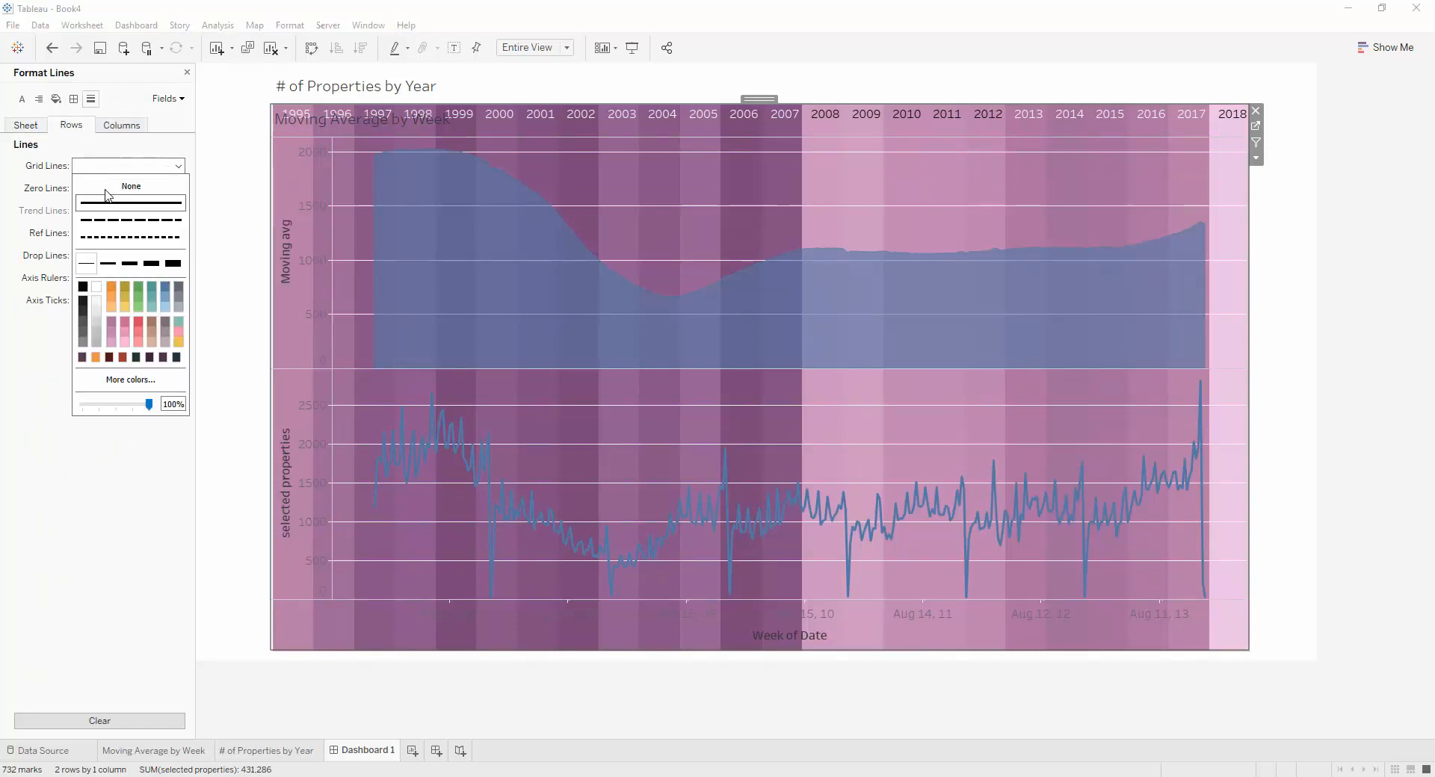
{"action": "left_click", "coordinate": [109, 187]}
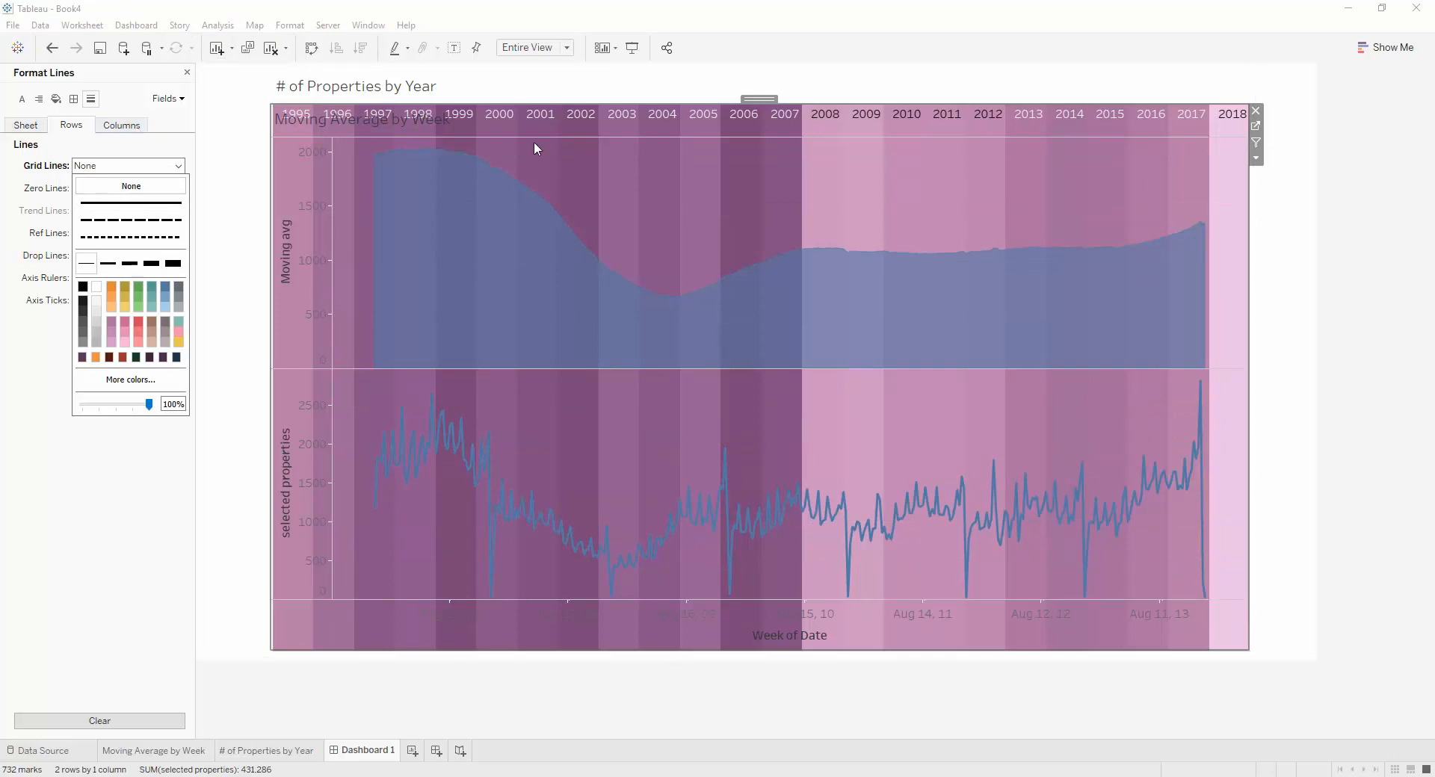
{"action": "left_click", "coordinate": [580, 170]}
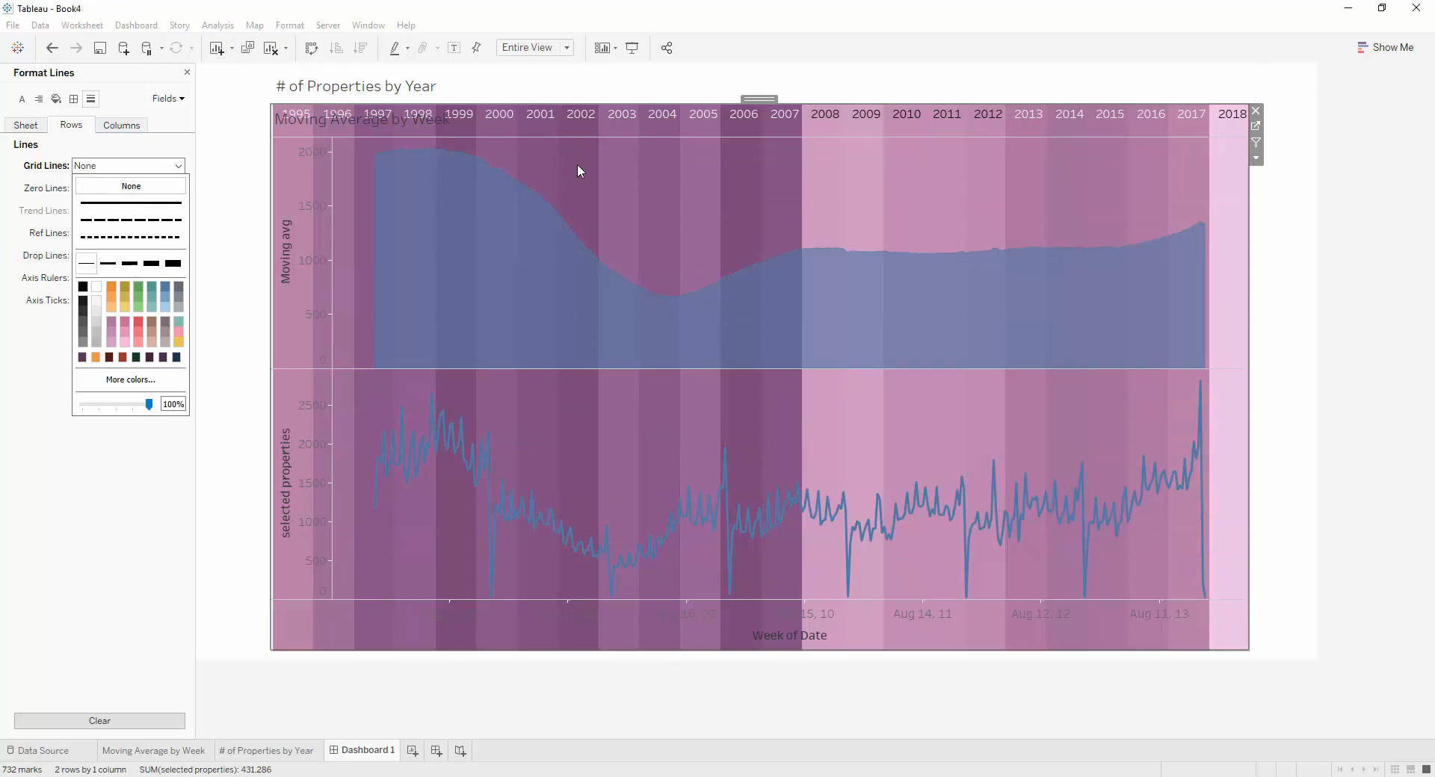
{"action": "left_click", "coordinate": [187, 72]}
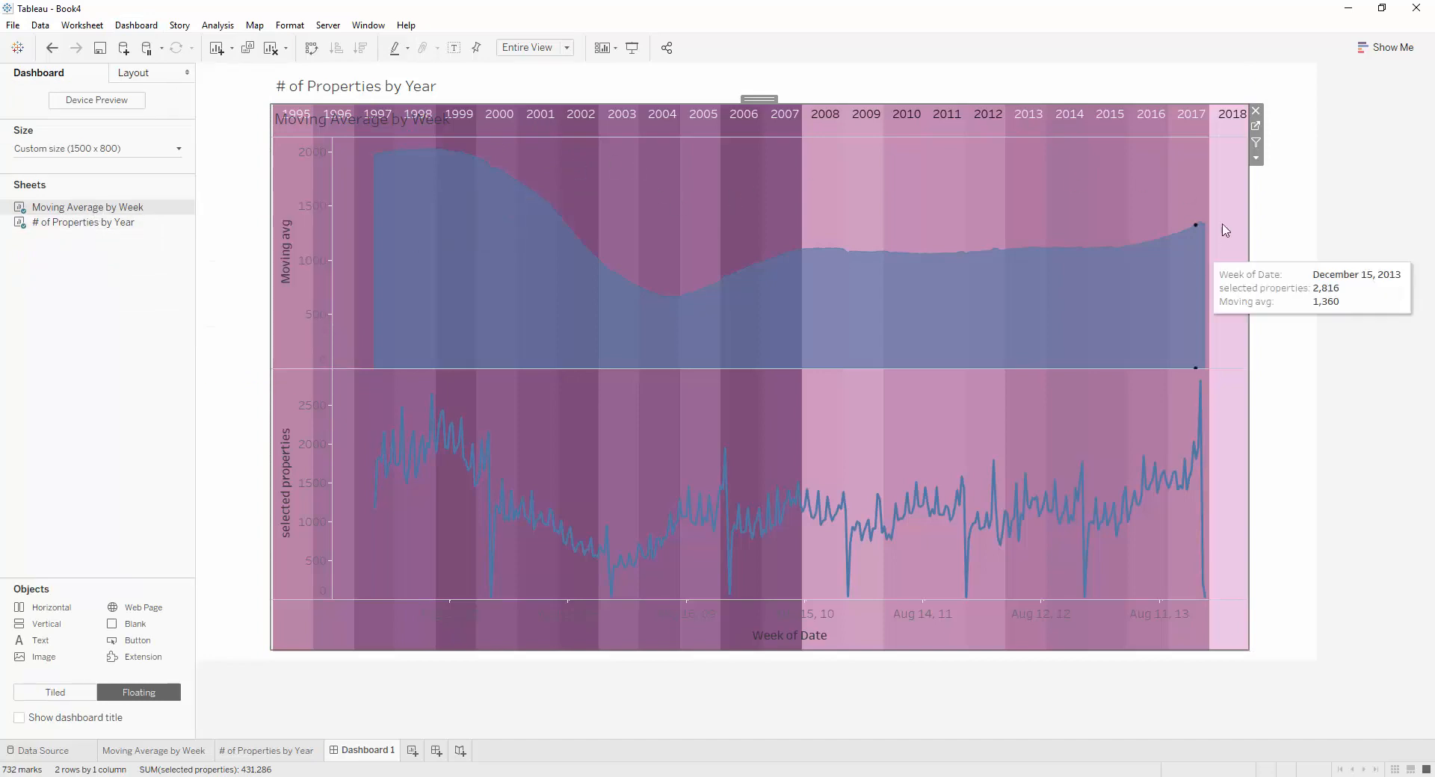
{"action": "left_click_drag", "start_coordinate": [1249, 229], "coordinate": [1288, 240]}
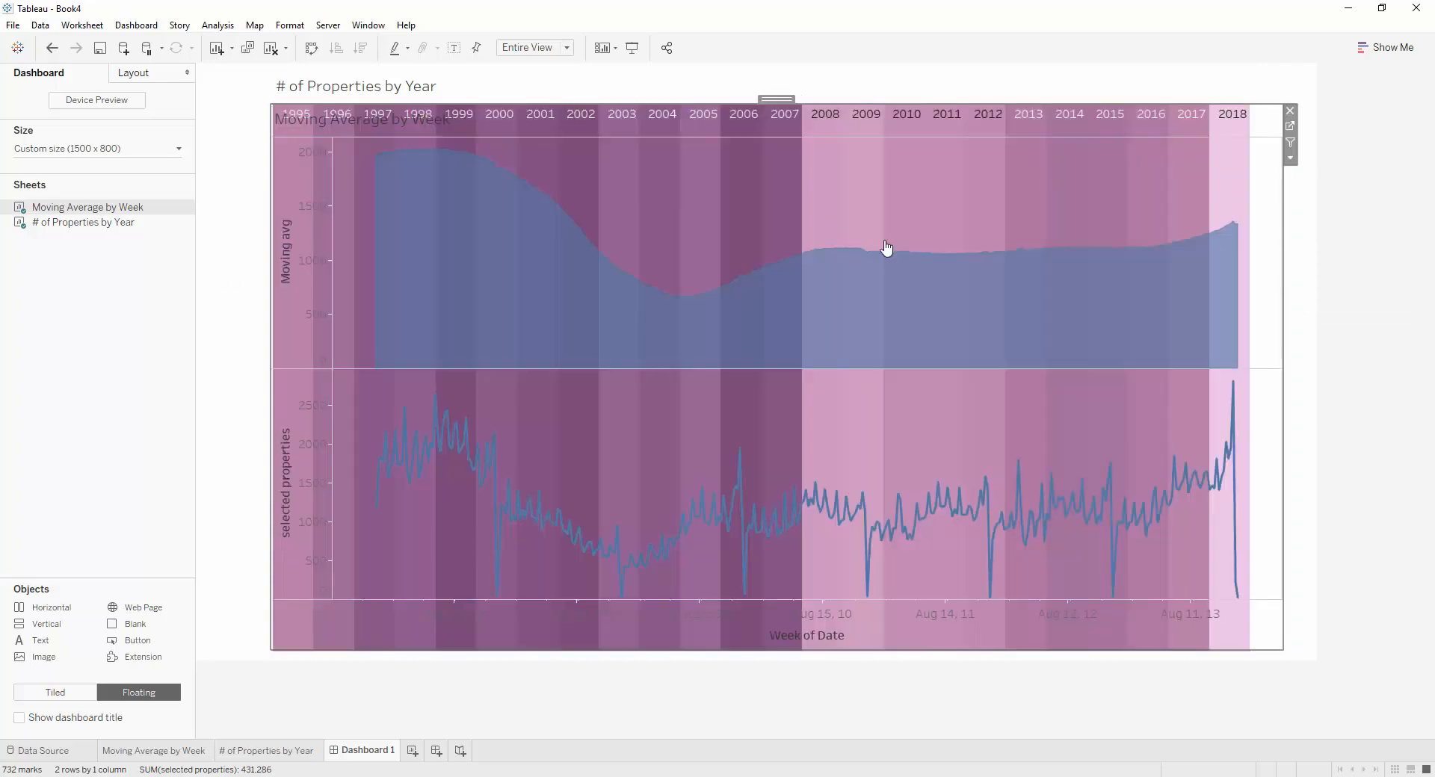
{"action": "left_click_drag", "start_coordinate": [268, 197], "coordinate": [212, 200]}
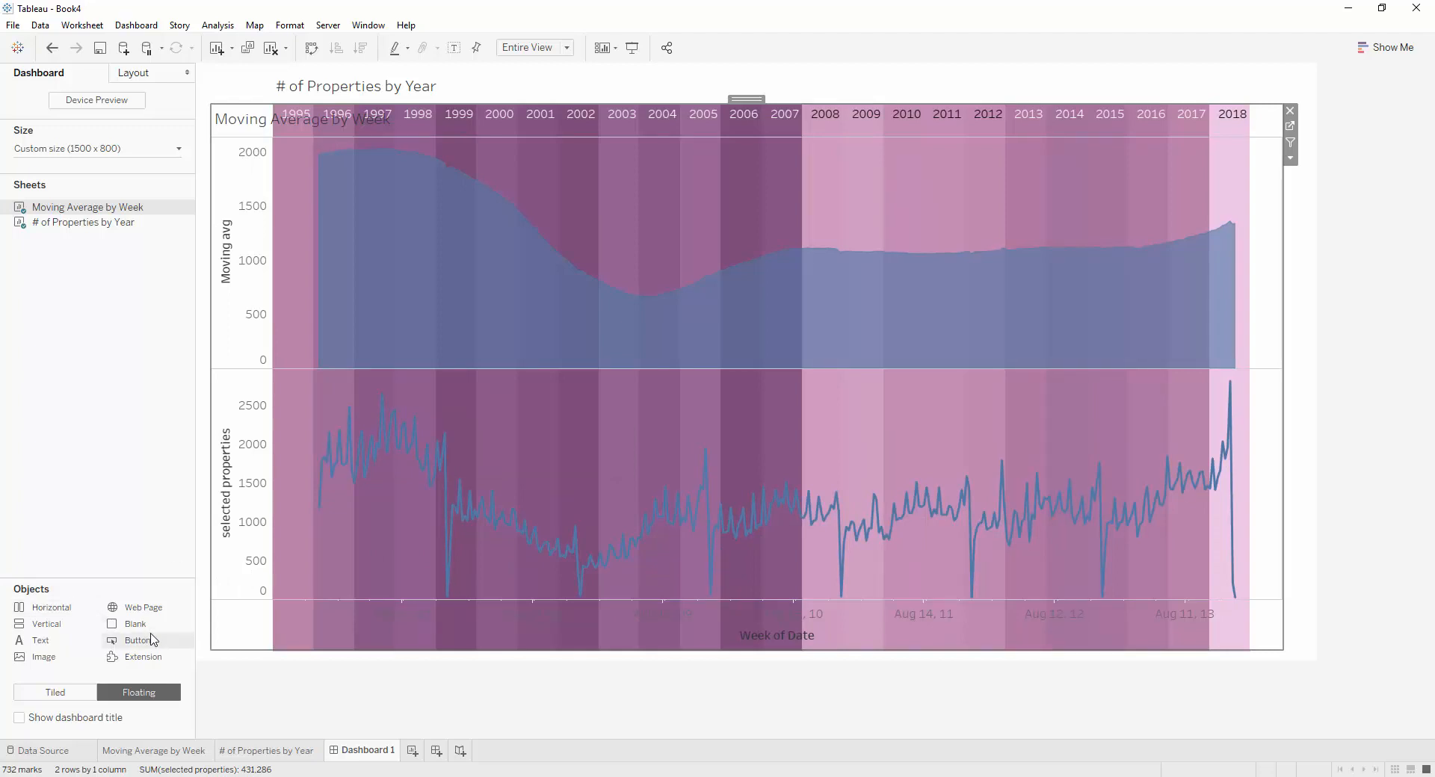
Place a tiled blank object beneath the year timeline, spanning the full width of the dashboard
{"action": "left_click_drag", "start_coordinate": [146, 627], "coordinate": [86, 689]}
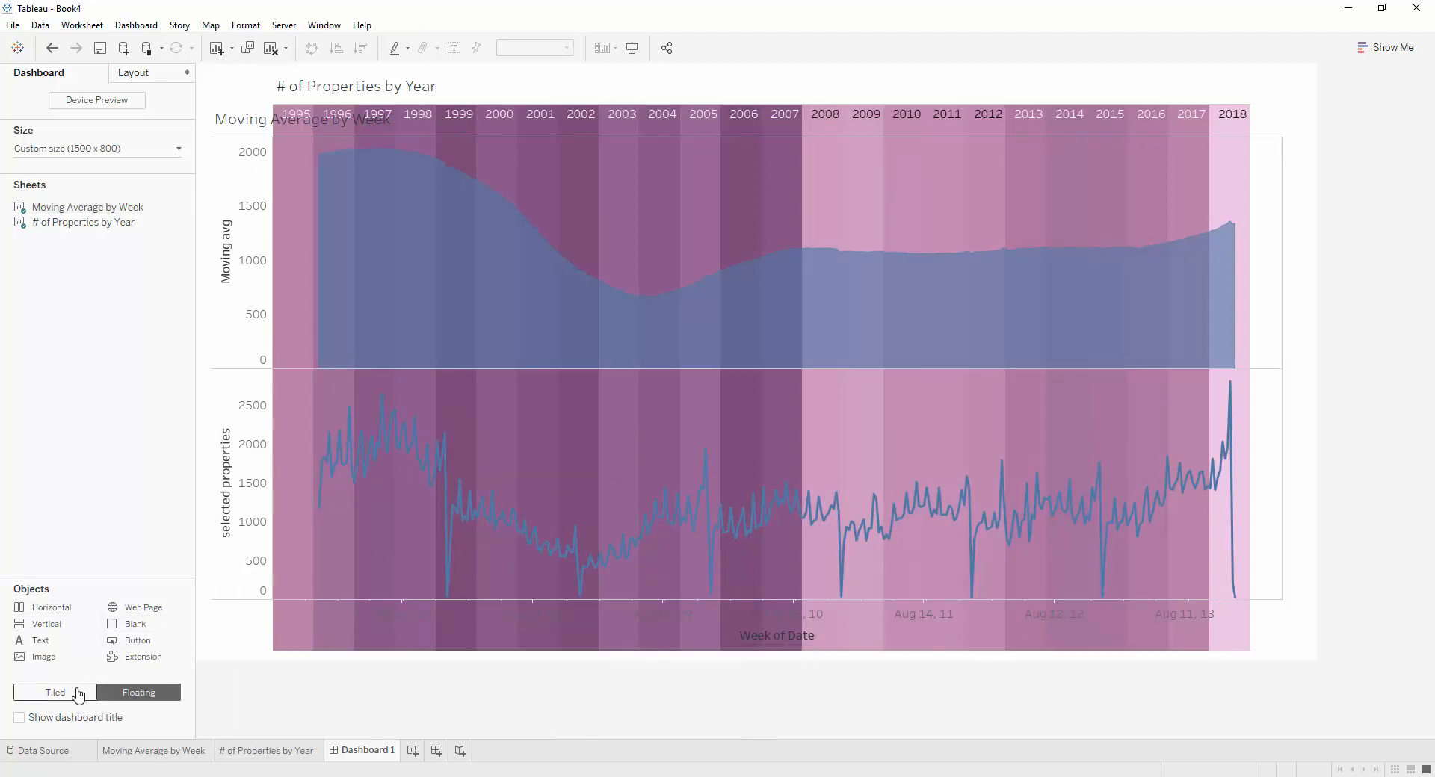
{"action": "left_click", "coordinate": [78, 694]}
{"action": "left_click_drag", "start_coordinate": [160, 628], "coordinate": [589, 660]}
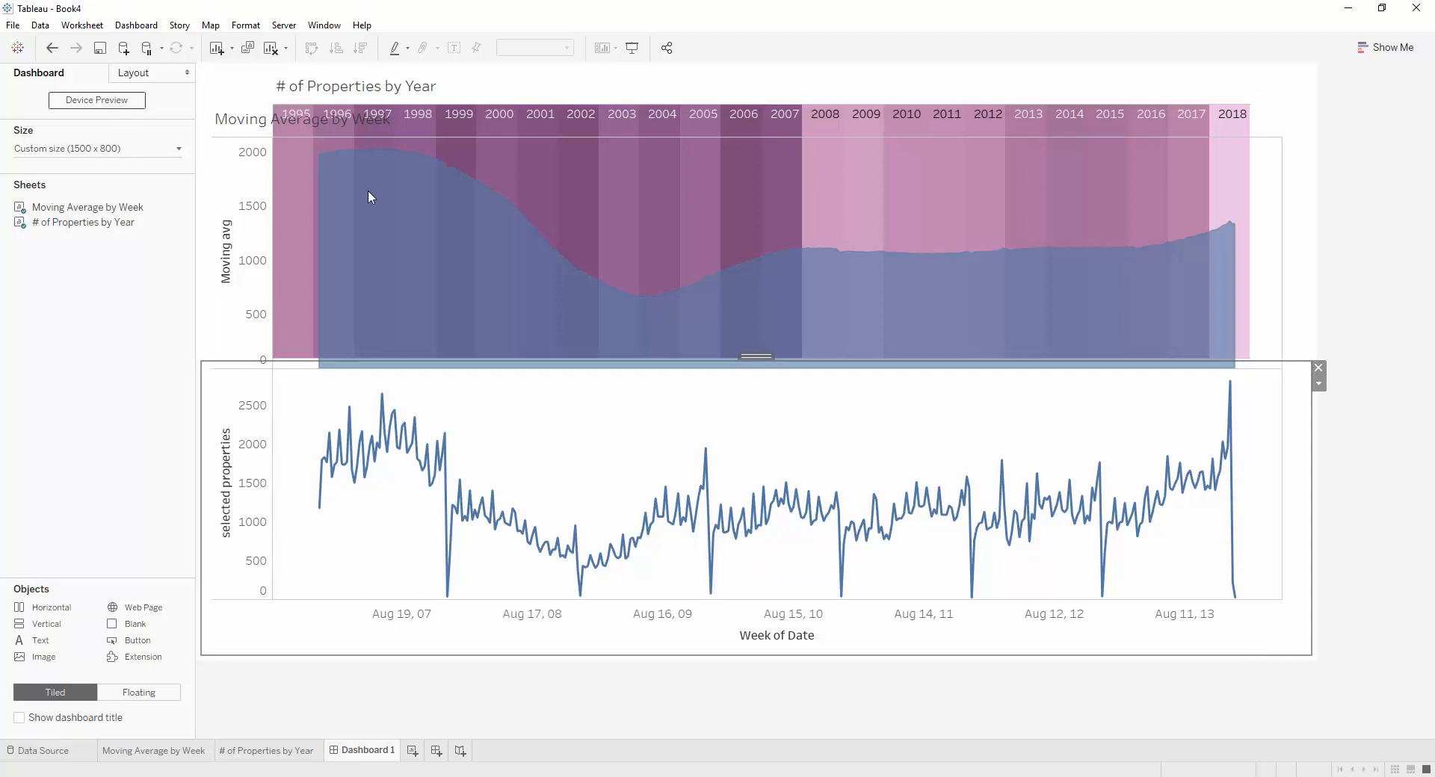
{"action": "left_click", "coordinate": [49, 50]}
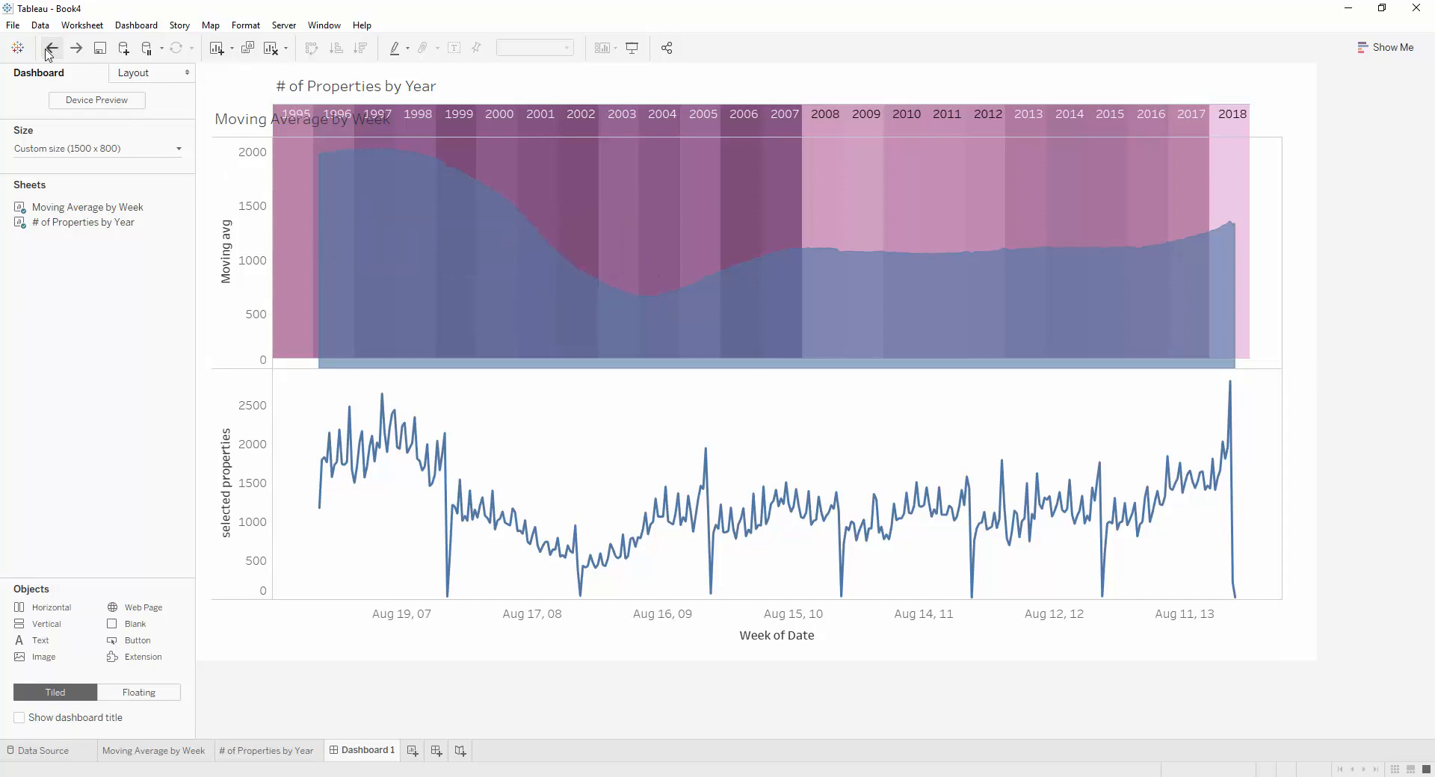
{"action": "left_click_drag", "start_coordinate": [125, 629], "coordinate": [647, 663]}
{"action": "left_click_drag", "start_coordinate": [657, 662], "coordinate": [676, 662]}
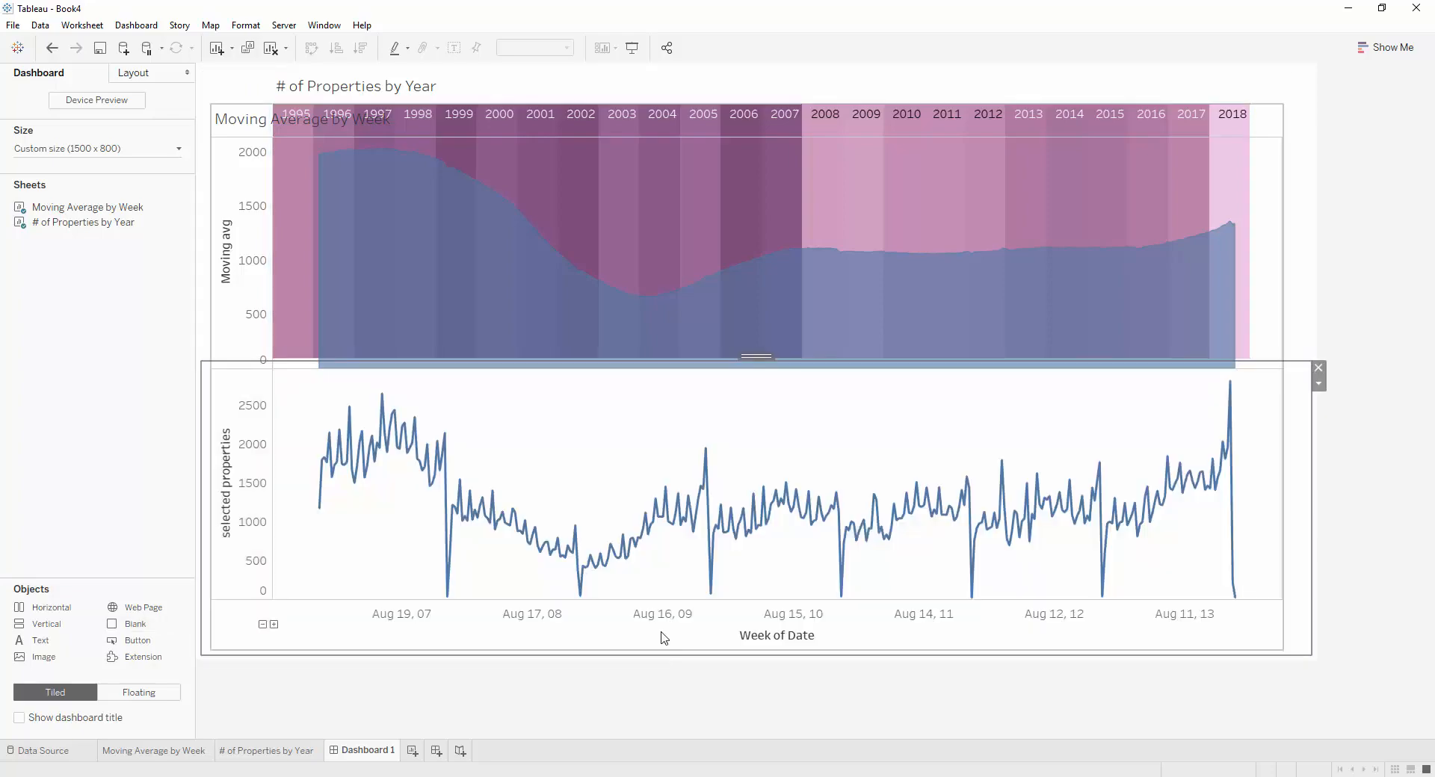
Reduce the height of the blank beneath the timeline until the coloured year bands end at the chart's date axis
{"action": "left_click", "coordinate": [640, 296]}
{"action": "left_click", "coordinate": [1300, 424]}
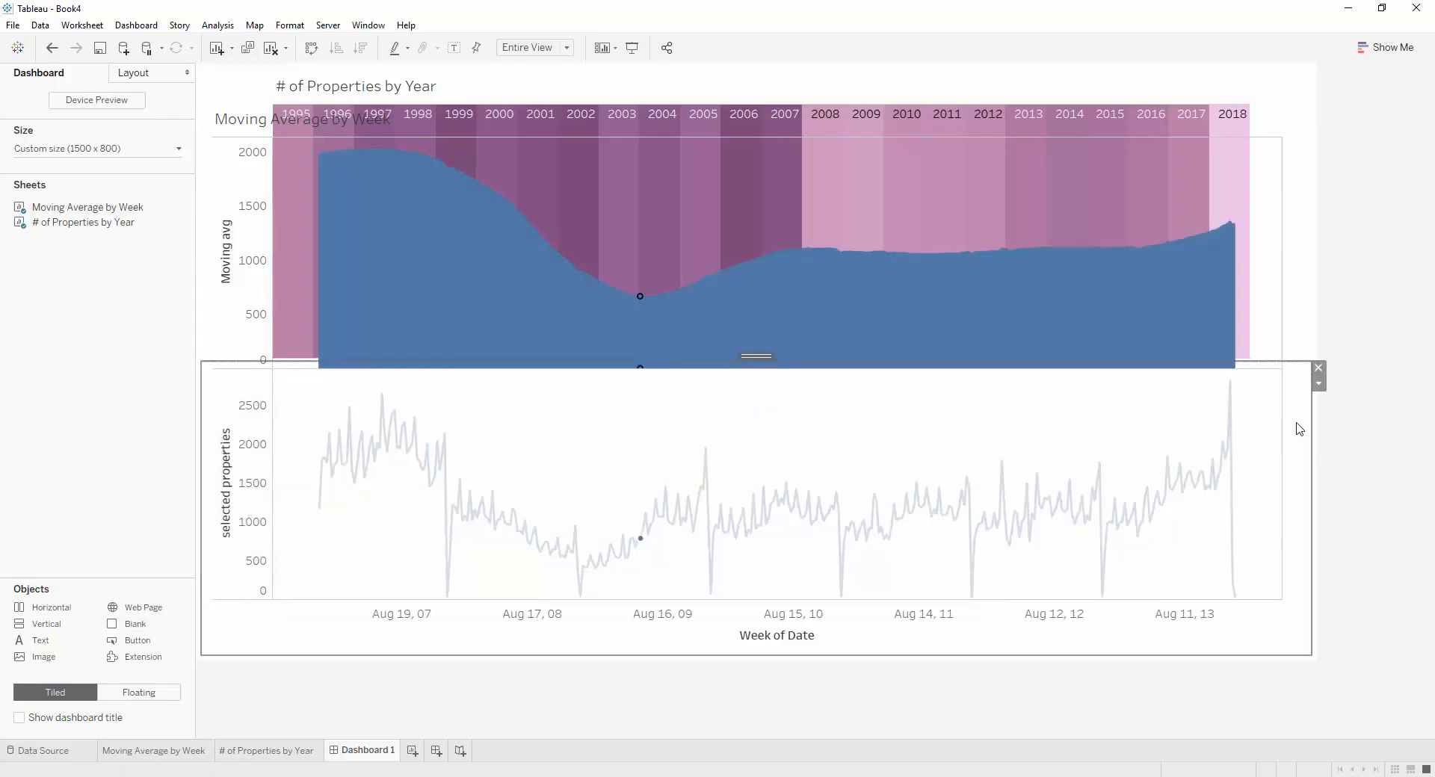
{"action": "left_click_drag", "start_coordinate": [1259, 362], "coordinate": [1245, 619]}
{"action": "left_click", "coordinate": [1298, 616]}
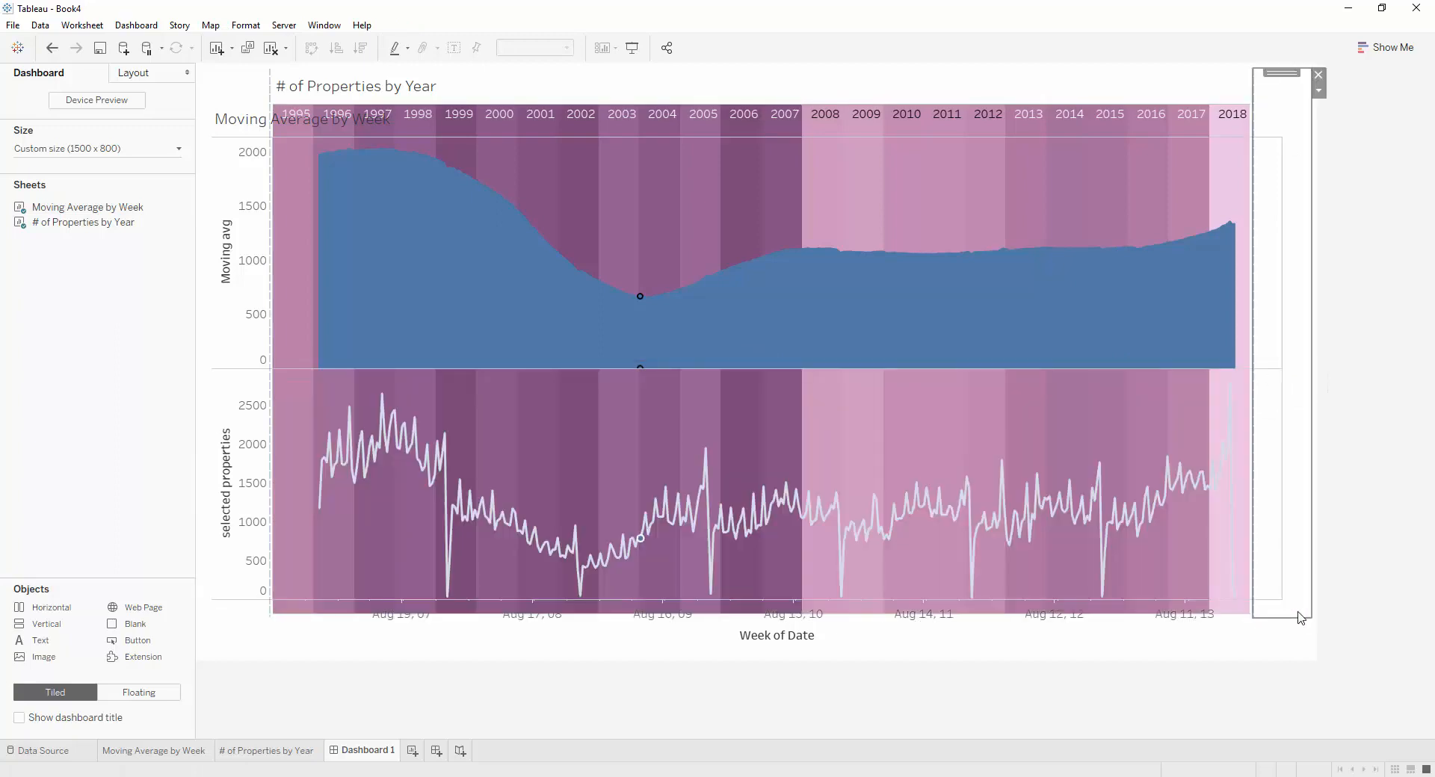
{"action": "left_click", "coordinate": [1296, 642]}
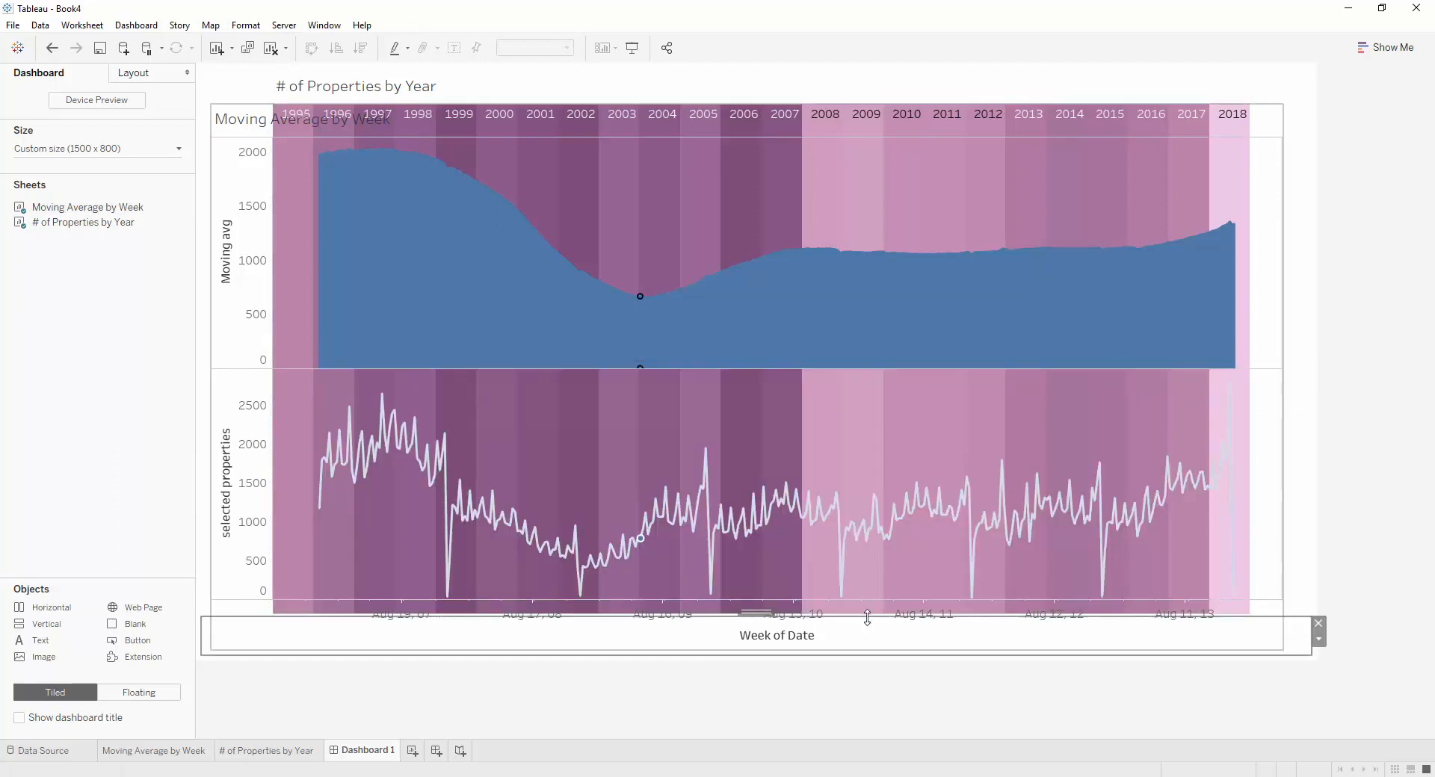
{"action": "left_click_drag", "start_coordinate": [867, 618], "coordinate": [868, 611]}
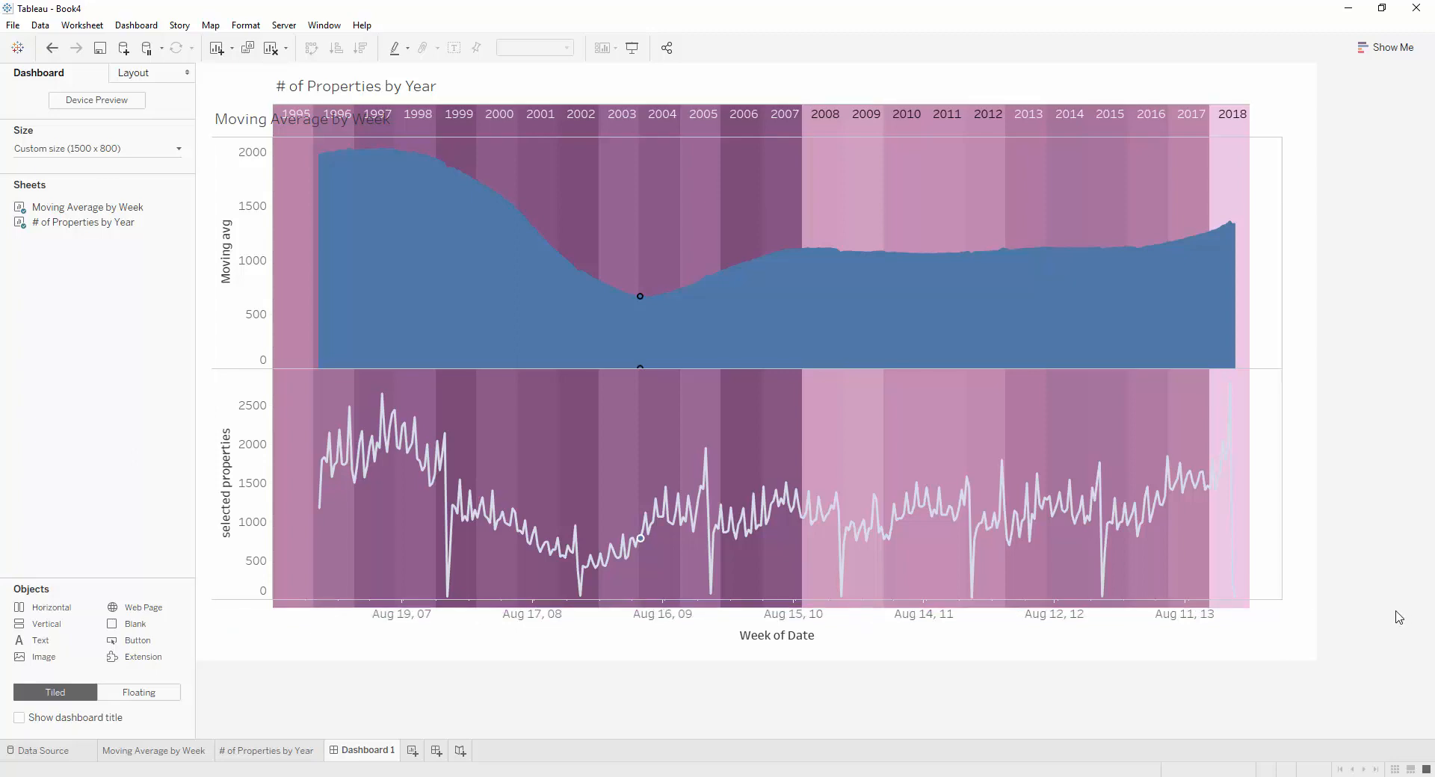
{"action": "left_click", "coordinate": [1285, 607]}
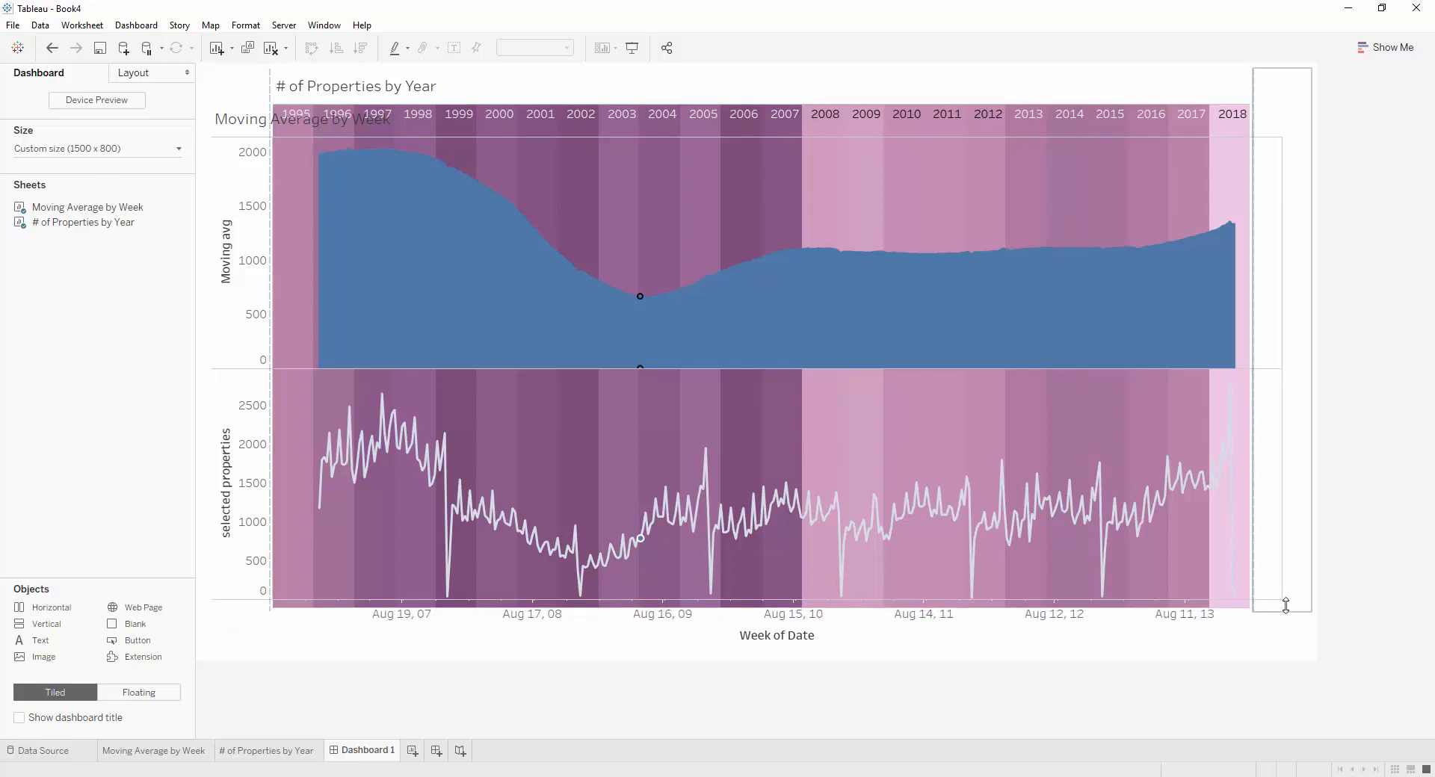
{"action": "left_click", "coordinate": [1304, 630]}
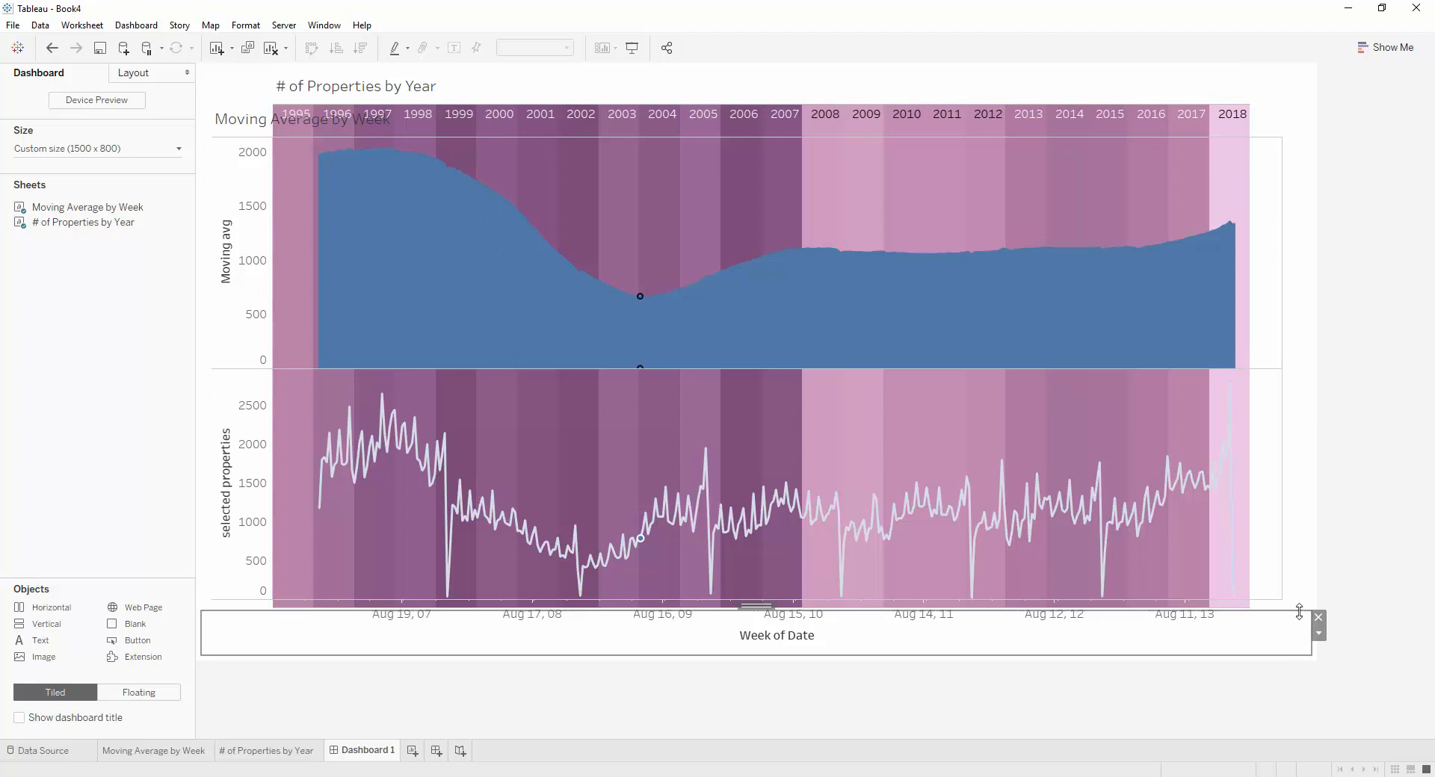
{"action": "left_click", "coordinate": [1347, 611]}
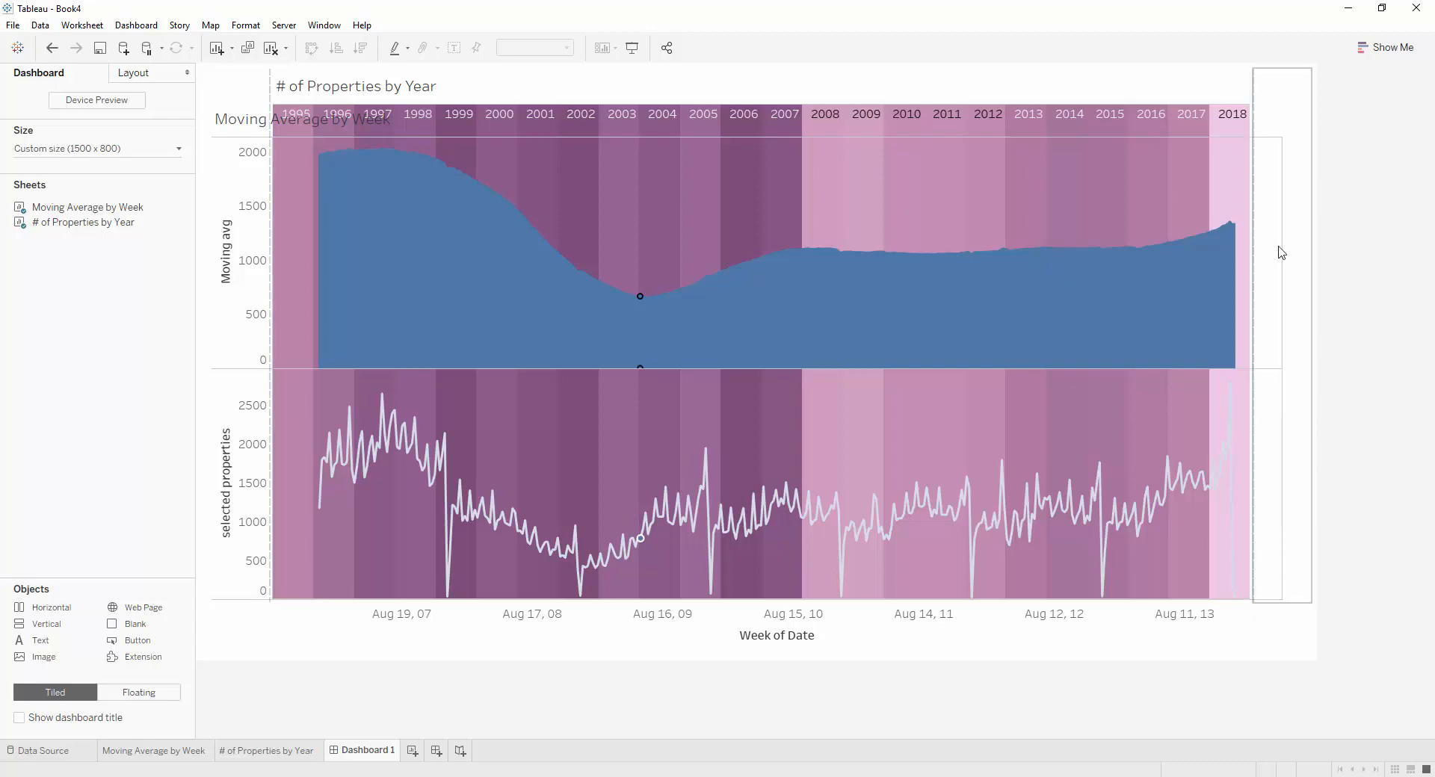
On the Moving Average by Week sheet, colour both the Moving avg area and the selected properties line white
{"action": "left_click", "coordinate": [174, 755]}
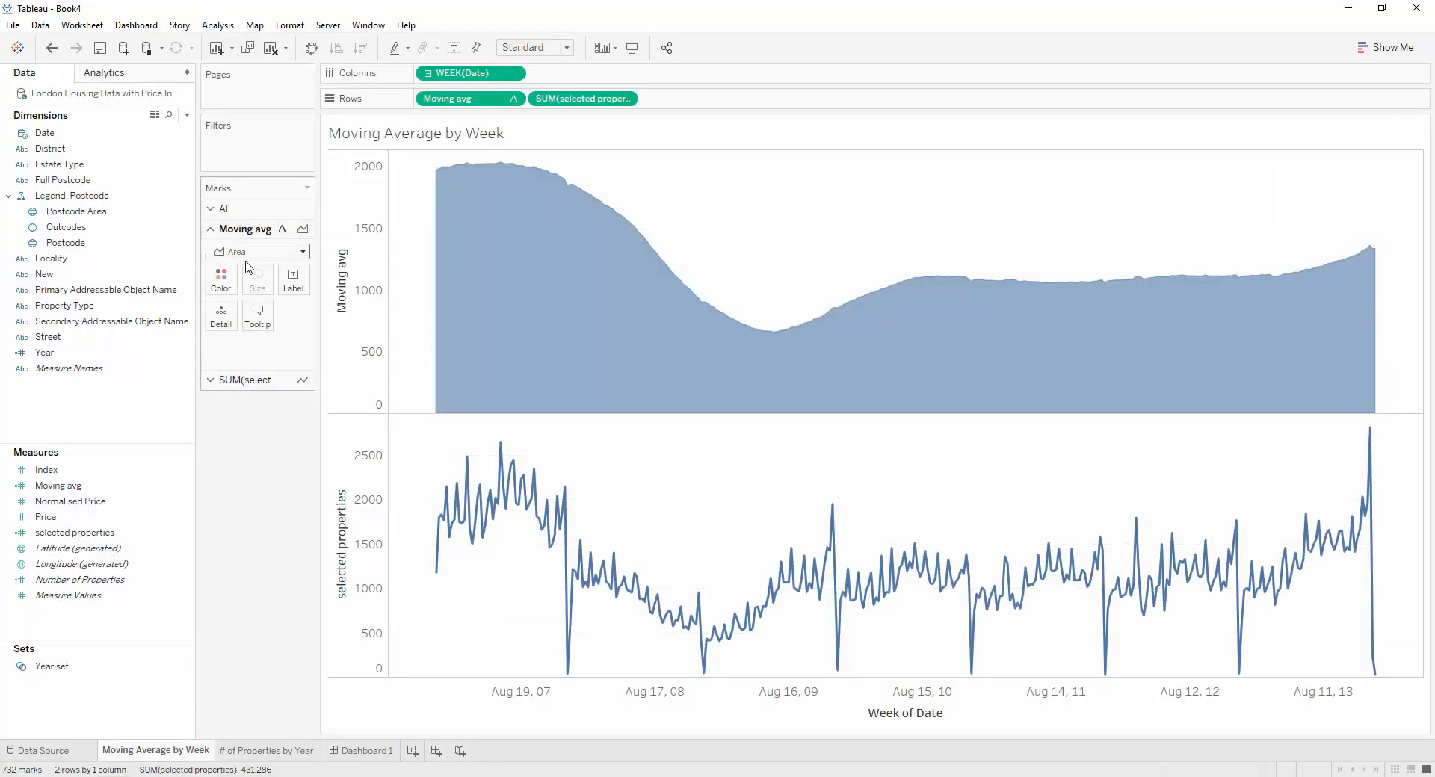
{"action": "left_click", "coordinate": [221, 279]}
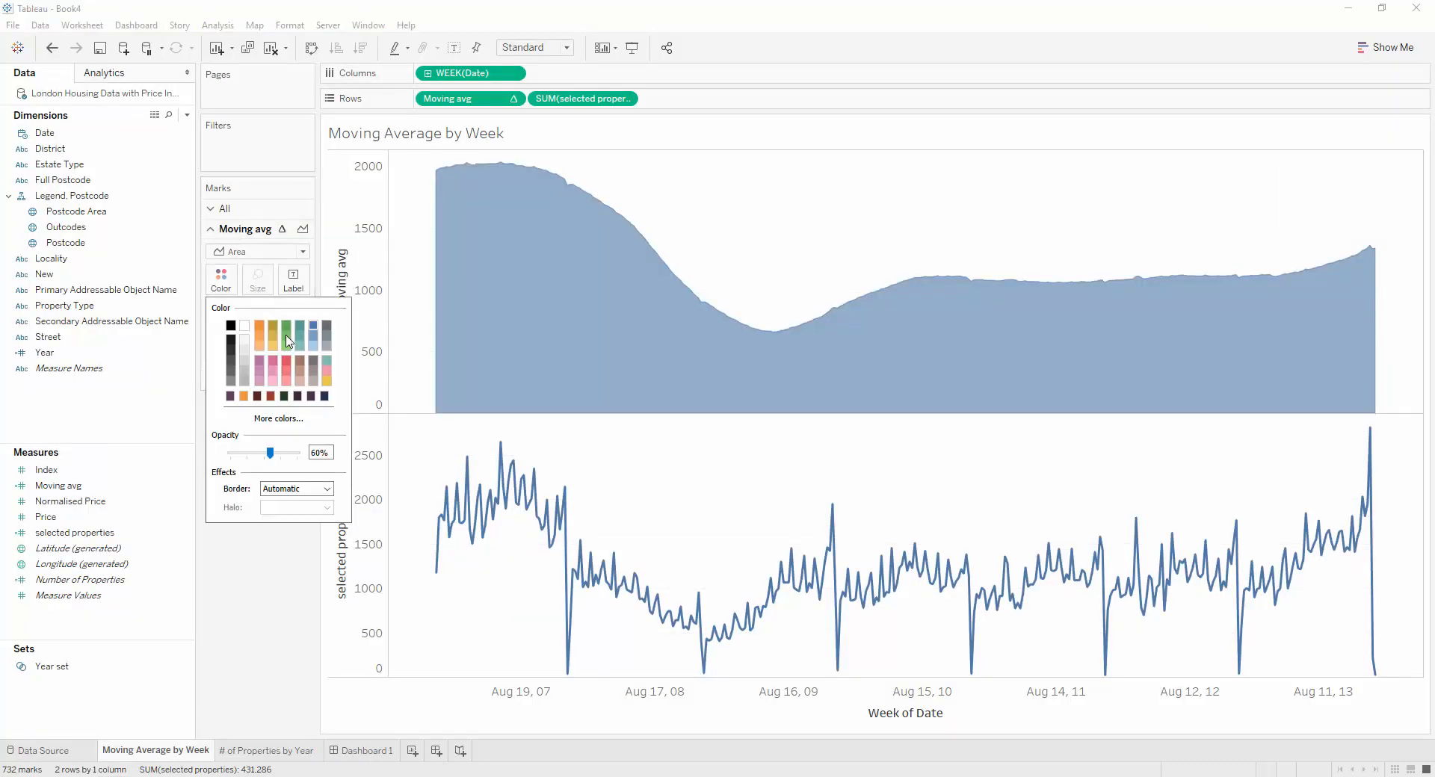
{"action": "left_click", "coordinate": [246, 329]}
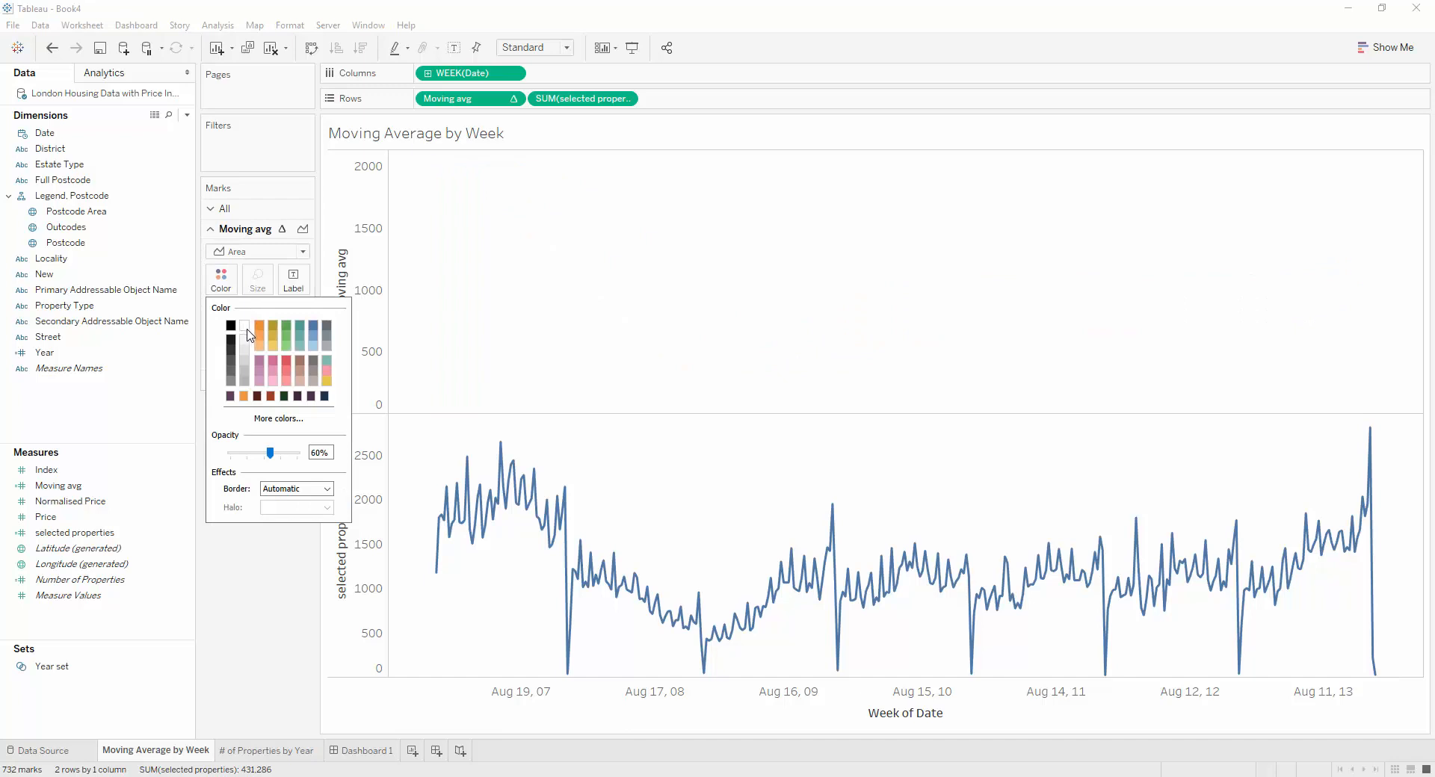
{"action": "left_click", "coordinate": [474, 326]}
{"action": "left_click", "coordinate": [243, 382]}
{"action": "left_click", "coordinate": [220, 299]}
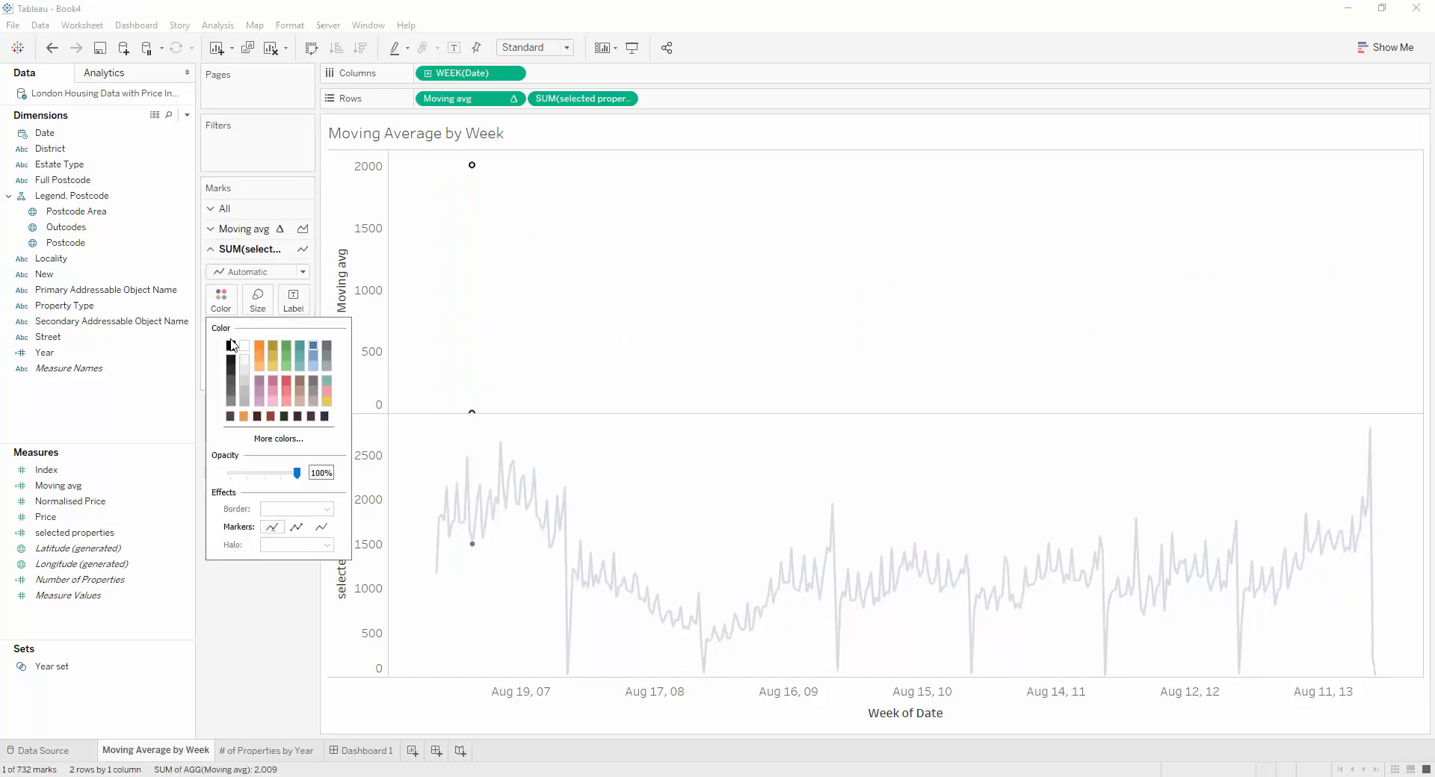
{"action": "left_click", "coordinate": [244, 349]}
On Dashboard 1, hide the Moving Average by Week title and lower the chart's top edge to just below the year labels
{"action": "left_click", "coordinate": [378, 751]}
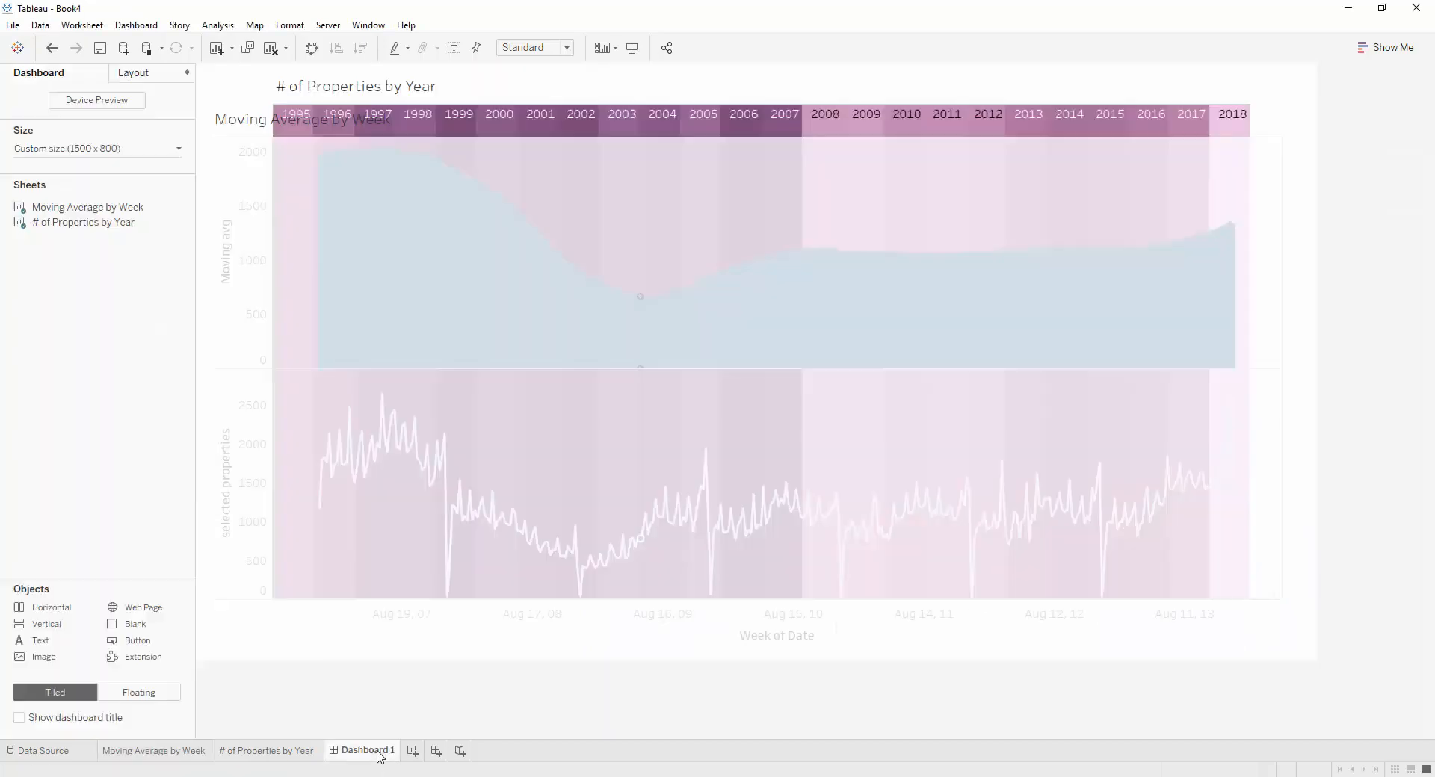
{"action": "right_click", "coordinate": [246, 119]}
{"action": "left_click", "coordinate": [282, 183]}
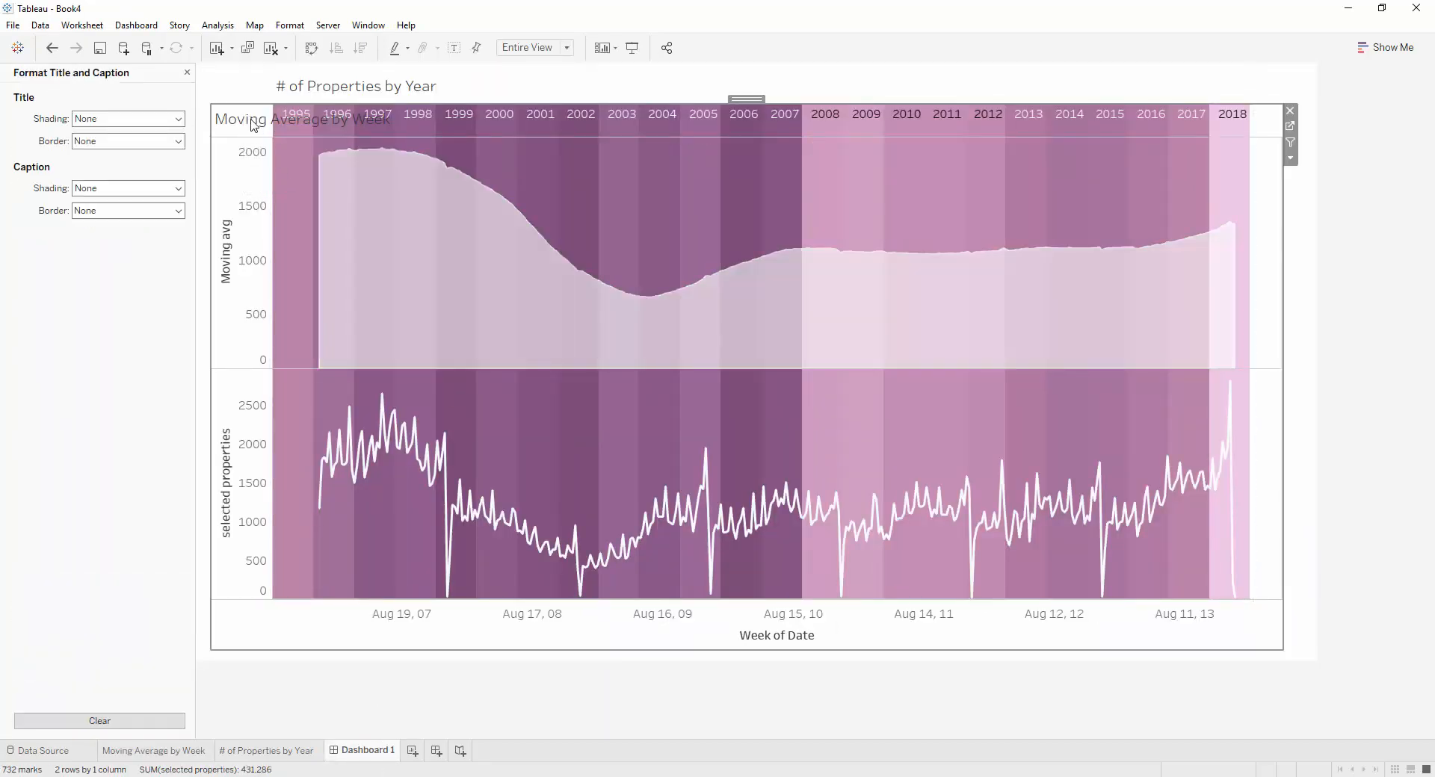
{"action": "right_click", "coordinate": [254, 125]}
{"action": "left_click", "coordinate": [284, 165]}
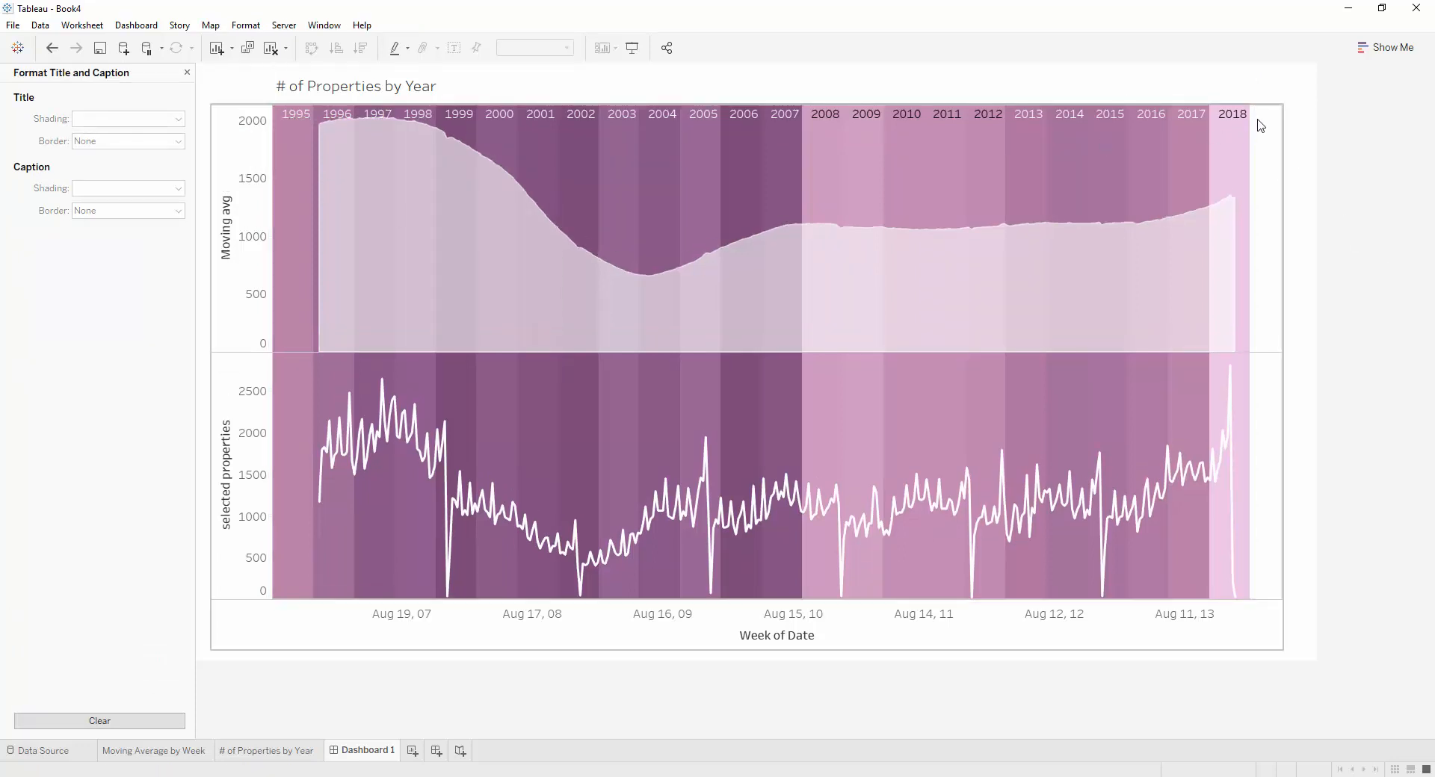
{"action": "left_click_drag", "start_coordinate": [1144, 106], "coordinate": [1145, 138]}
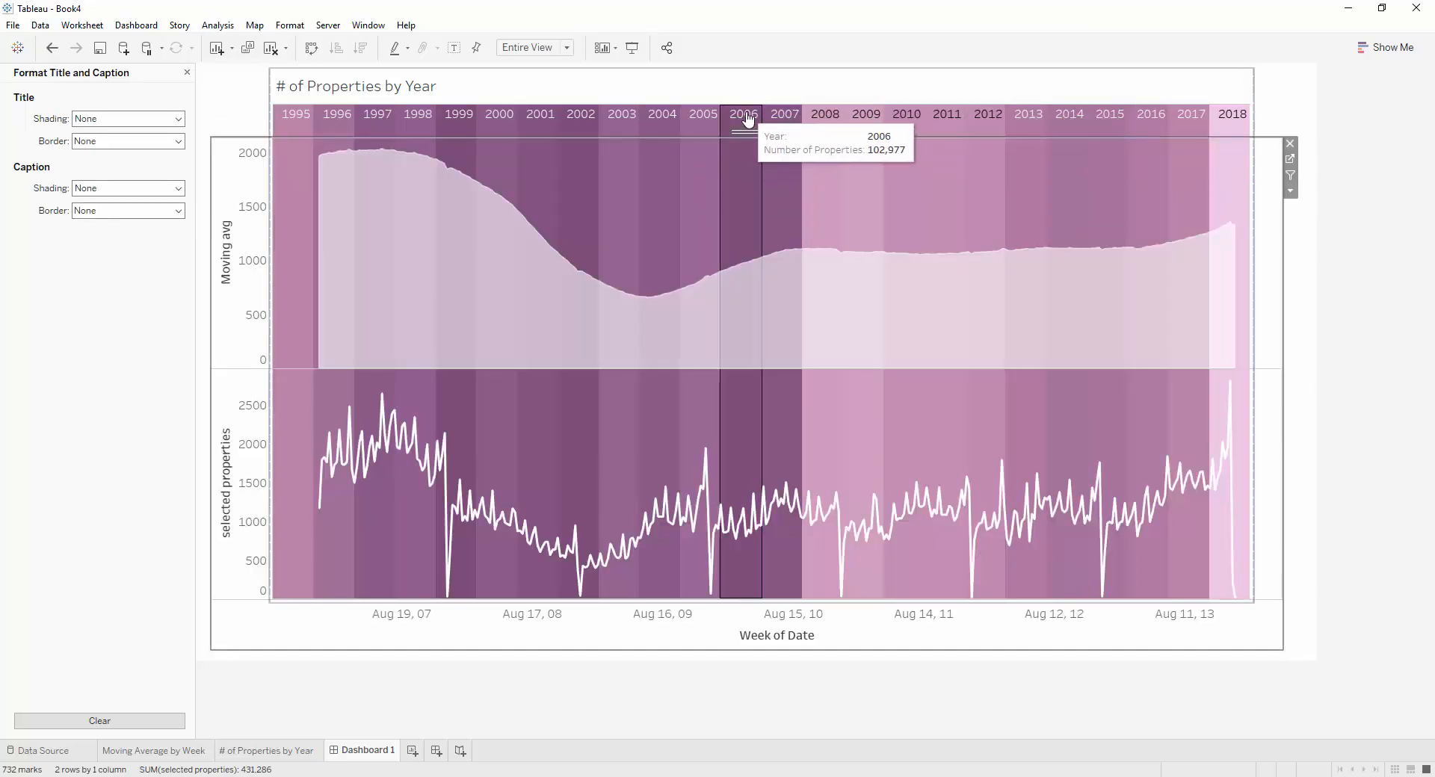
Select the years 2006 to 2009 on the dashboard timeline and filter the # of Properties by Year sheet by Year set
{"action": "left_click_drag", "start_coordinate": [748, 118], "coordinate": [874, 124]}
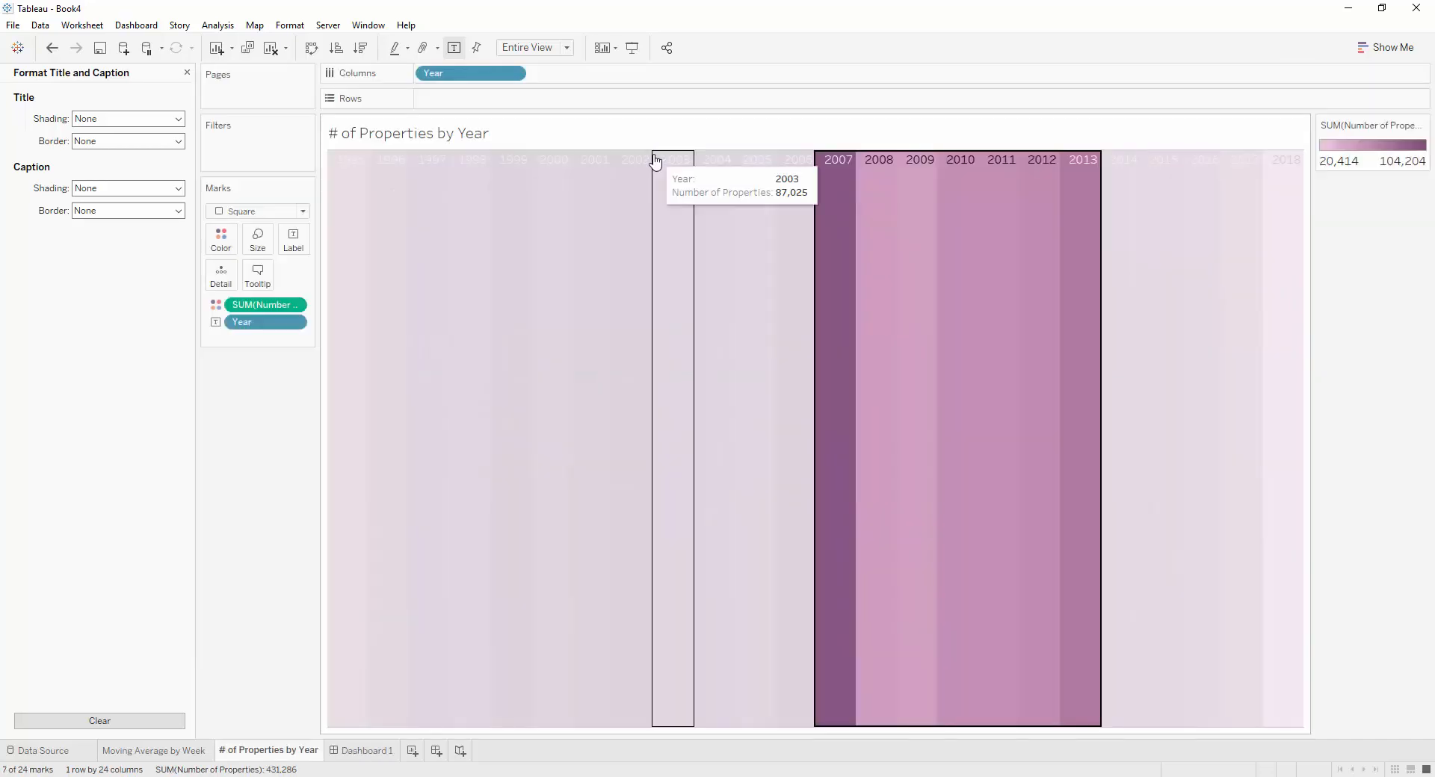
{"action": "left_click", "coordinate": [1260, 89]}
{"action": "left_click", "coordinate": [187, 72]}
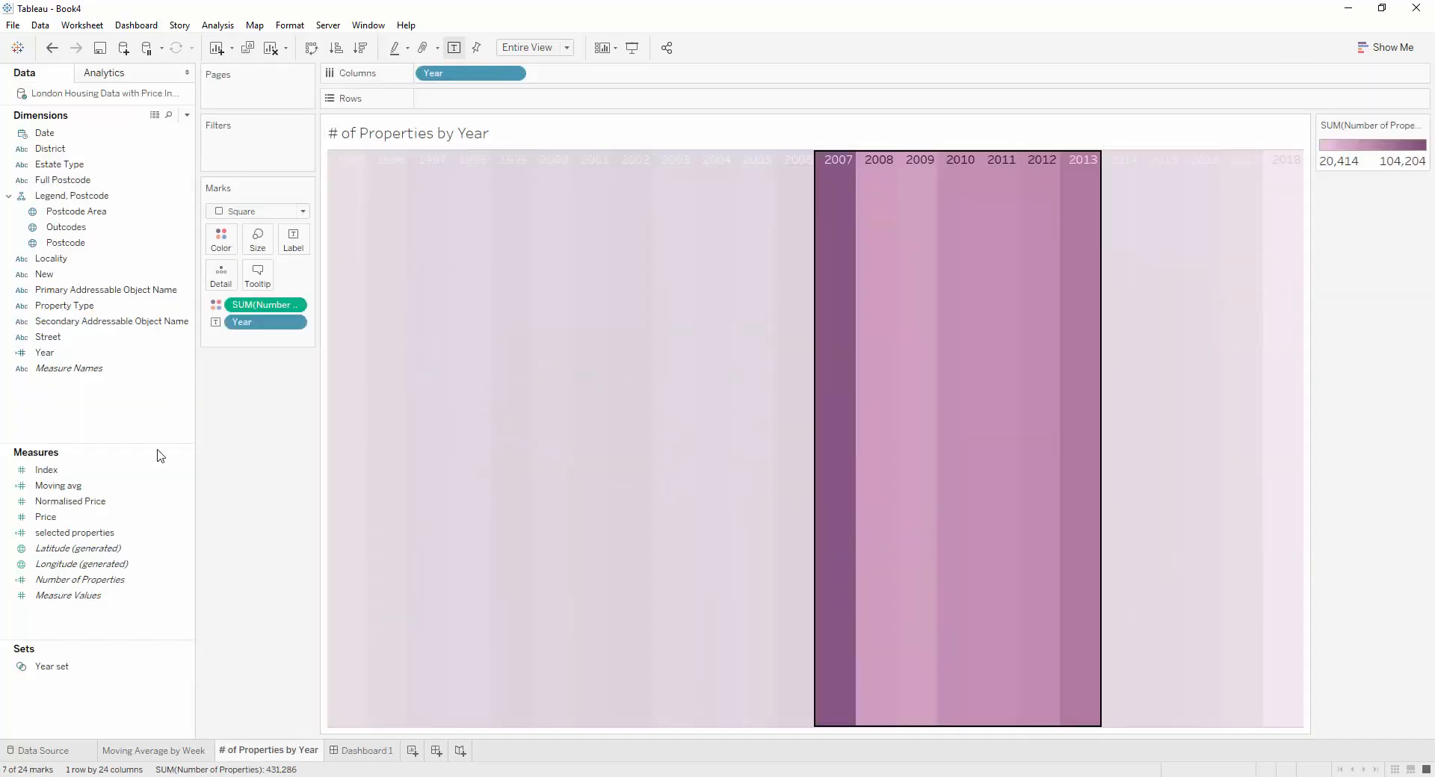
{"action": "left_click_drag", "start_coordinate": [86, 673], "coordinate": [244, 152]}
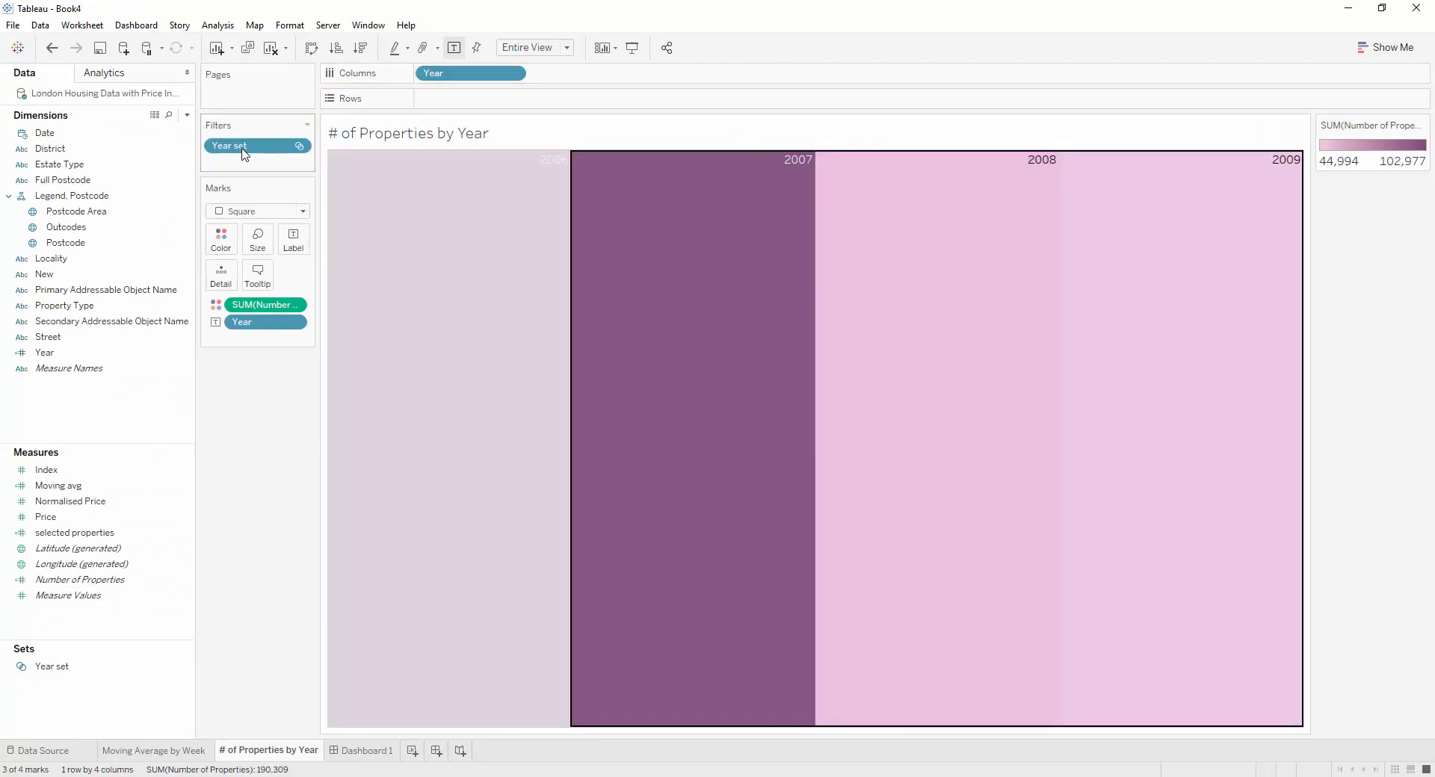
On Dashboard 1, widen the blank before the timeline's first year so the timeline starts where the chart's marks begin
{"action": "left_click", "coordinate": [365, 750]}
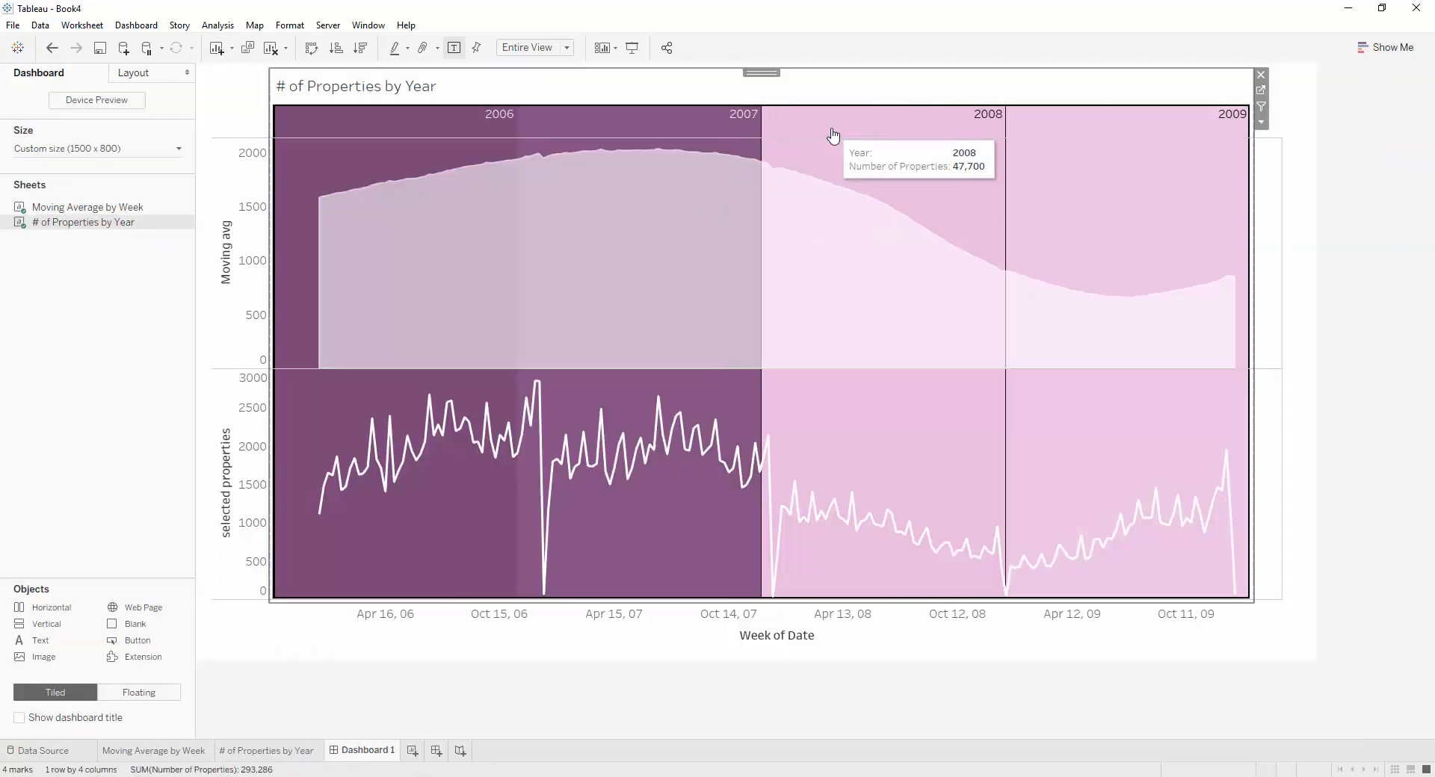
{"action": "left_click", "coordinate": [268, 118]}
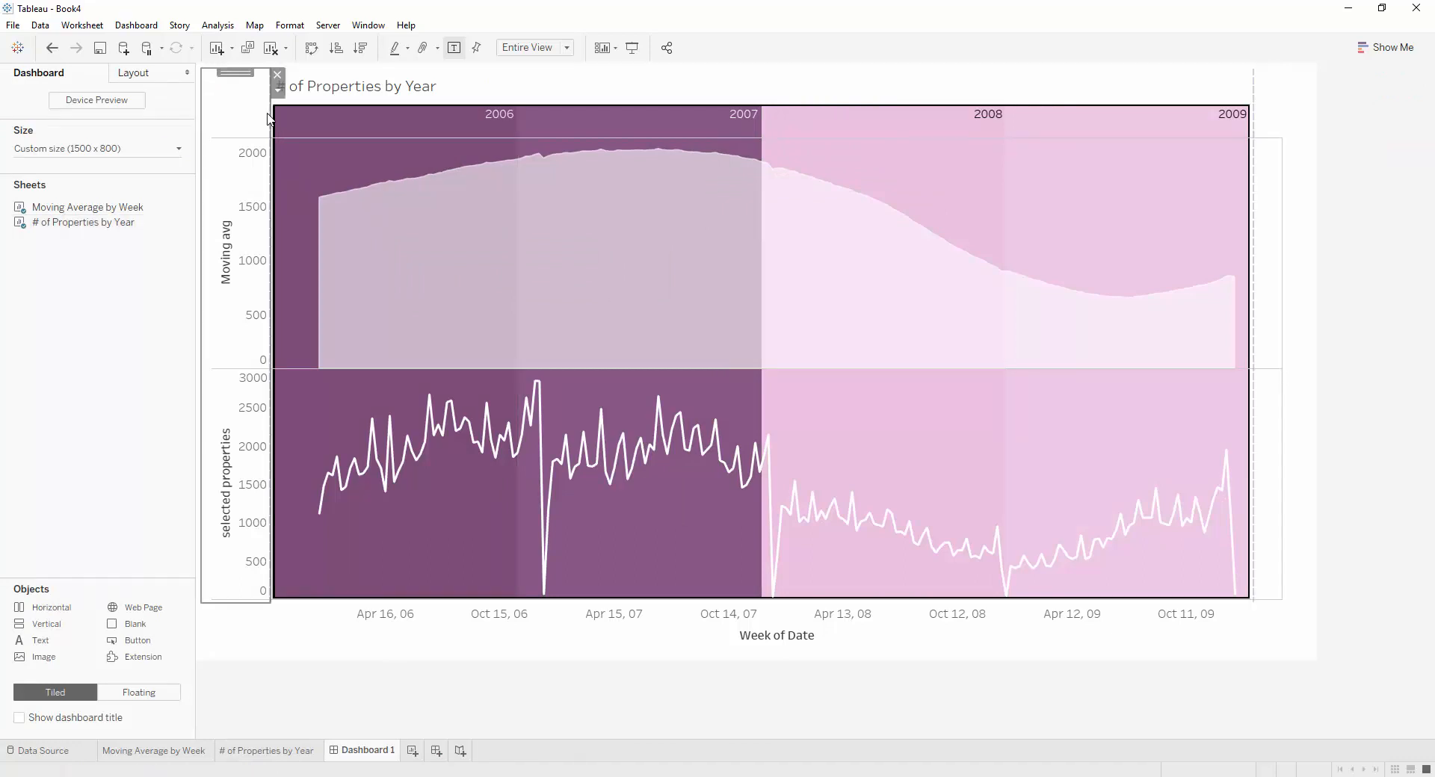
{"action": "left_click_drag", "start_coordinate": [268, 118], "coordinate": [318, 120]}
Test the timeline by clearing the year selection, selecting the years 2003 to 2009, and clearing the selection again
{"action": "left_click", "coordinate": [875, 124]}
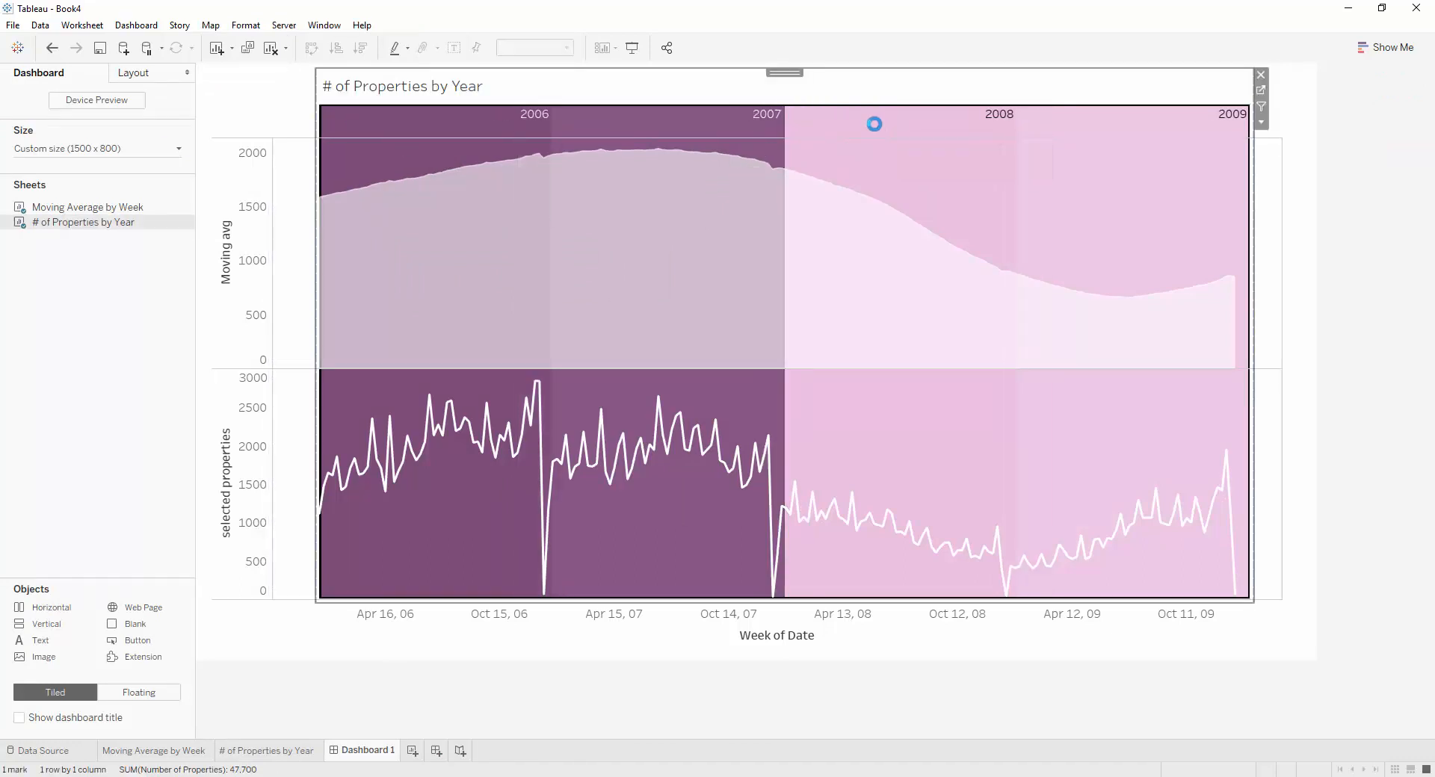
{"action": "left_click", "coordinate": [874, 131]}
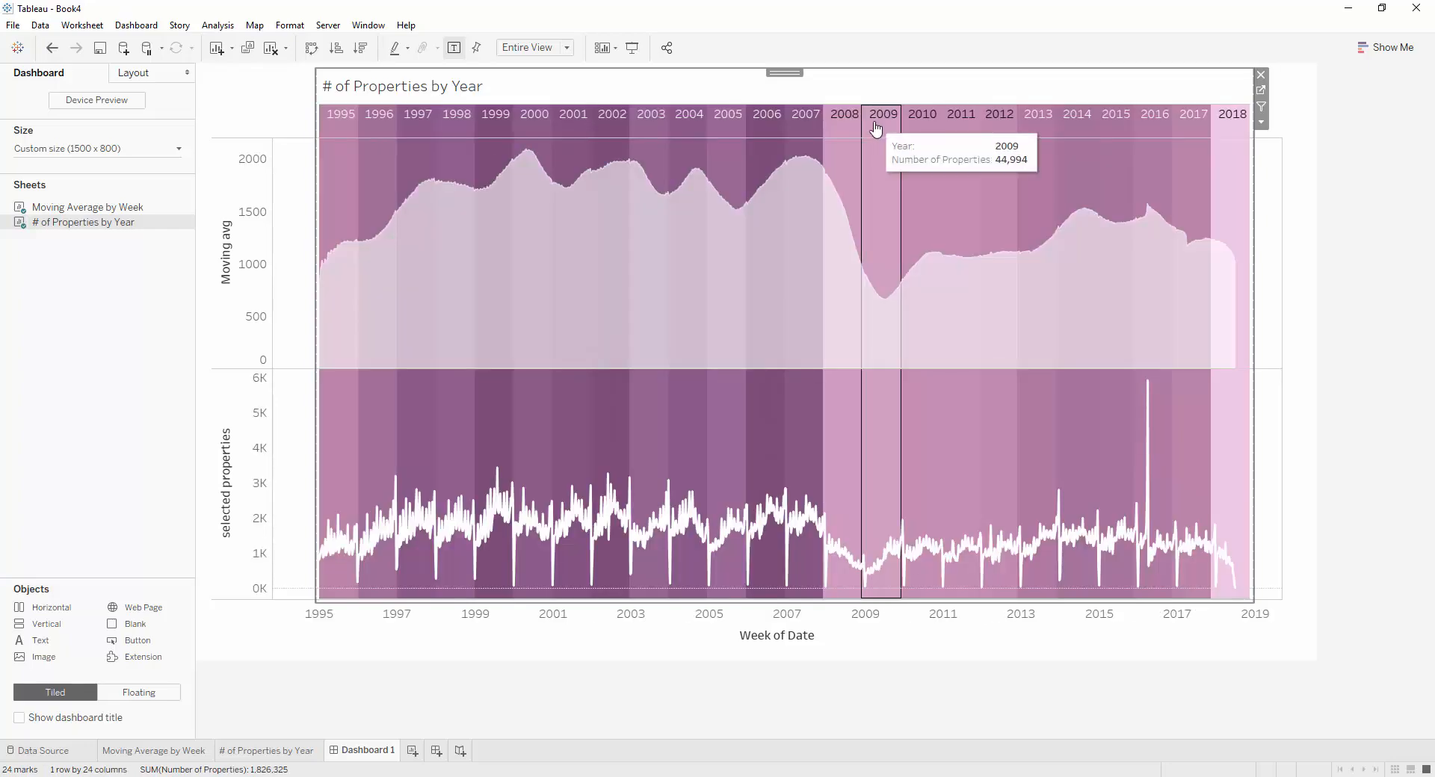
{"action": "left_click_drag", "start_coordinate": [873, 119], "coordinate": [661, 122]}
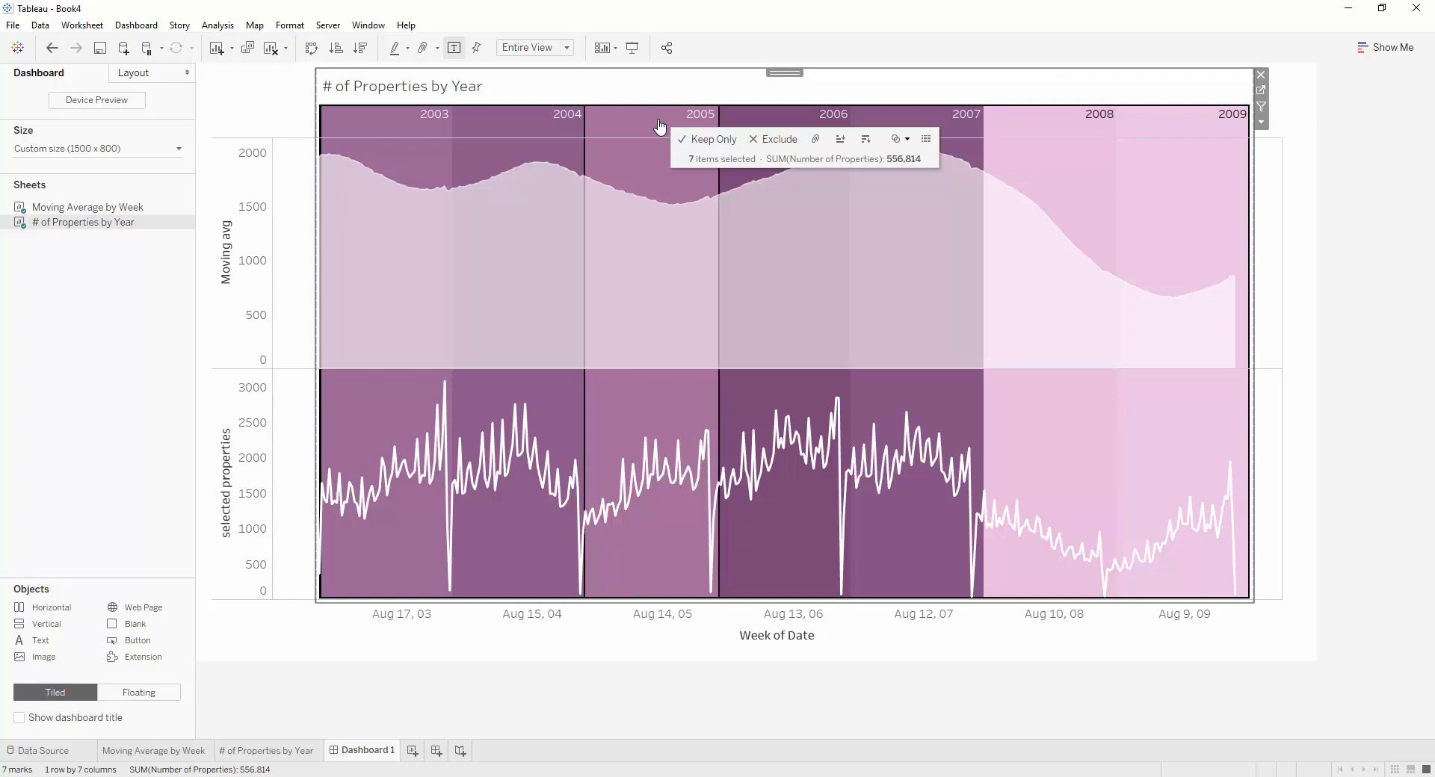
{"action": "left_click", "coordinate": [659, 127]}
{"action": "left_click", "coordinate": [1346, 476]}
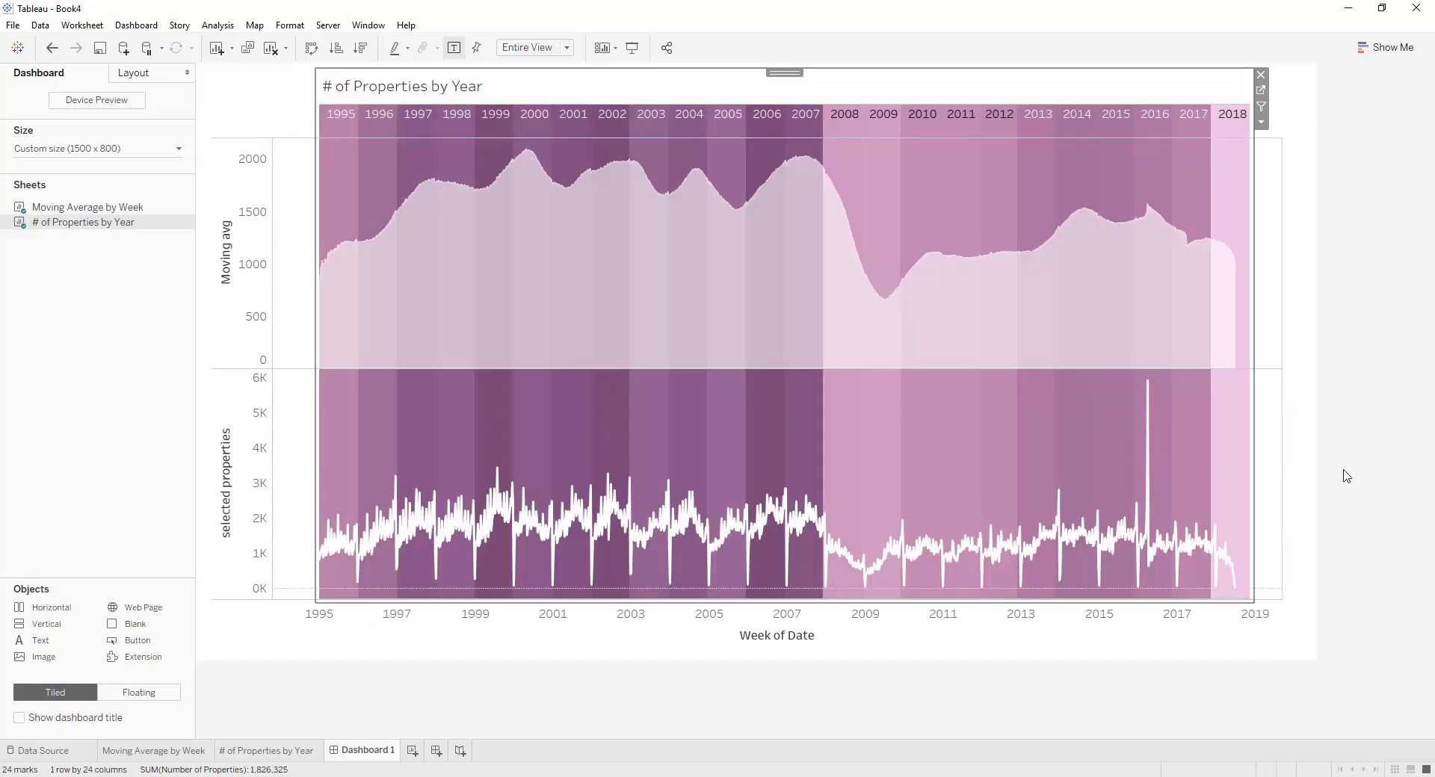